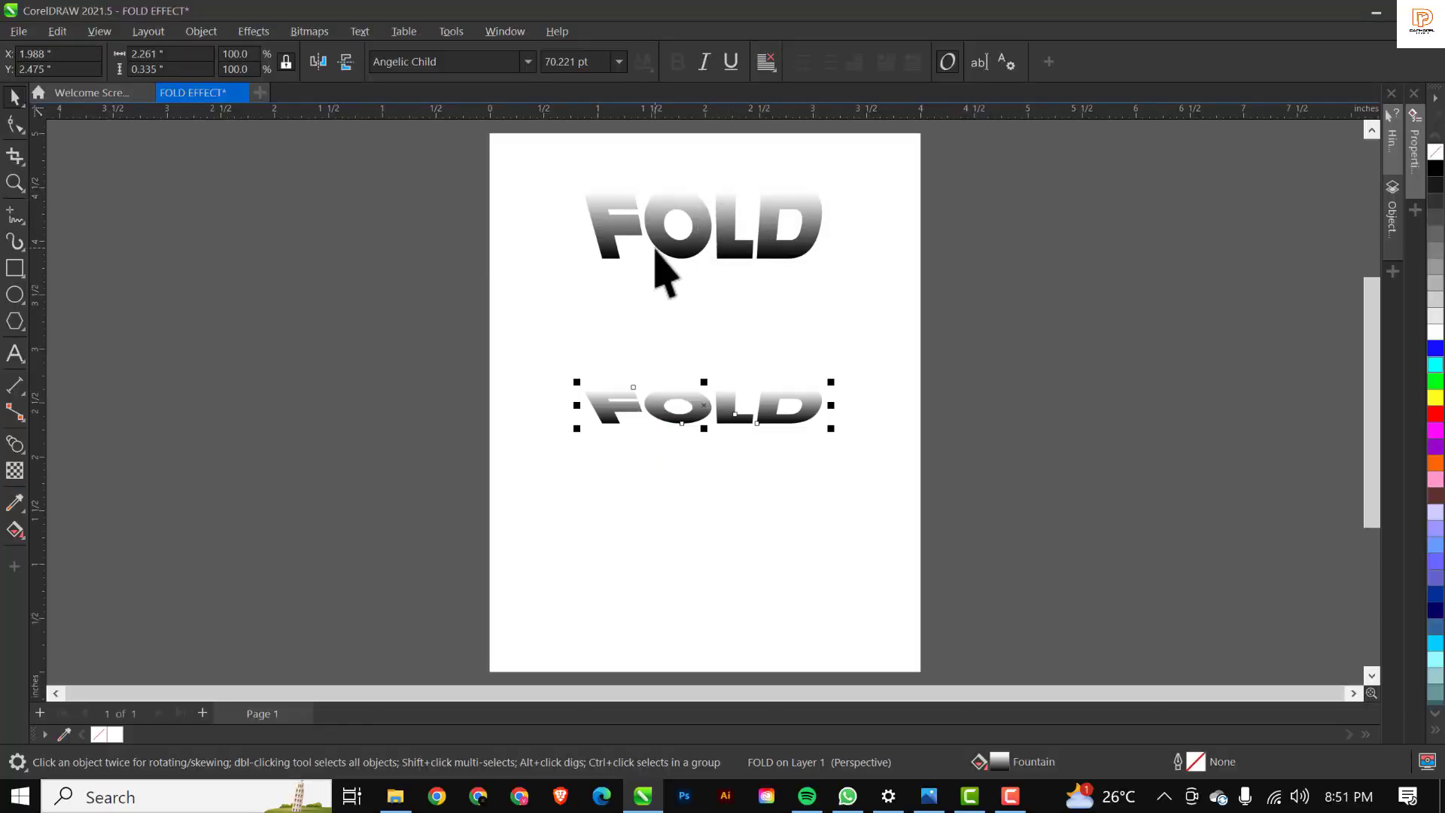
# - Close the blended FOLD preview document and return to the Welcome Screen
pyautogui.moveTo(705, 219); pyautogui.dragTo(705, 402)
pyautogui.click(496, 58)
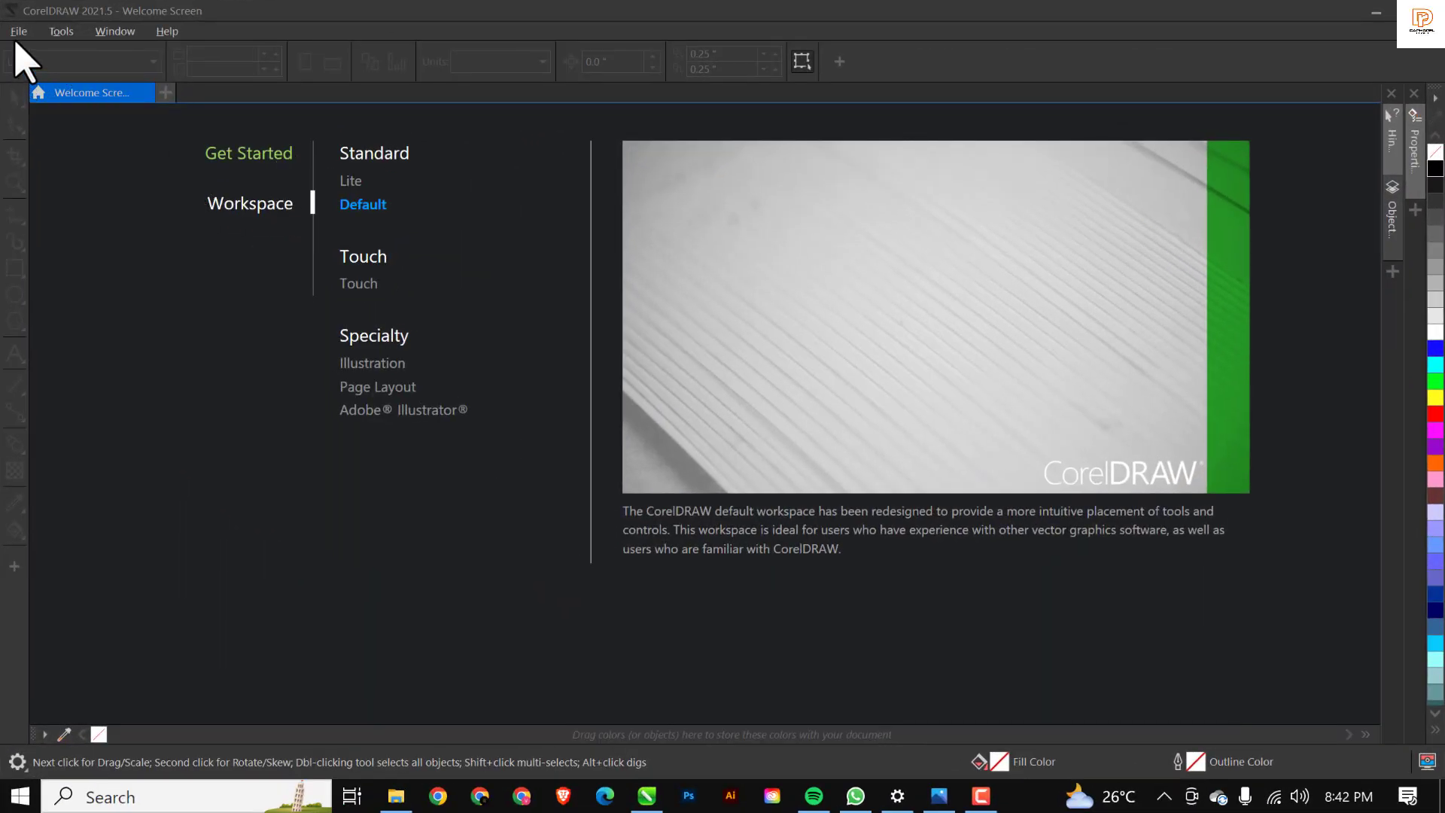
# - Create an RGB document named FOLD EFFECT with a 4 × 5 inch page at 300 dpi
pyautogui.click(19, 30)
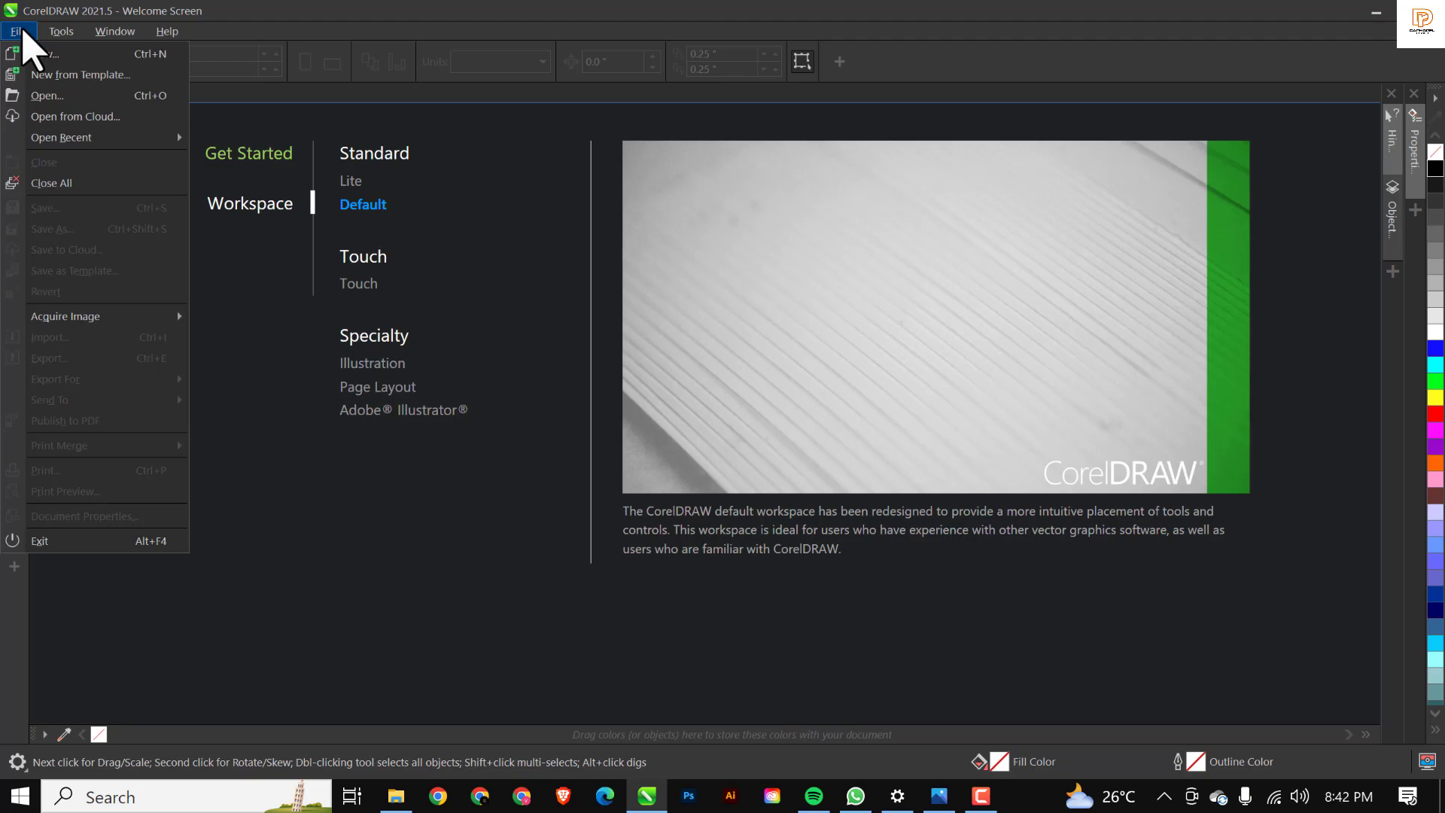
pyautogui.click(65, 52)
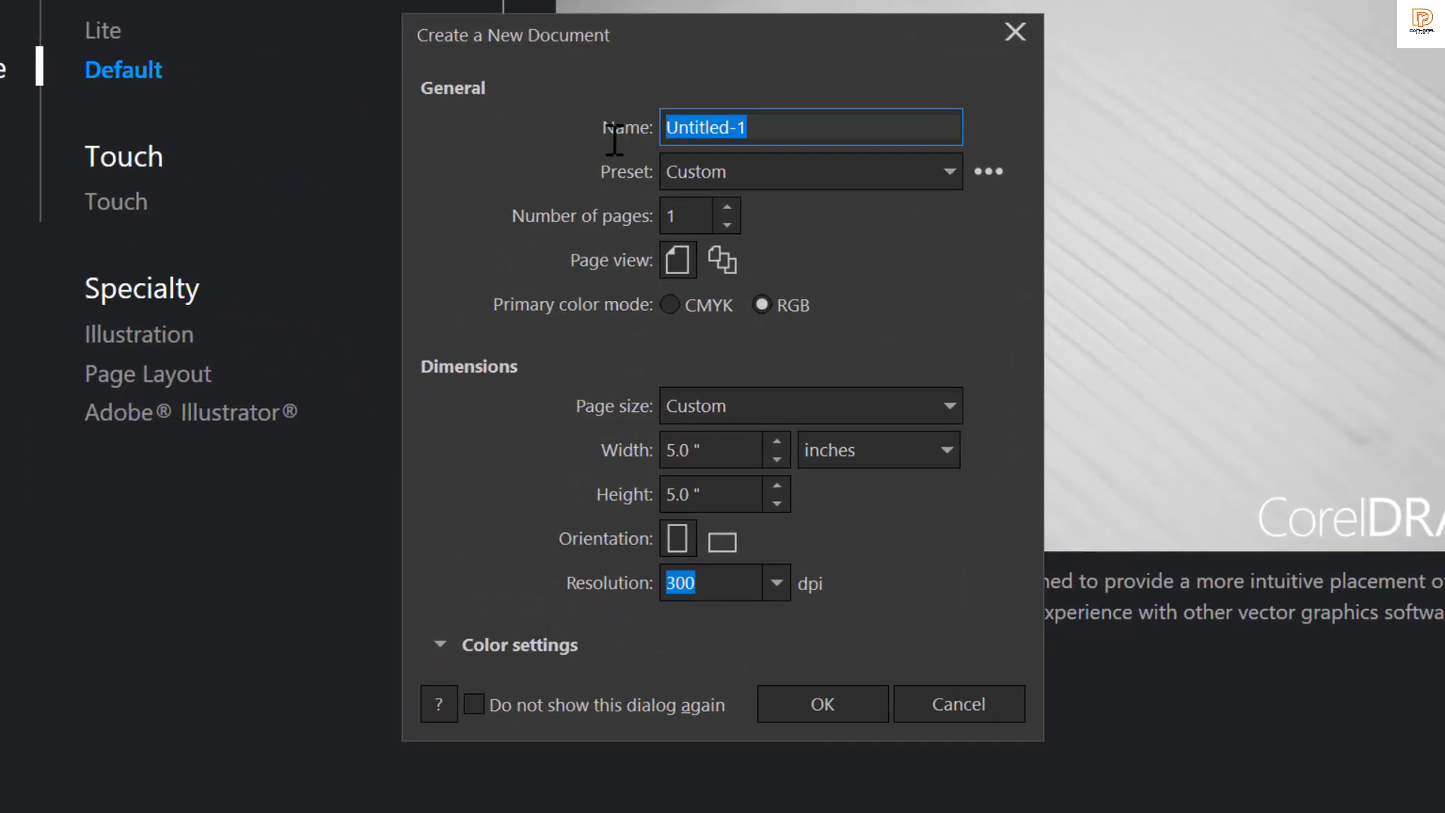
pyautogui.write('FOLD EFFECT')
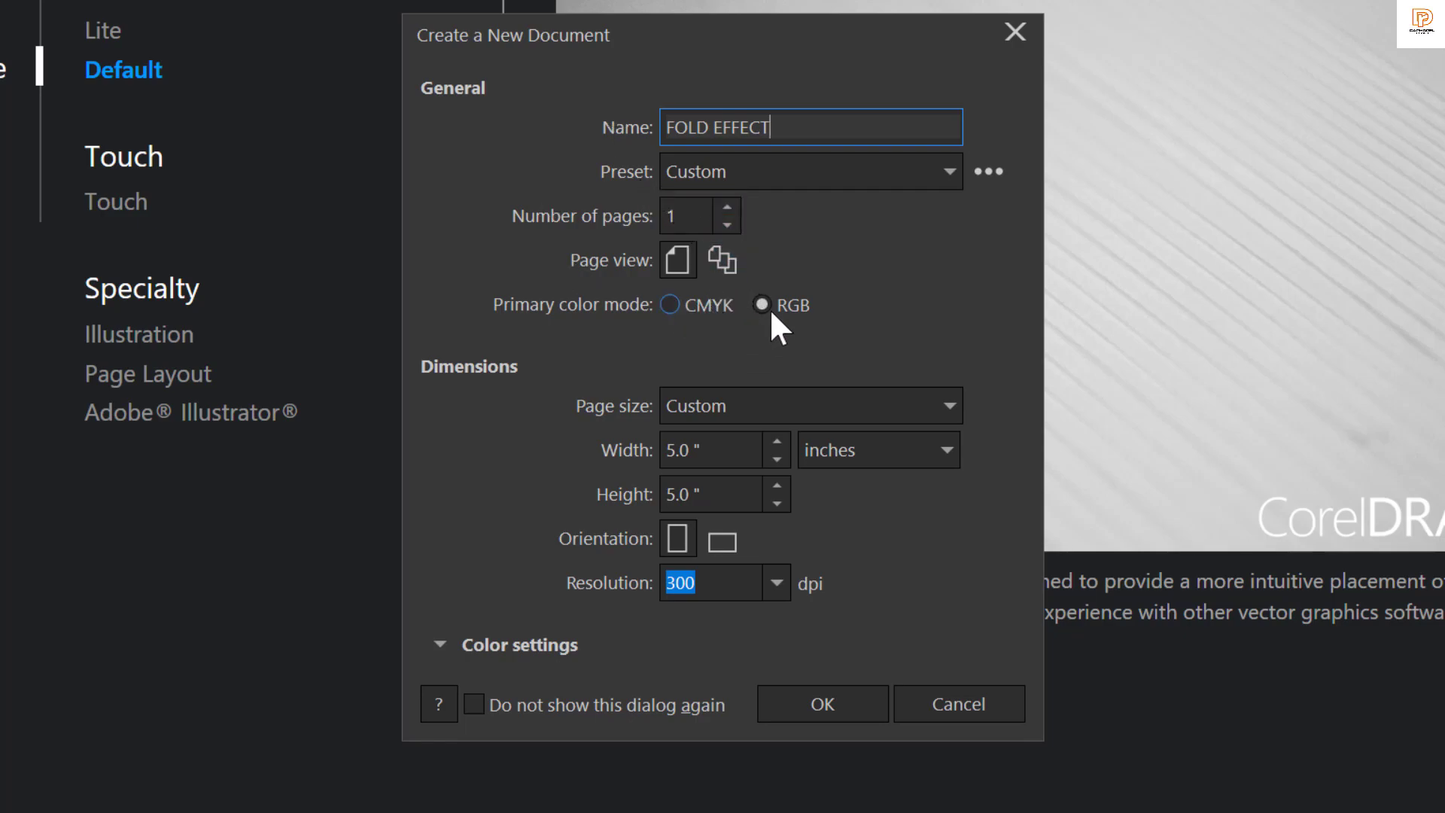
pyautogui.moveTo(727, 456); pyautogui.dragTo(635, 464)
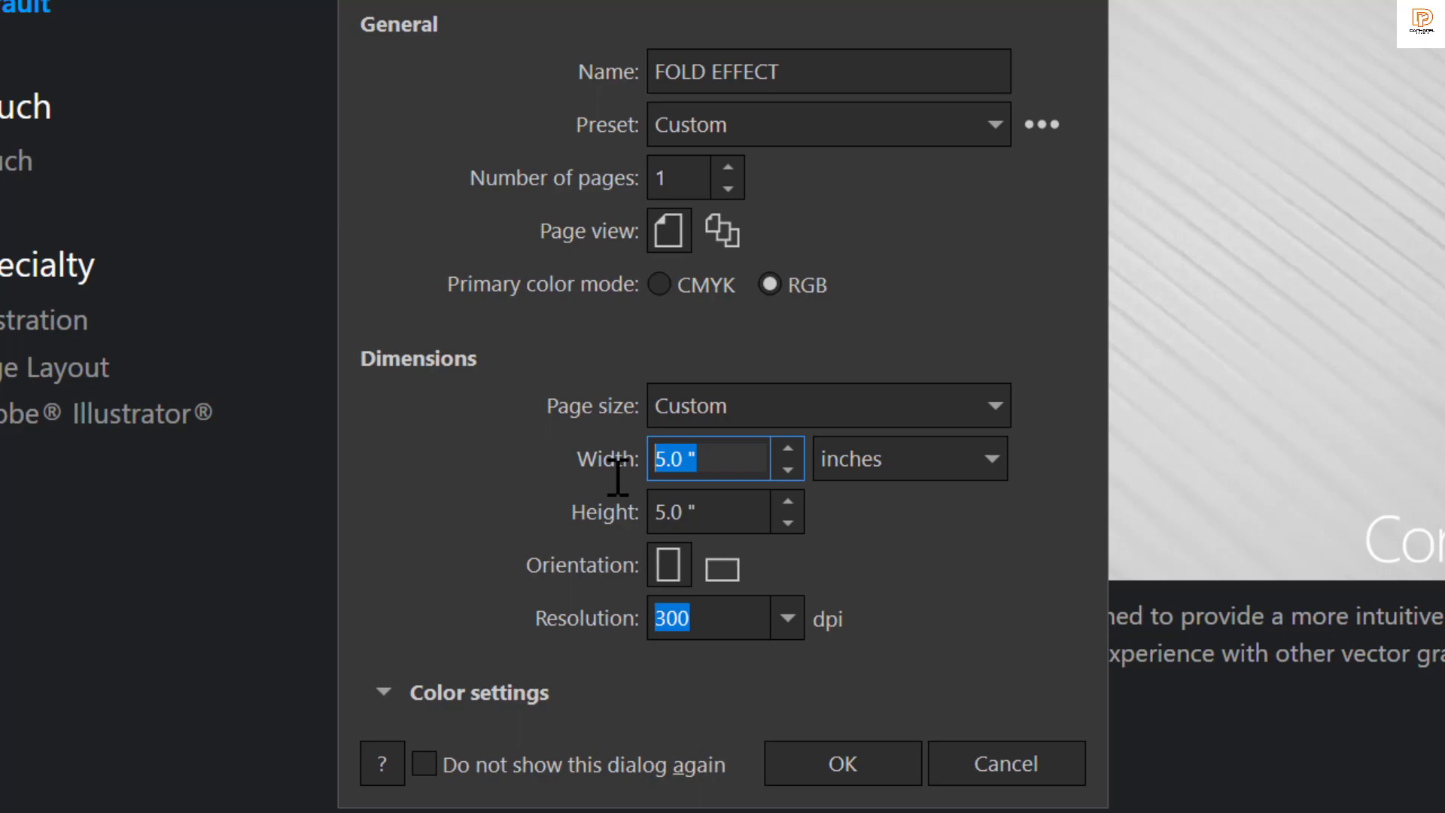
pyautogui.write('4')
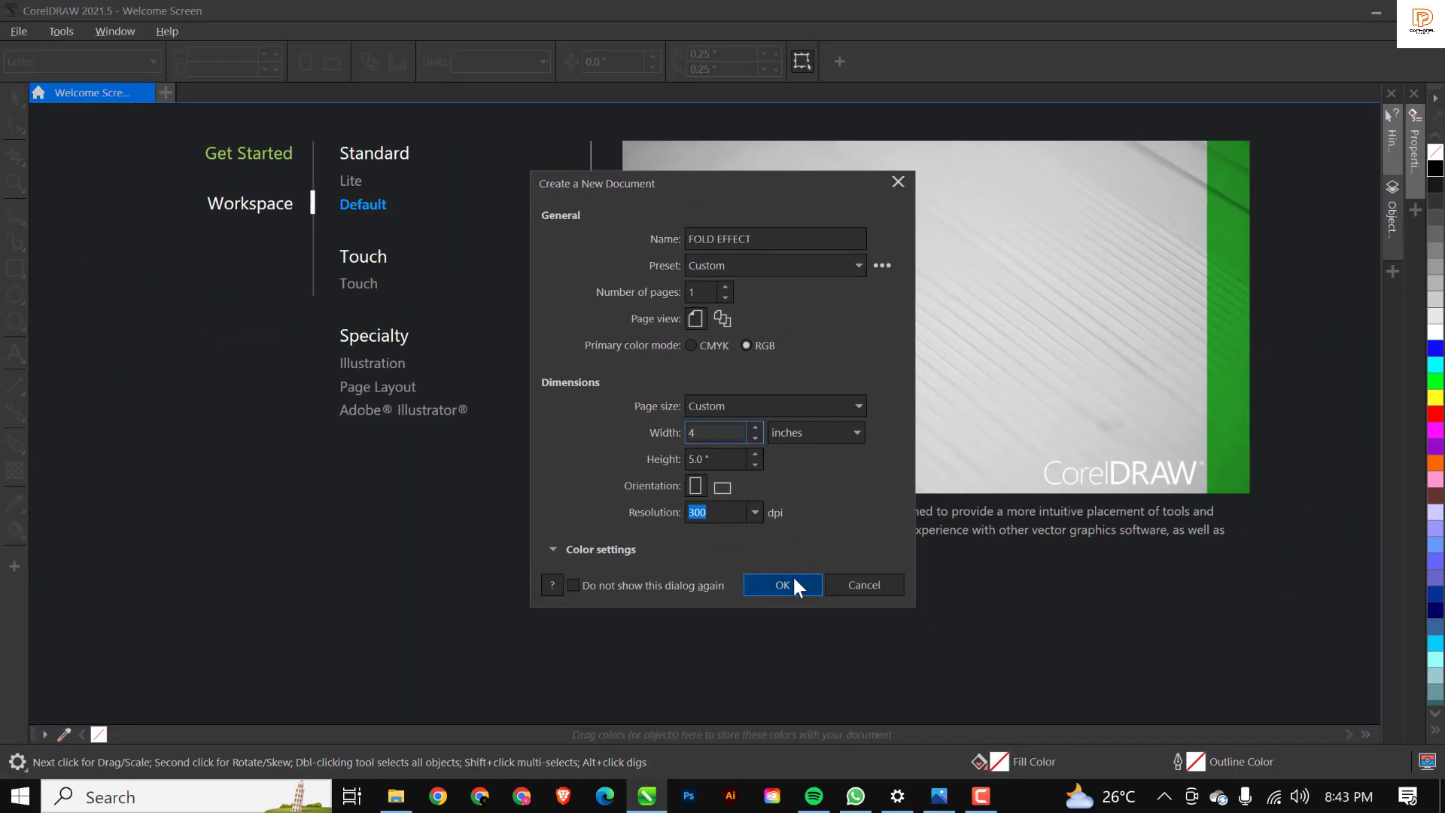
pyautogui.click(794, 584)
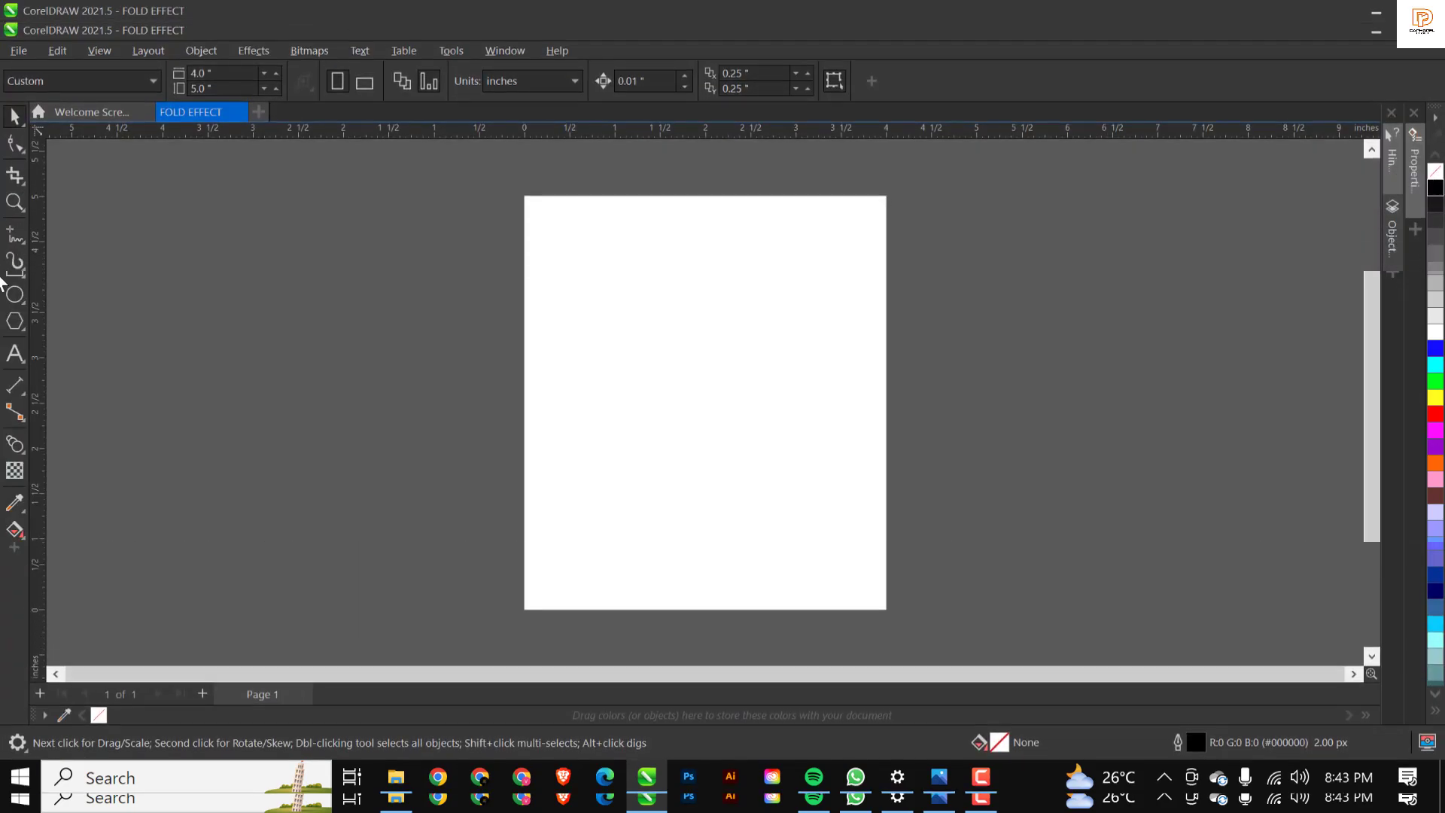
# - Add a page-sized 4 × 5 inch rectangle filled white with no outline
pyautogui.doubleClick(18, 272)
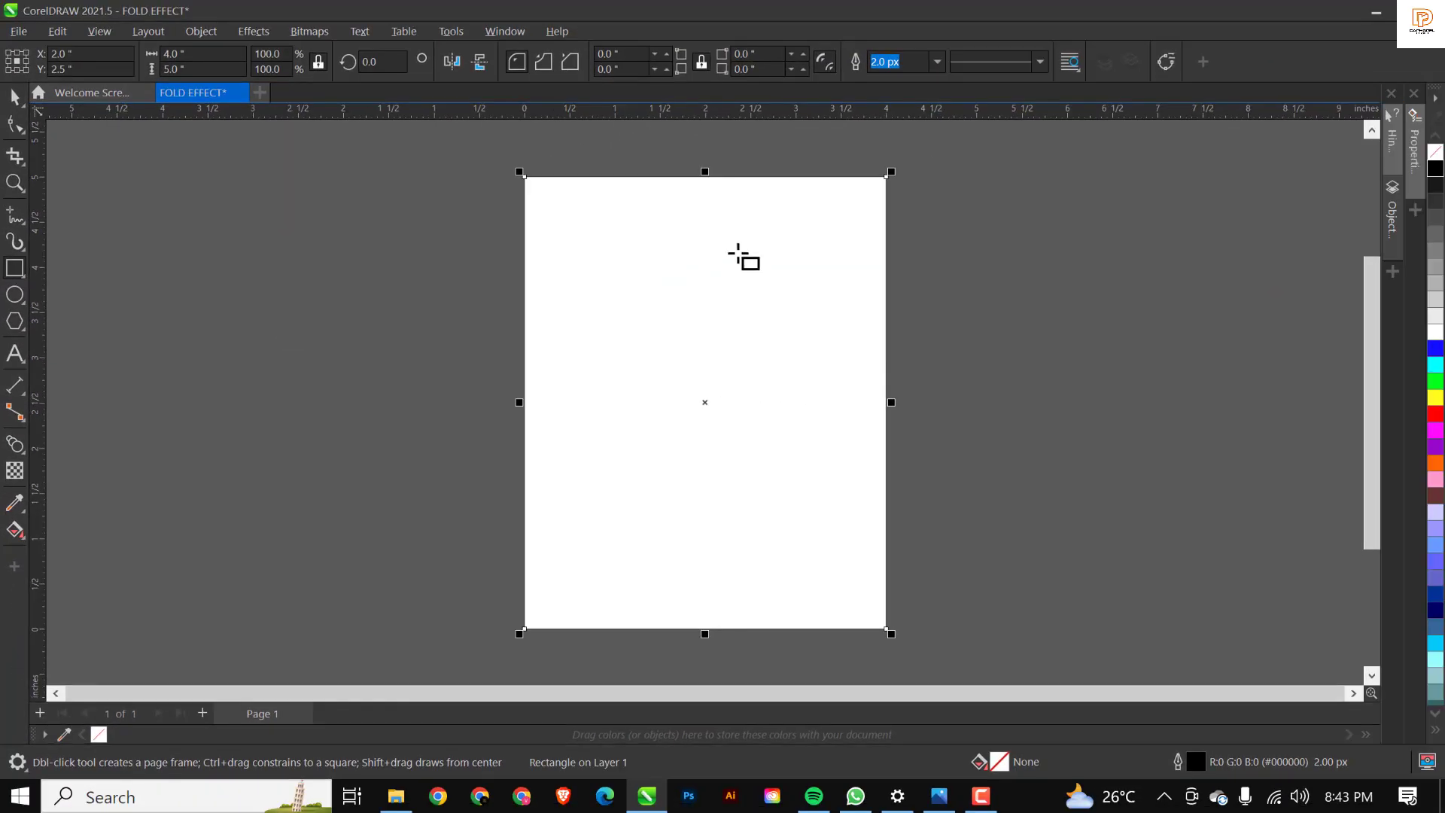
pyautogui.hotkey('shift', 'F2')
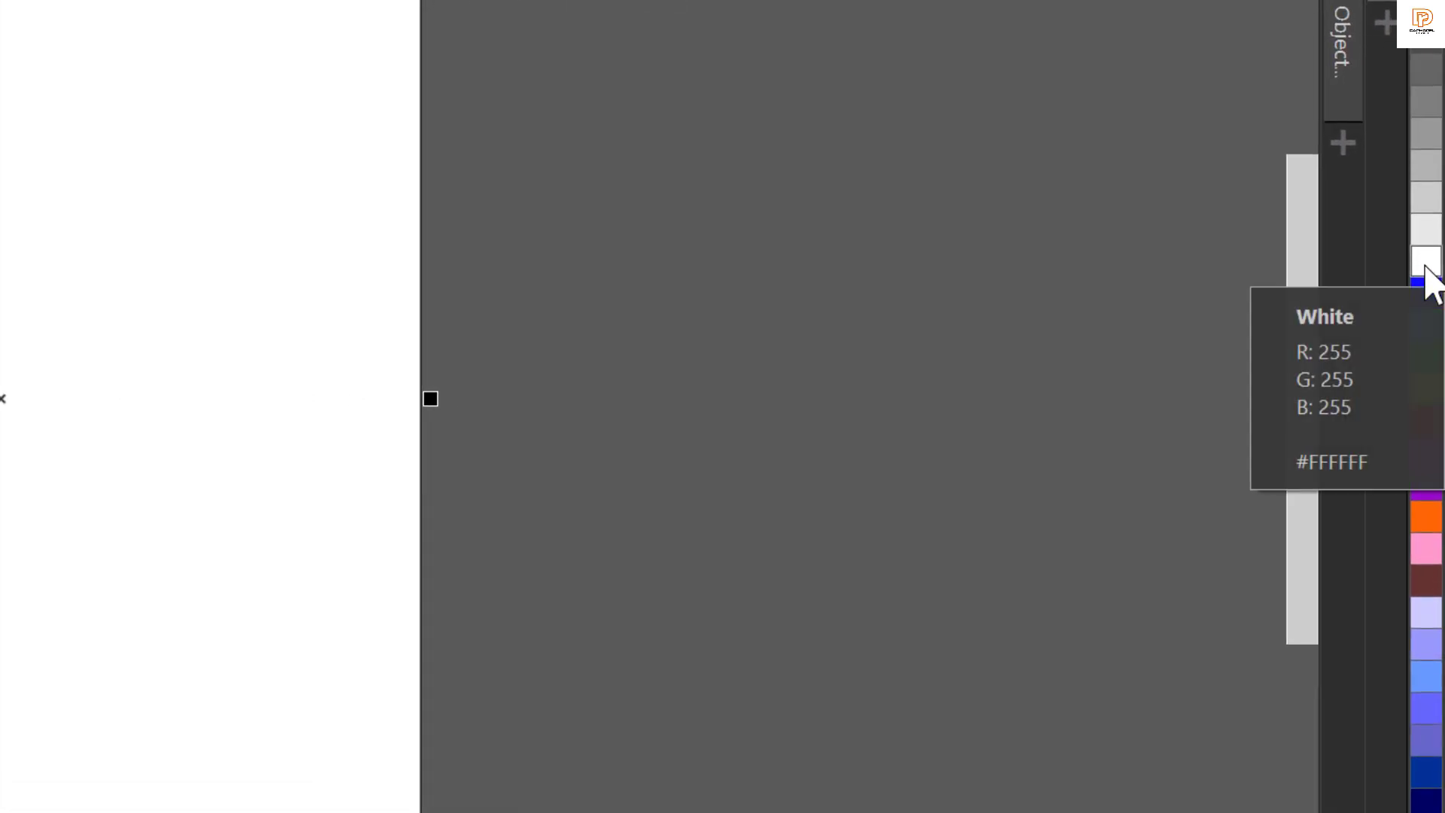
pyautogui.click(1436, 322)
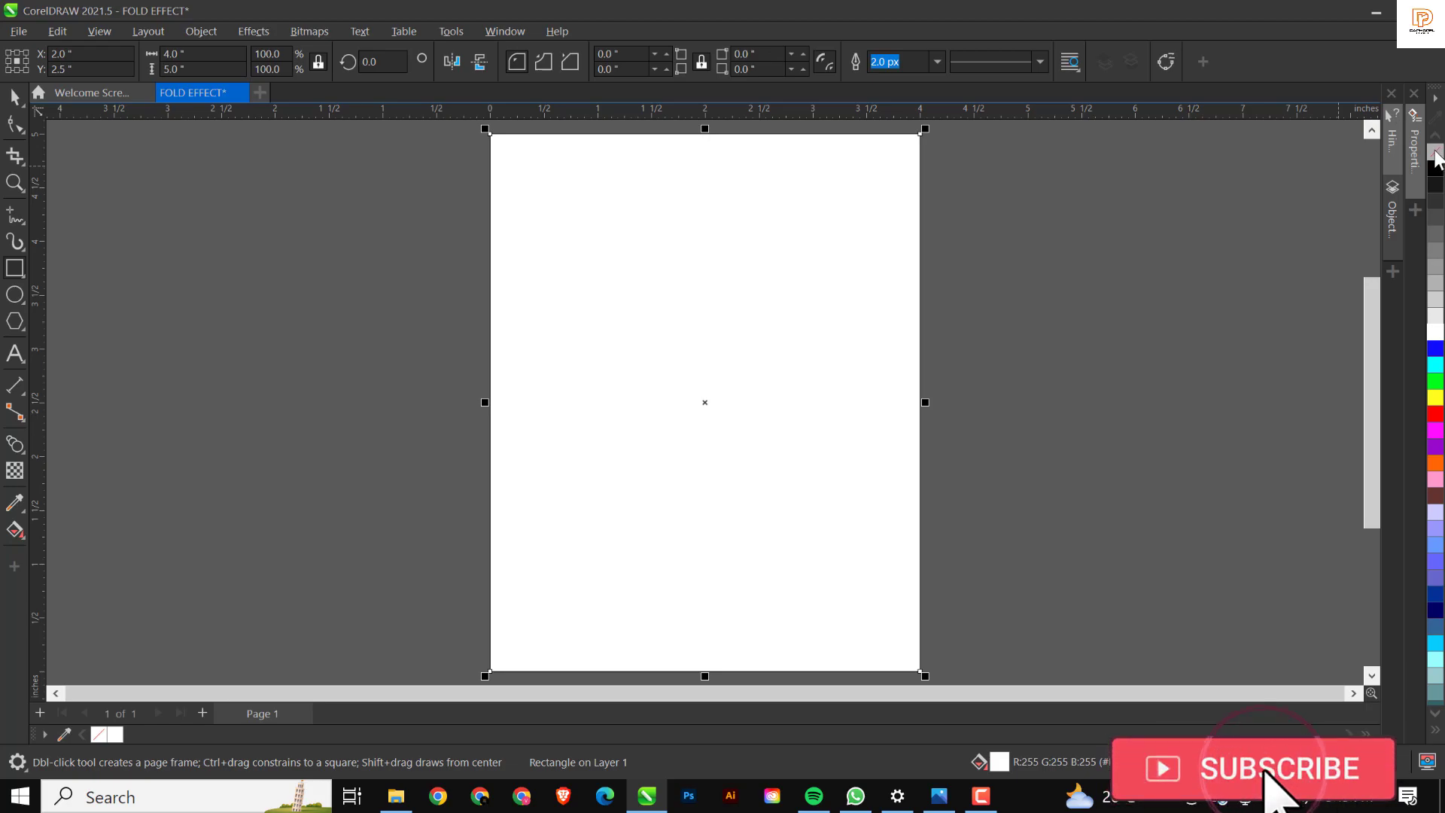
pyautogui.rightClick(1436, 152)
pyautogui.click(13, 96)
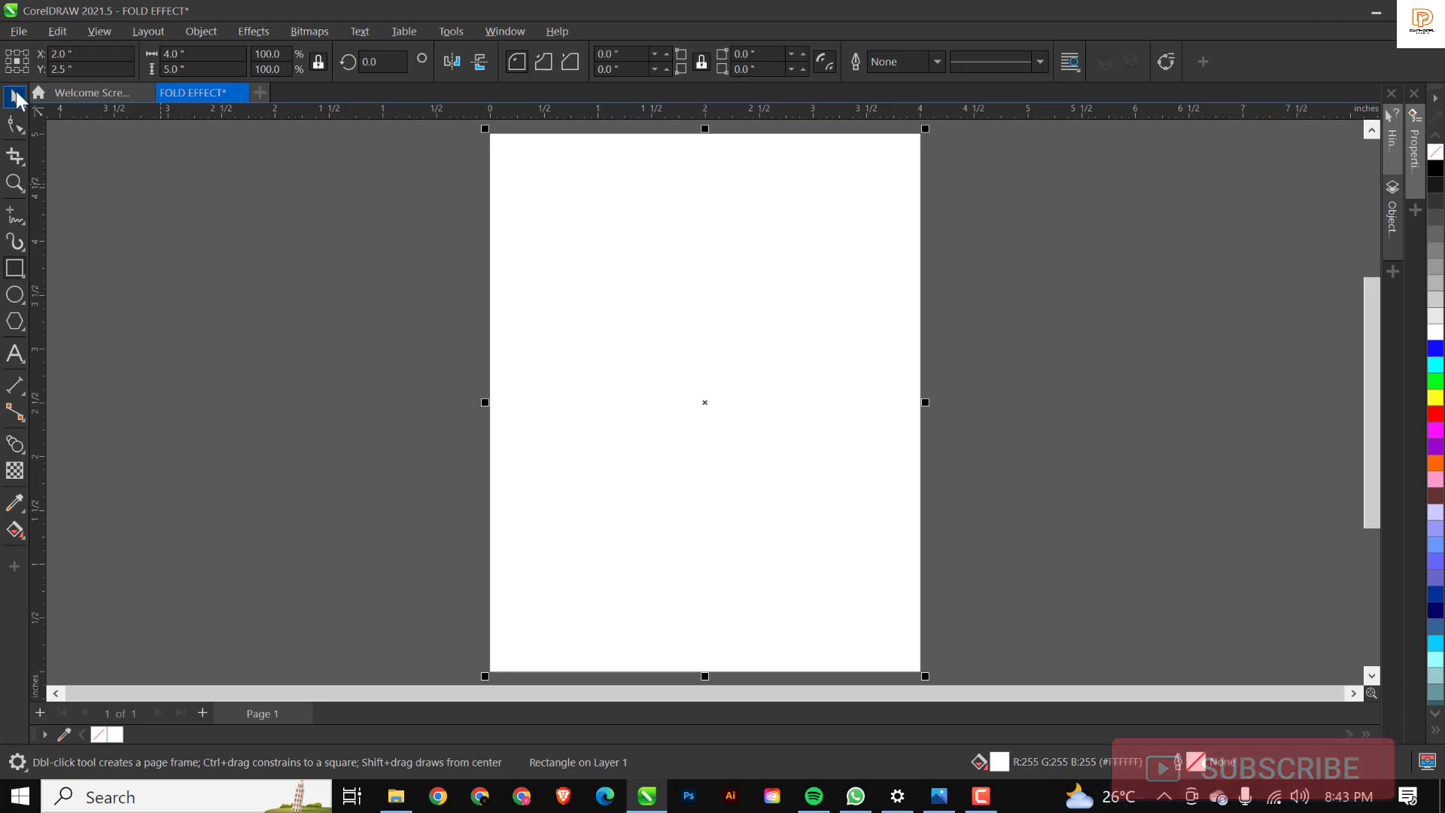
pyautogui.click(173, 224)
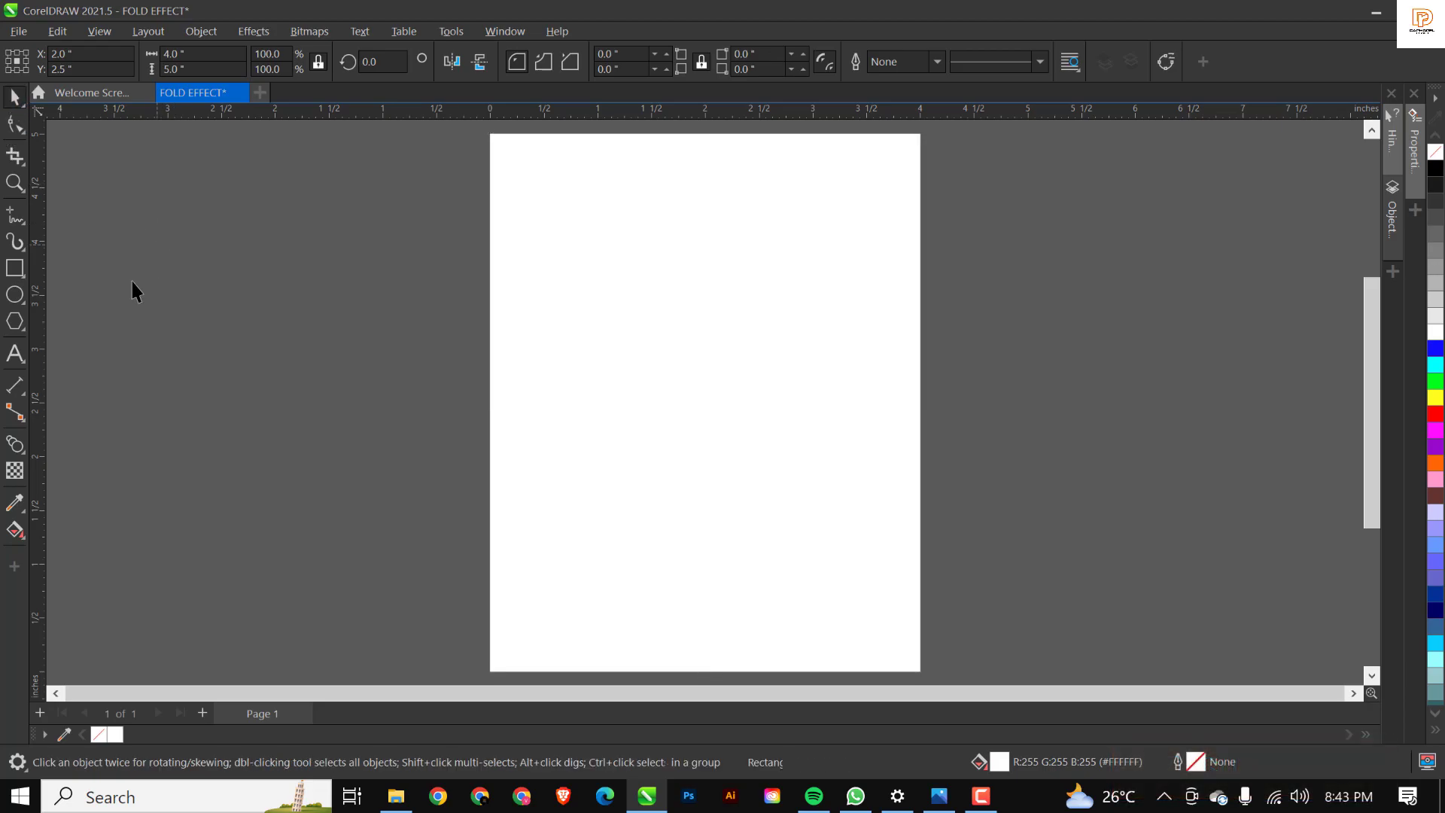
# - Type FOLD near the page top in black Angelic Child lettering at 93.191 pt
pyautogui.click(16, 358)
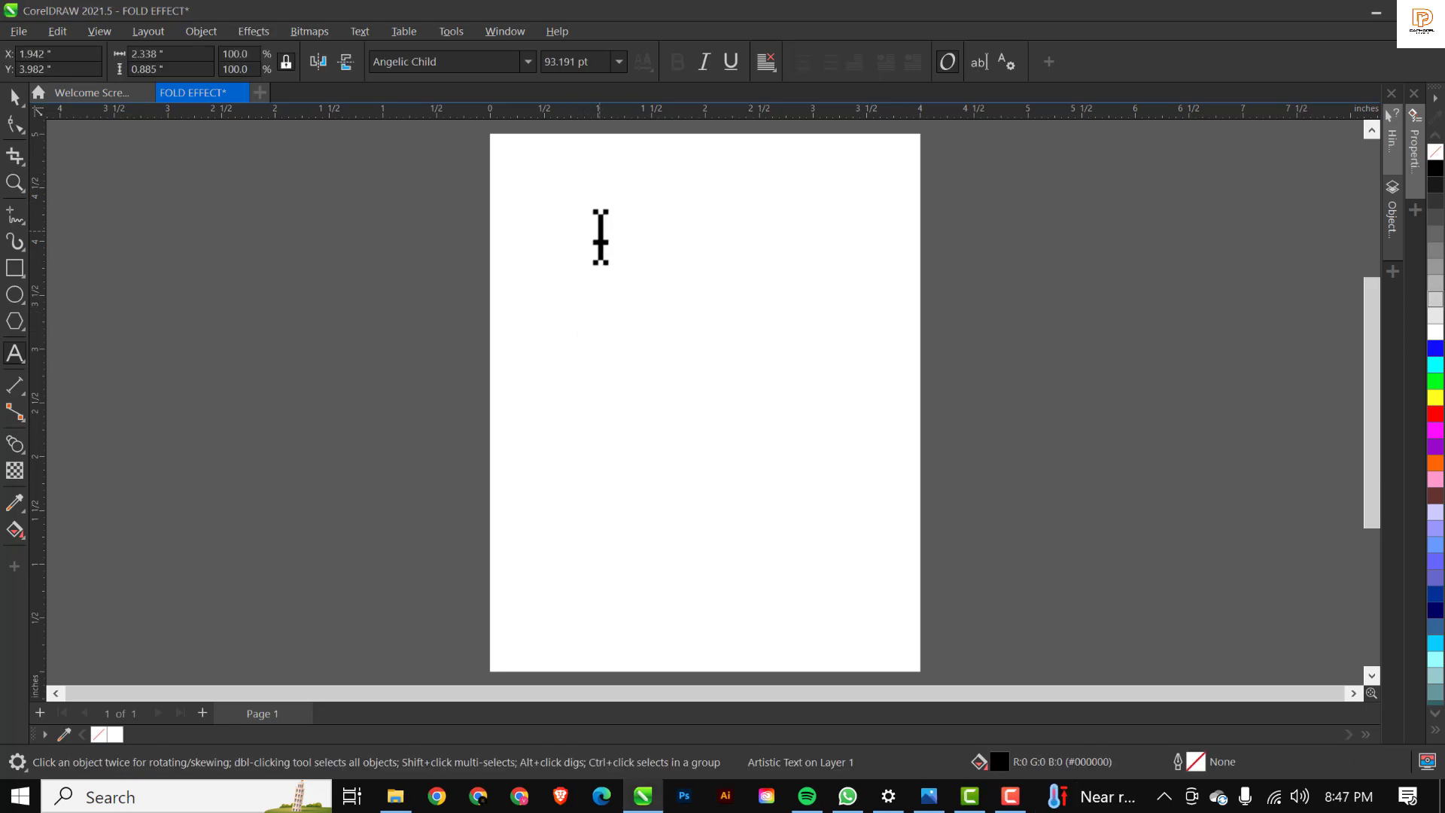
pyautogui.click(385, 64)
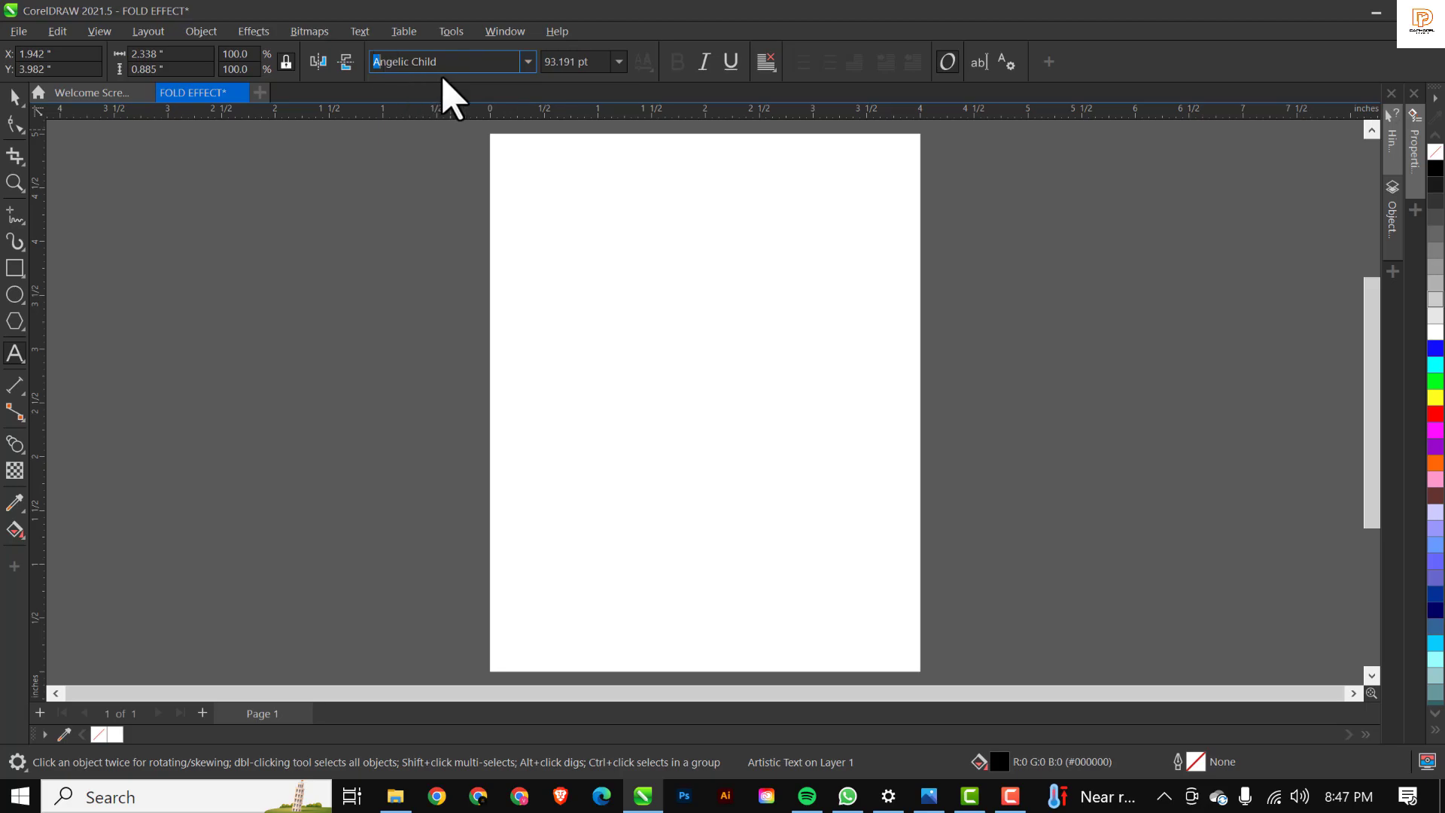
pyautogui.moveTo(444, 64); pyautogui.dragTo(374, 71)
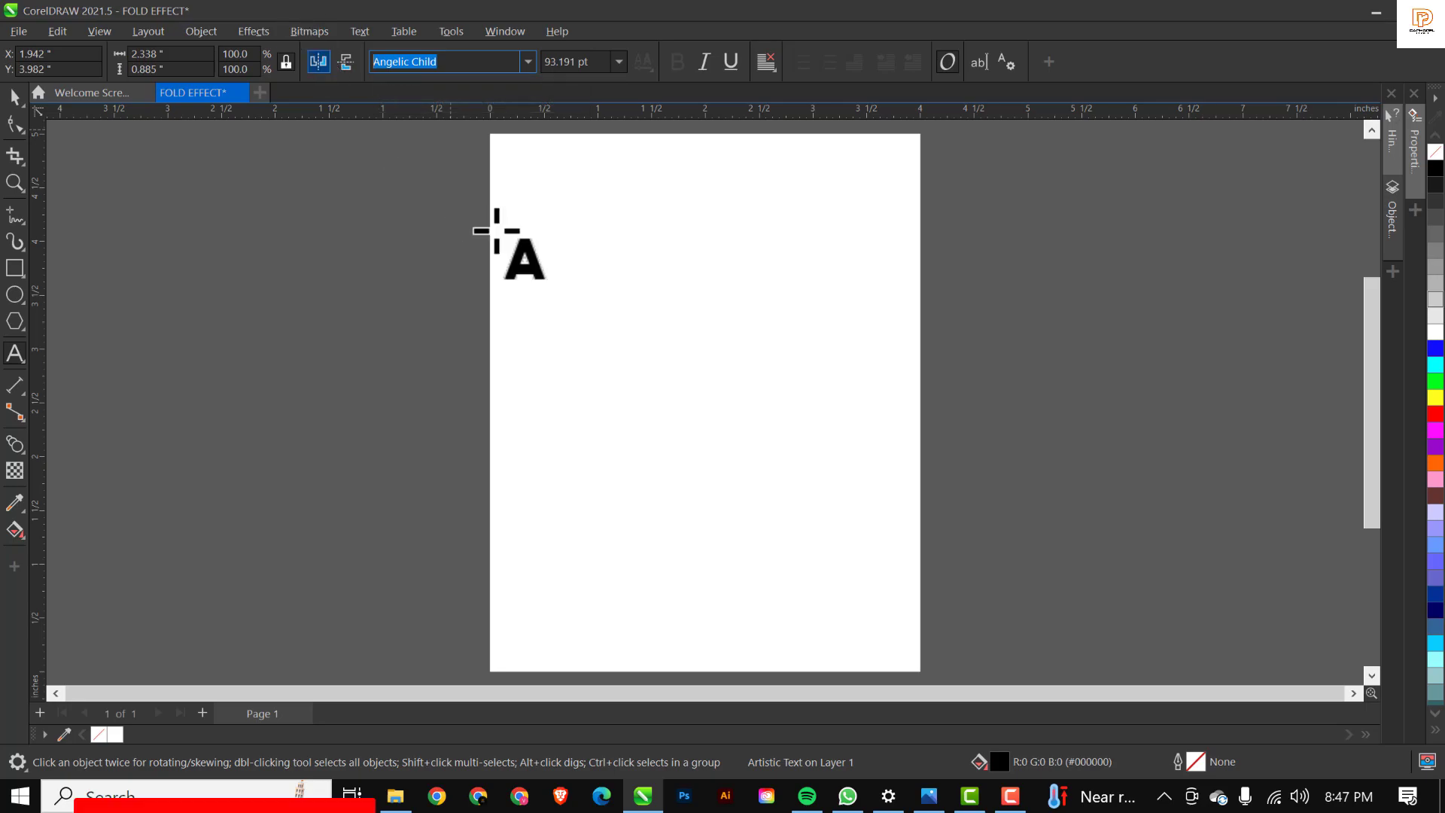
pyautogui.click(585, 232)
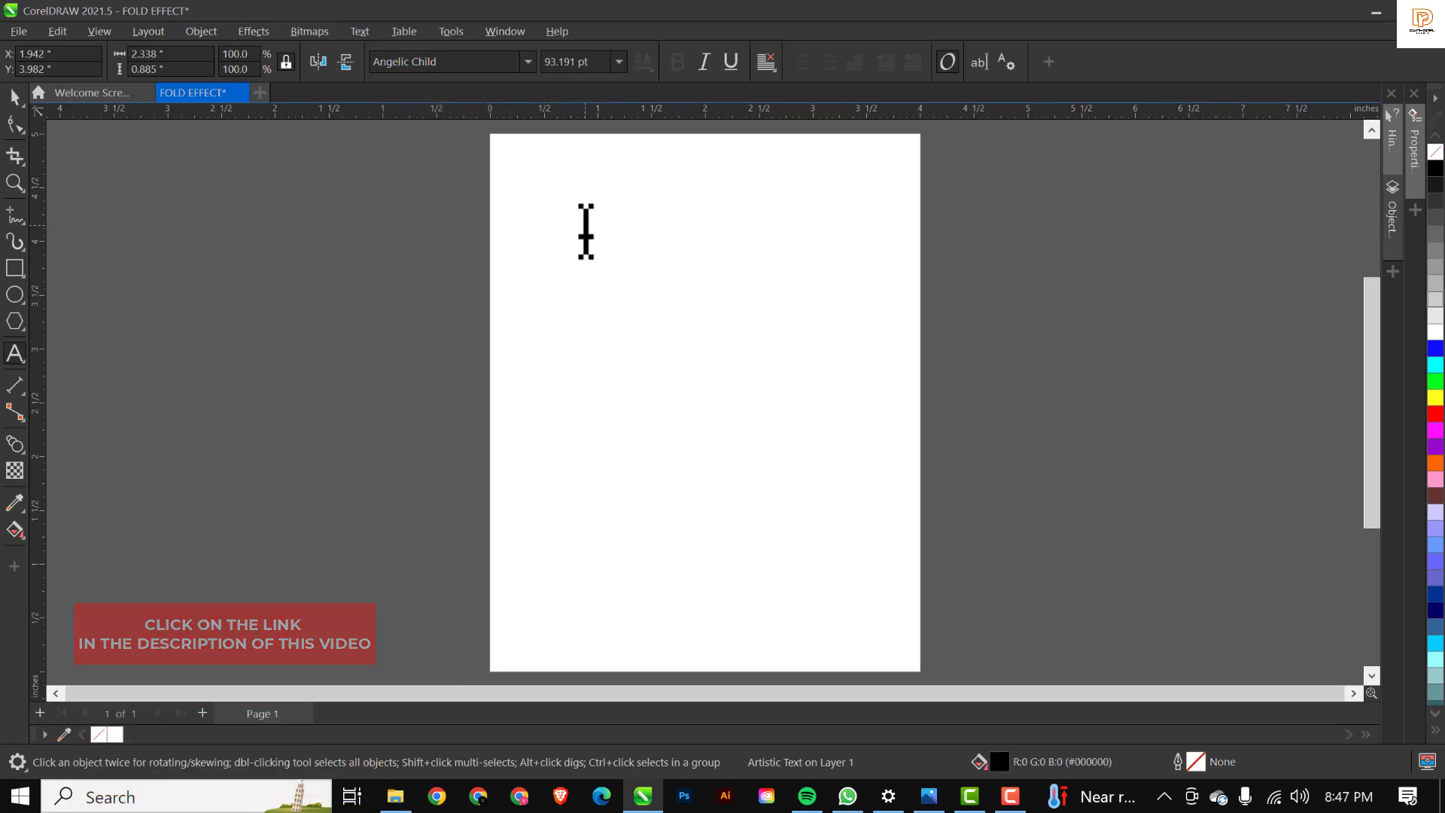
pyautogui.write('FOLD')
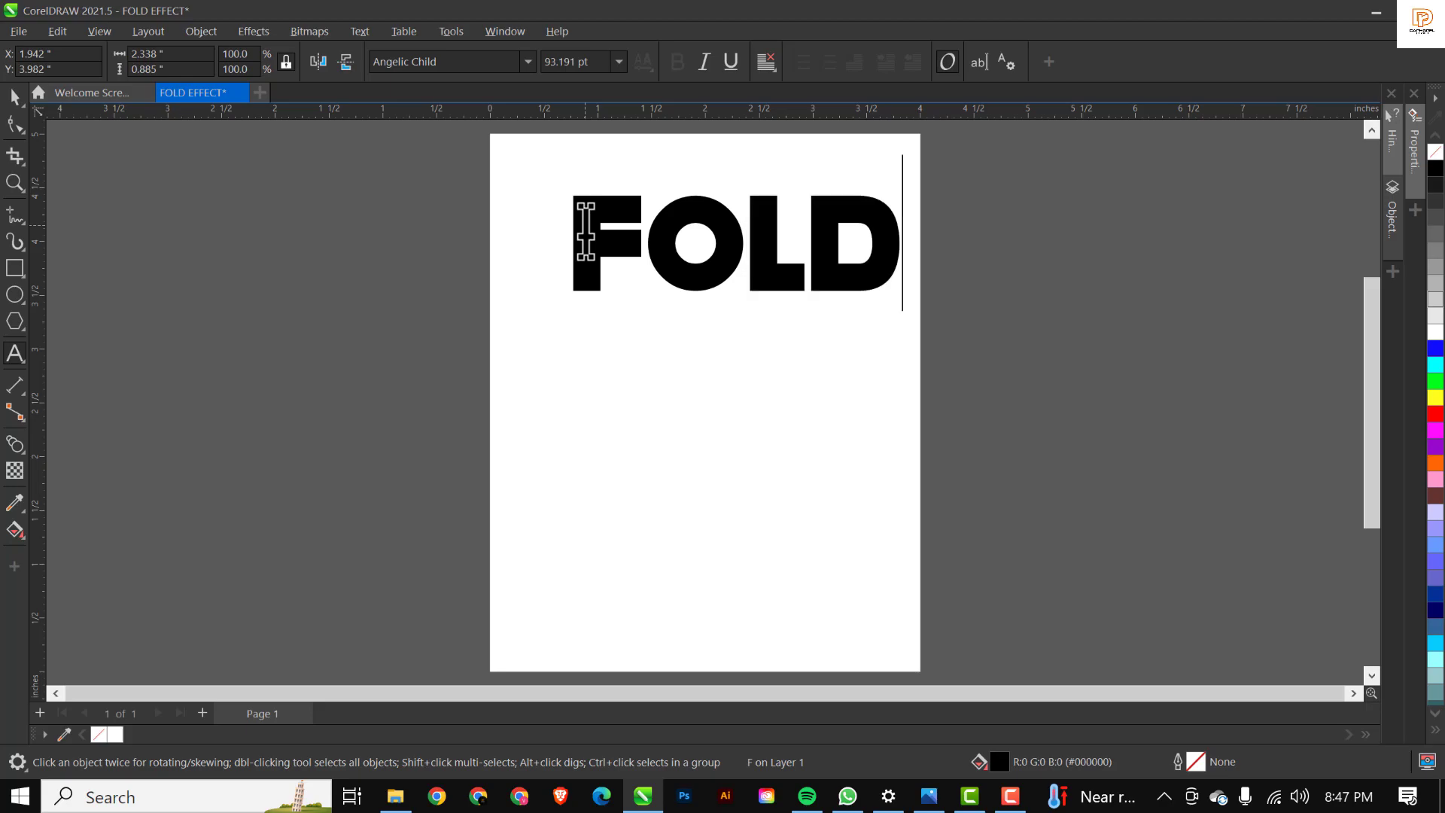
pyautogui.hotkey('ctrl', 'space')
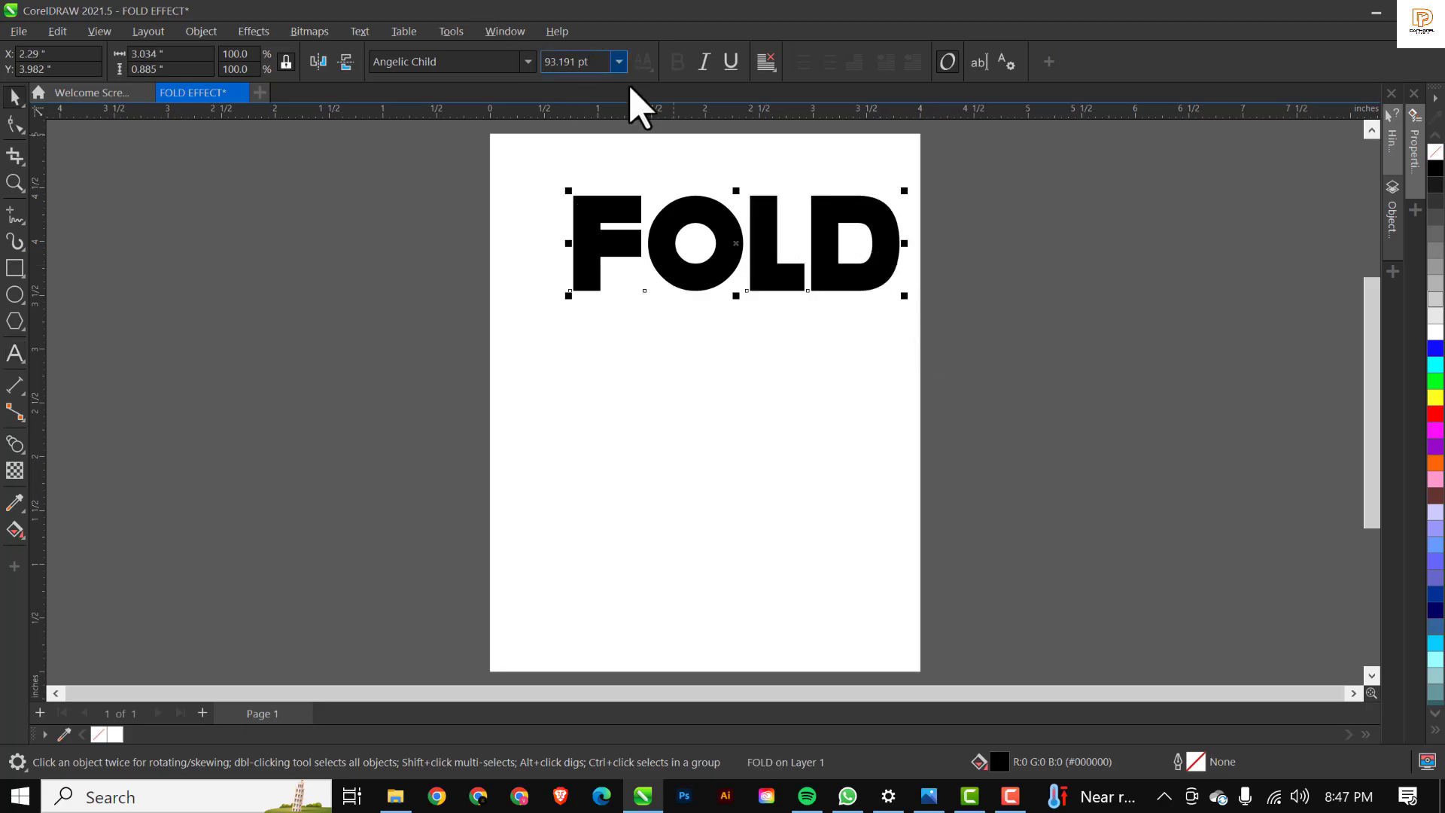
# - Scale FOLD down to 70.221 pt and centre it horizontally at X 2.0 inches near the page top
pyautogui.moveTo(909, 304); pyautogui.dragTo(830, 304)
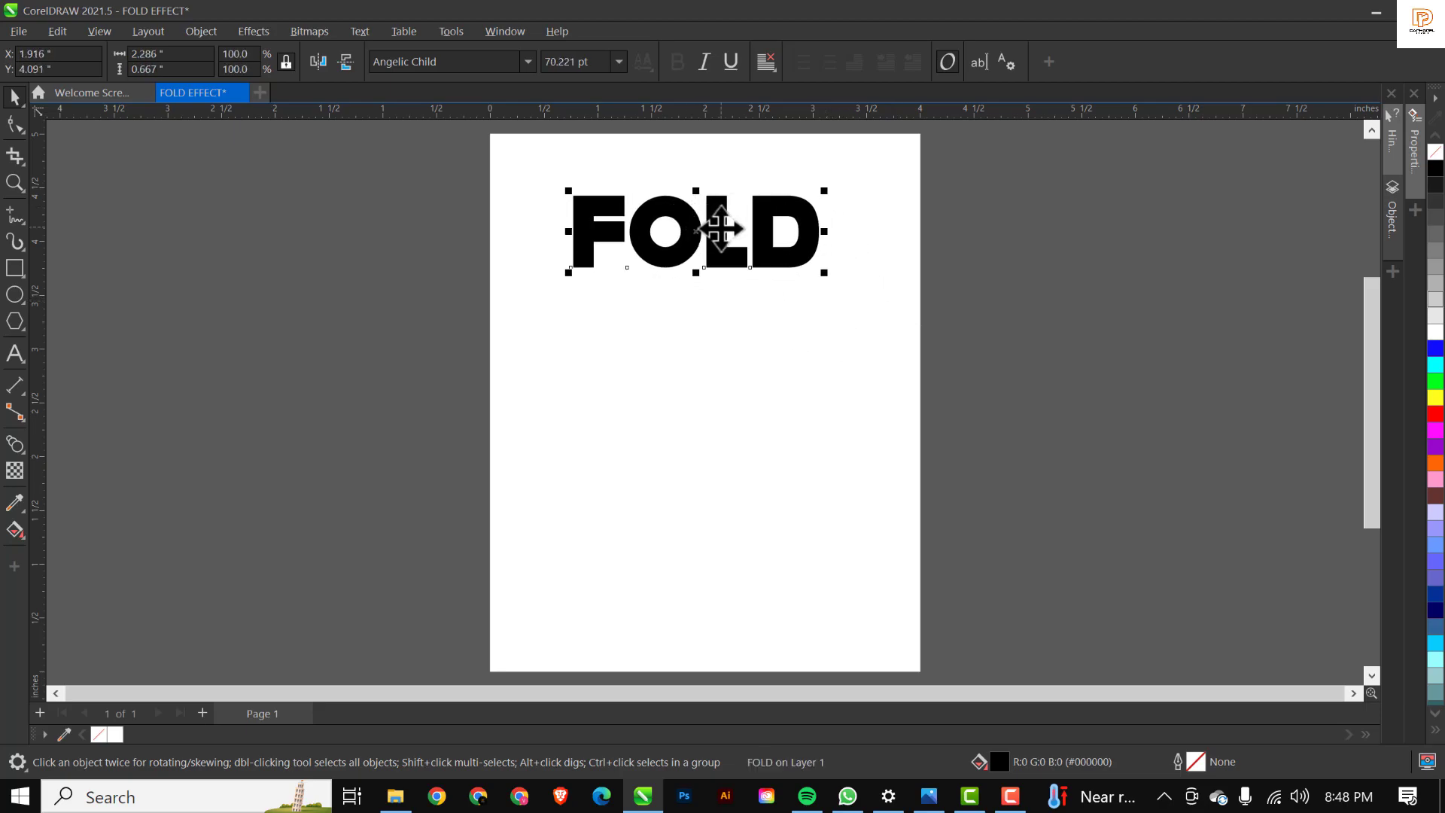
pyautogui.moveTo(714, 230); pyautogui.dragTo(719, 233)
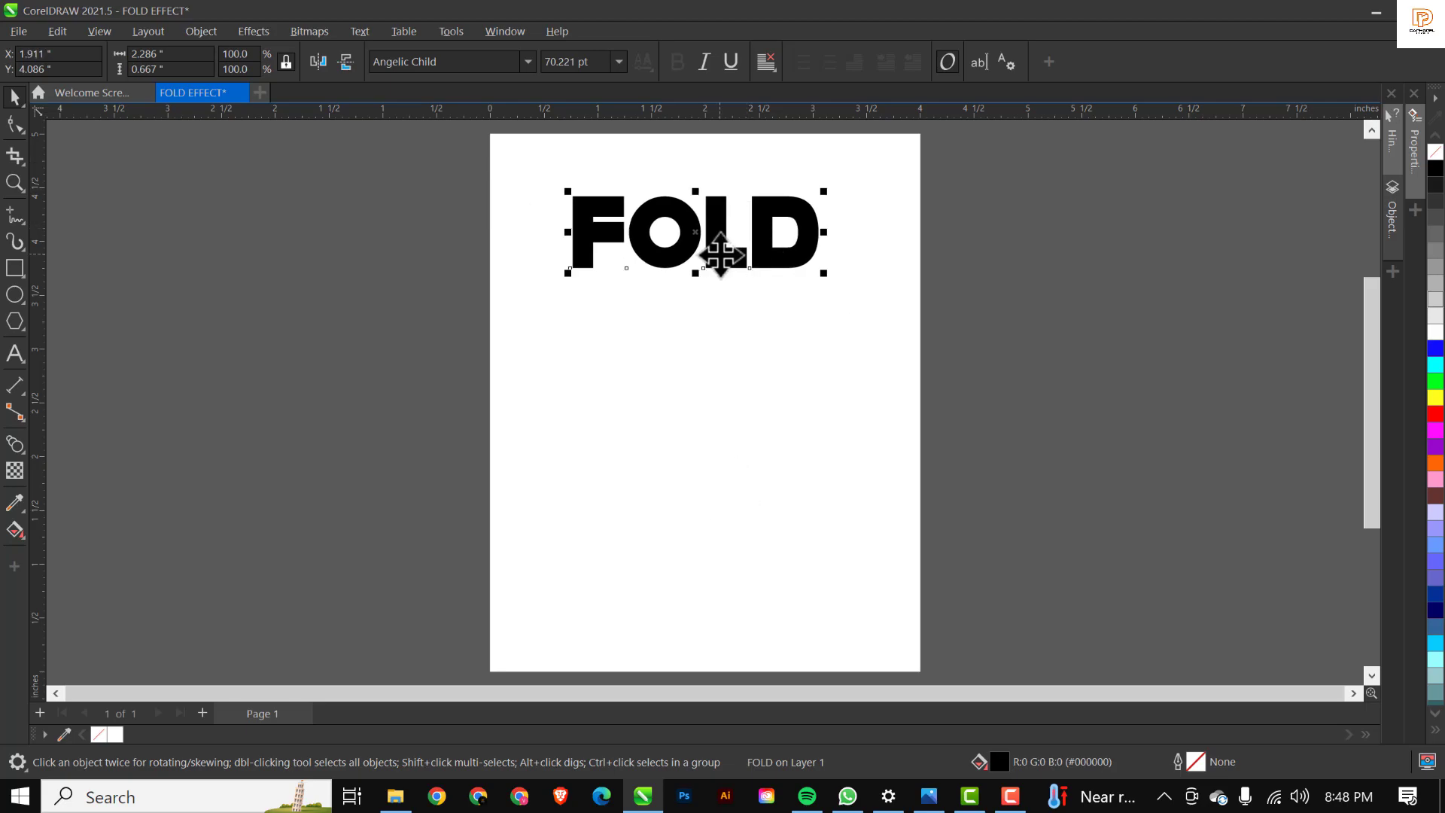
pyautogui.press('p')
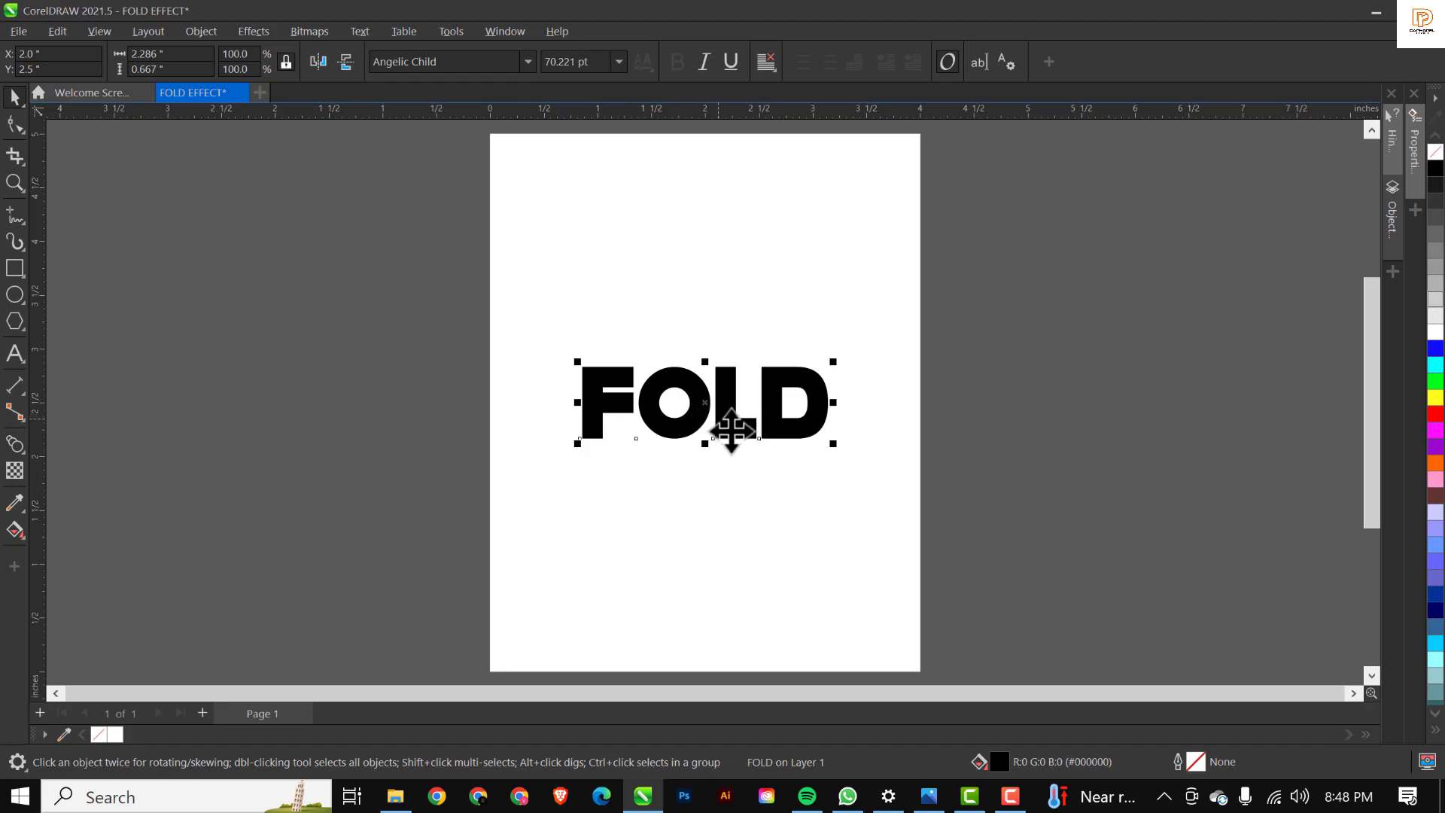
pyautogui.moveTo(719, 419); pyautogui.dragTo(719, 253)
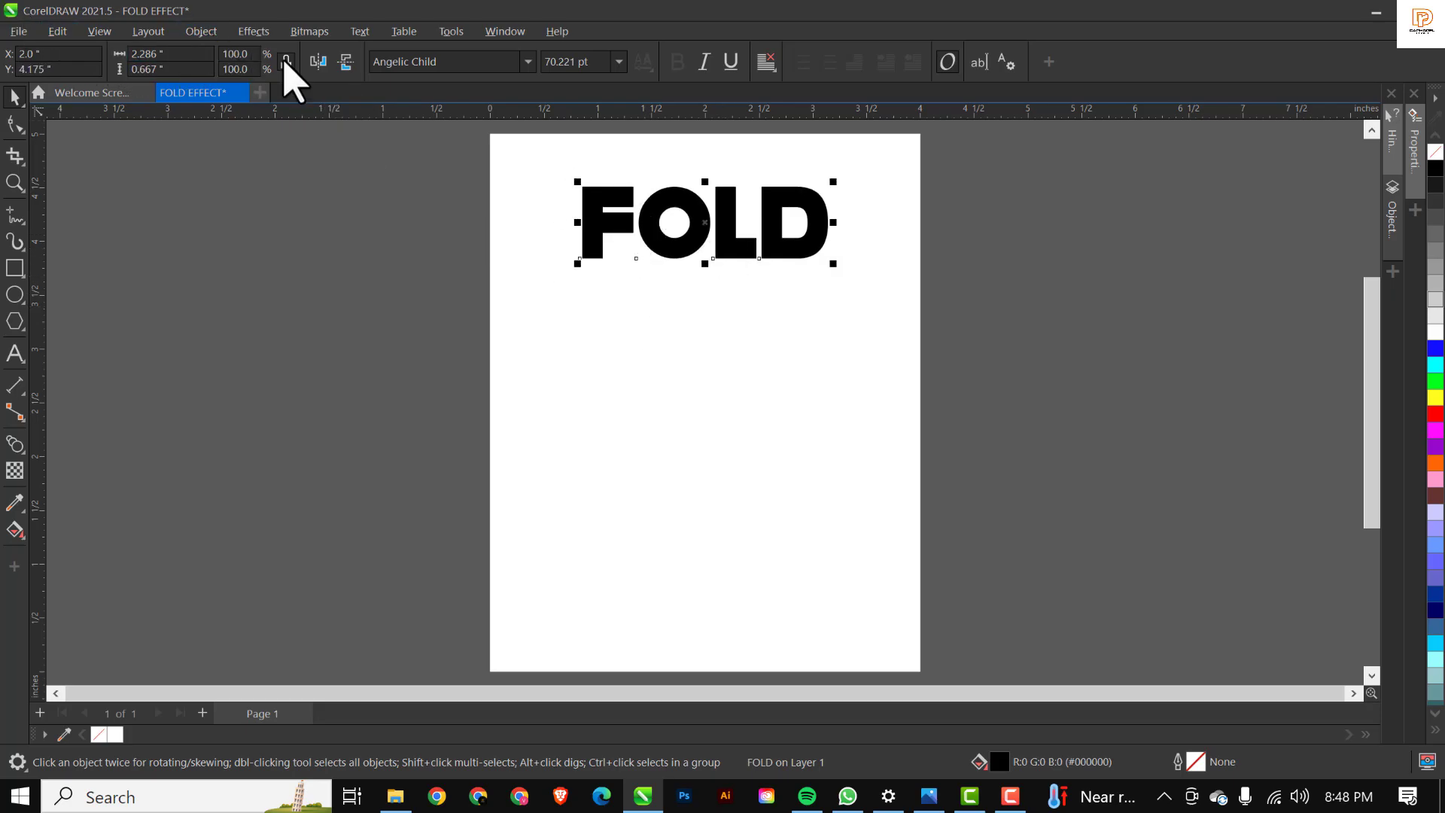
pyautogui.click(201, 30)
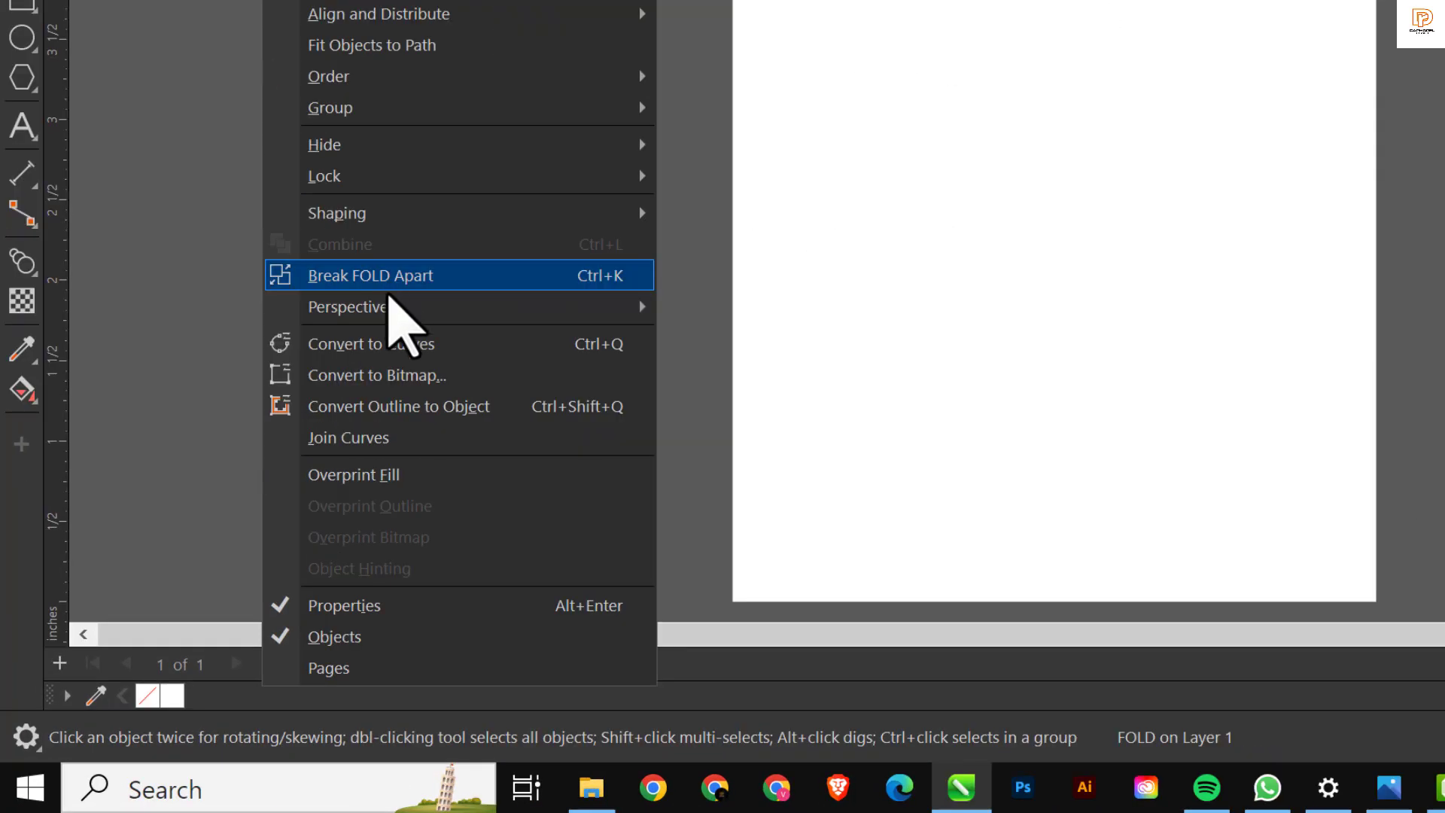
# - Apply a perspective envelope to FOLD and shift its bottom-left corner to slant the letters
pyautogui.moveTo(264, 476)
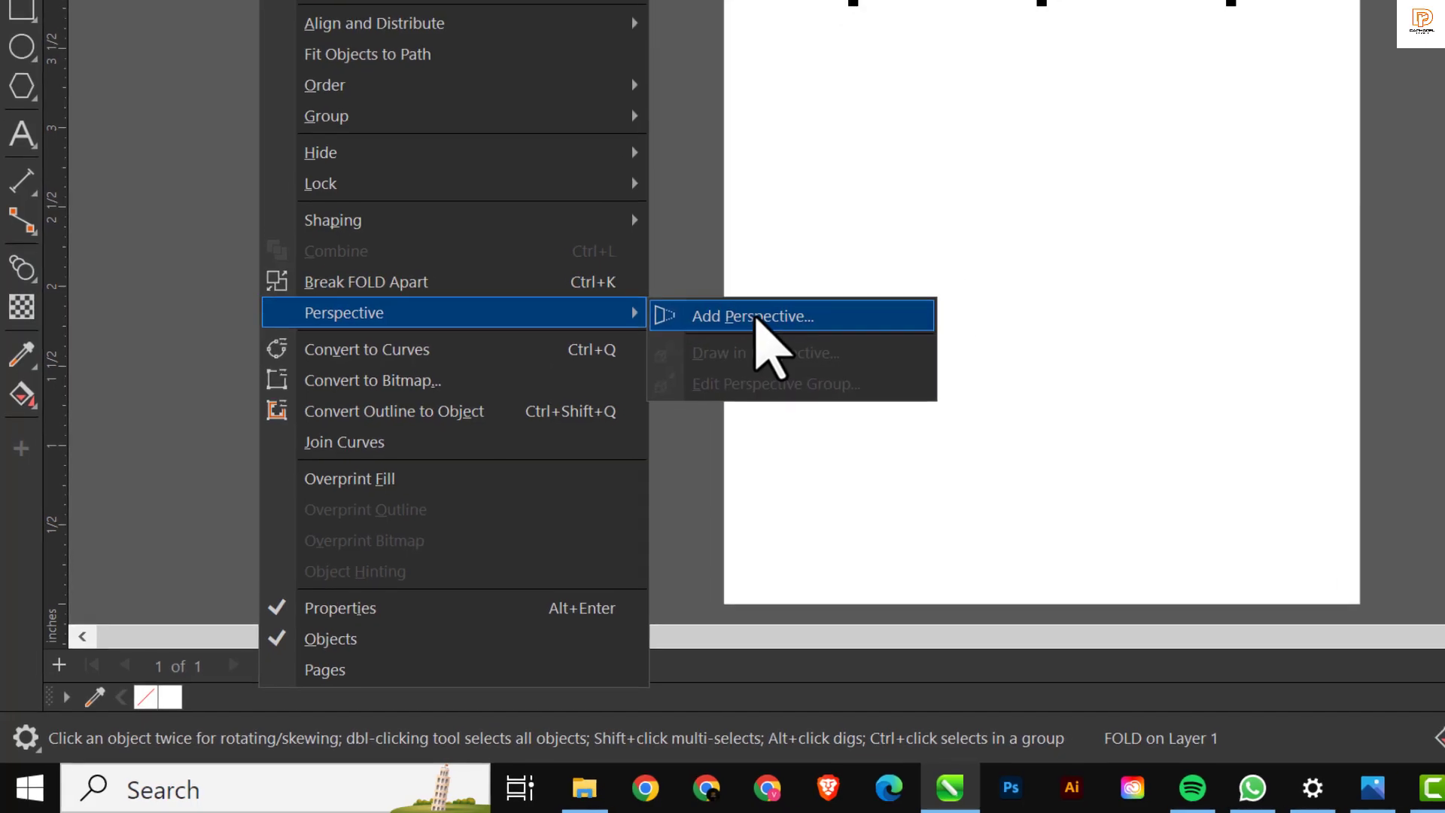
pyautogui.click(764, 311)
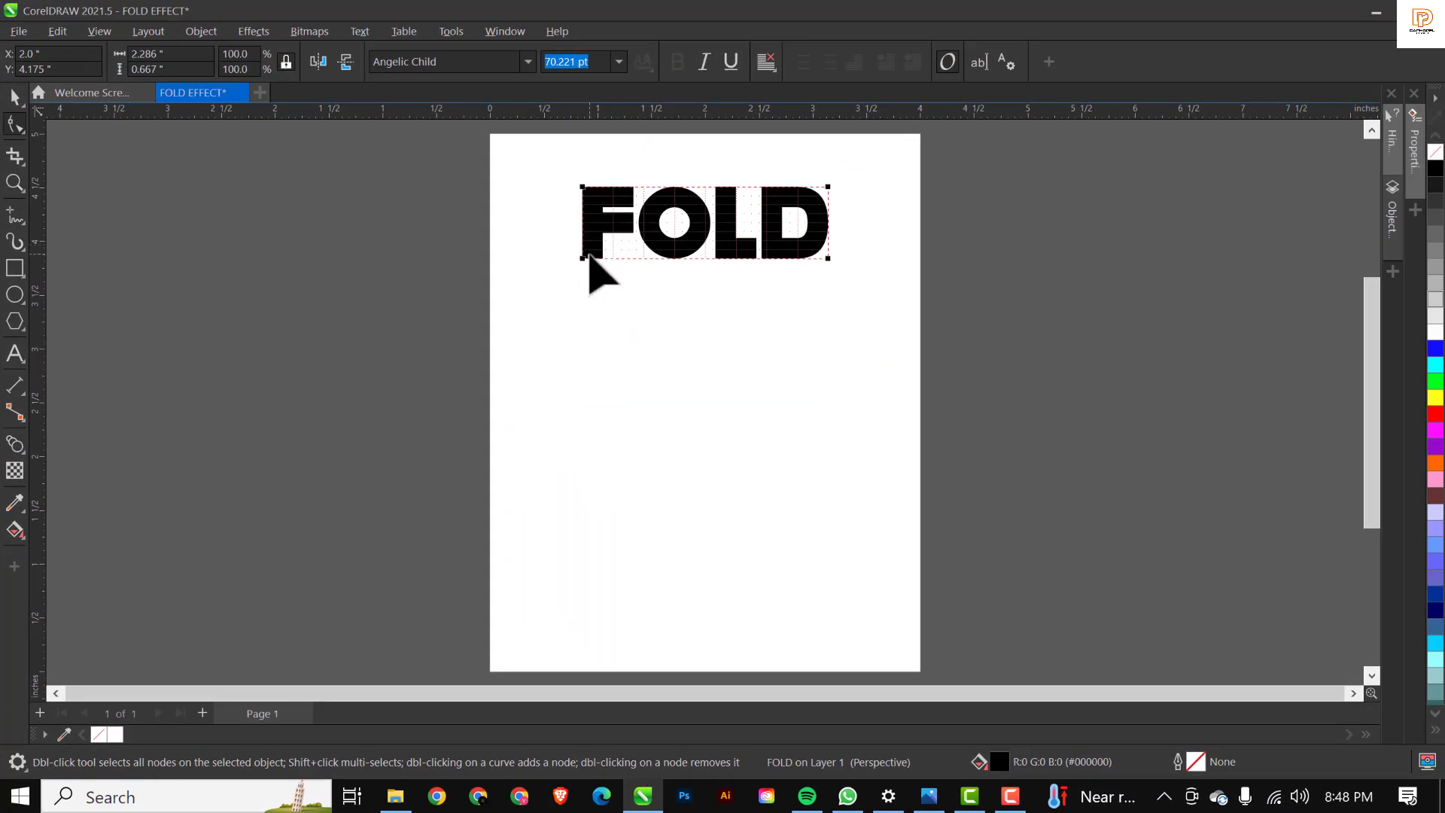
pyautogui.scroll(5, 589, 258)
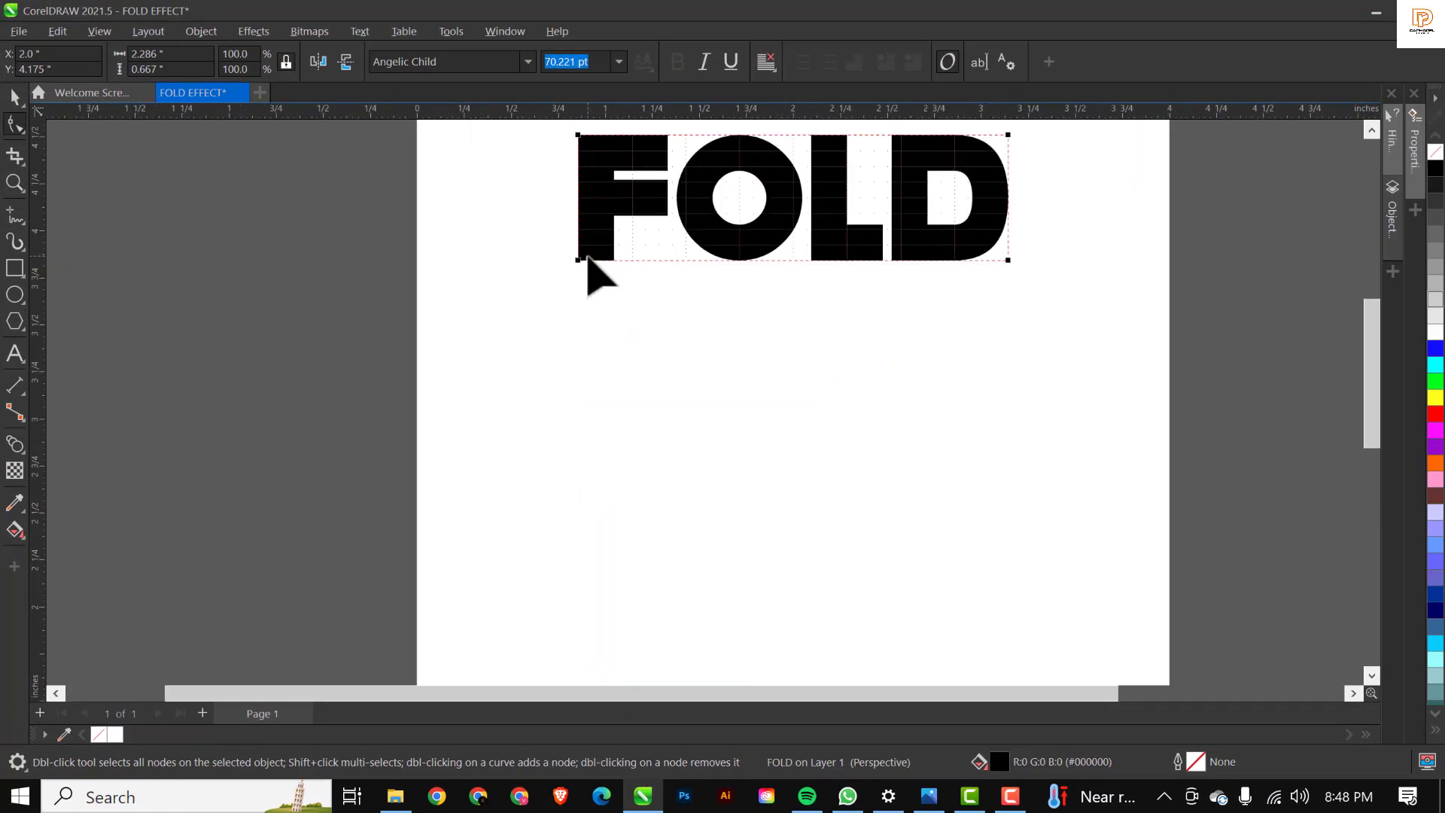
pyautogui.scroll(-4, 589, 257)
pyautogui.scroll(1, 587, 262)
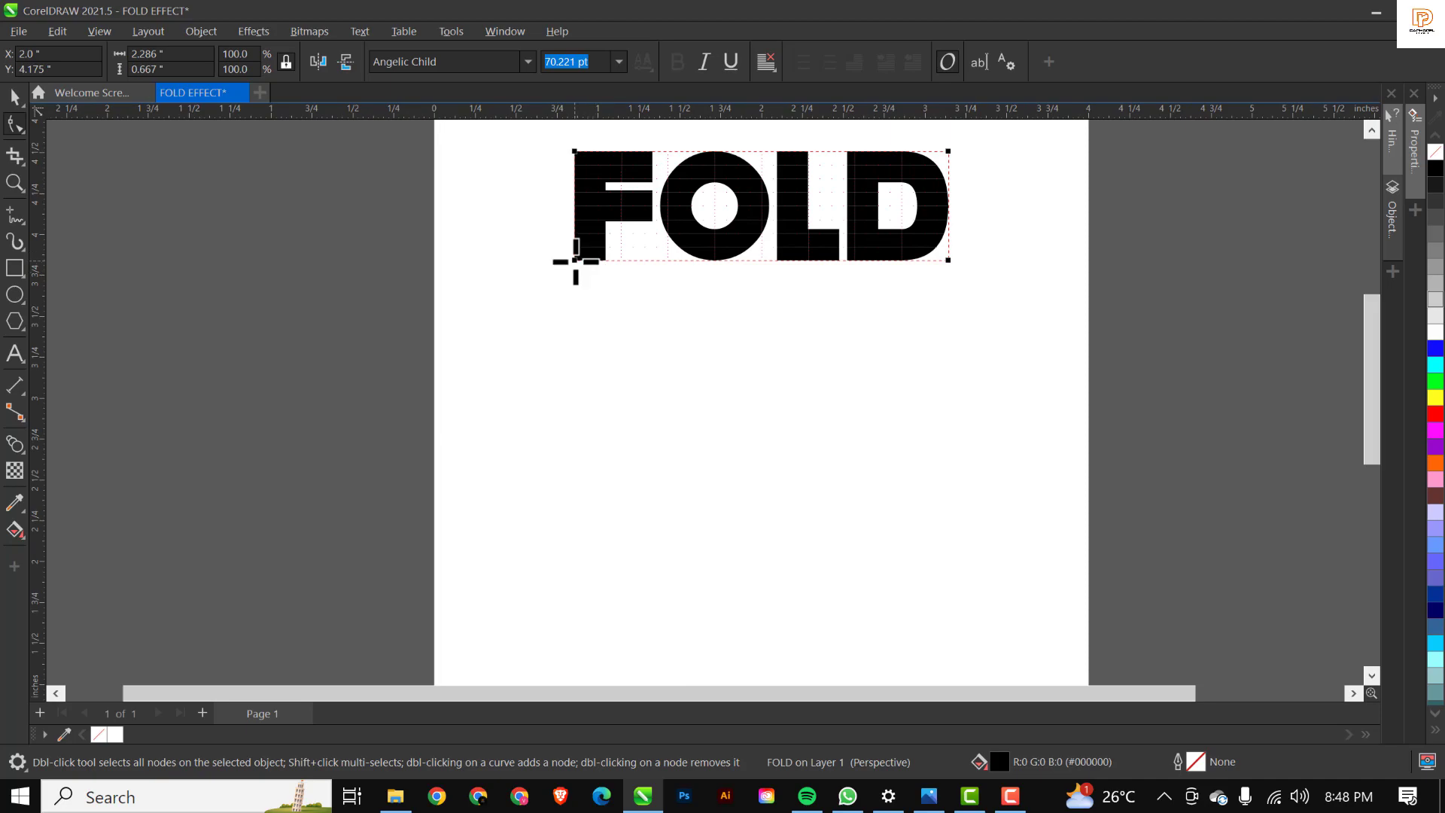
pyautogui.moveTo(576, 261); pyautogui.dragTo(604, 260)
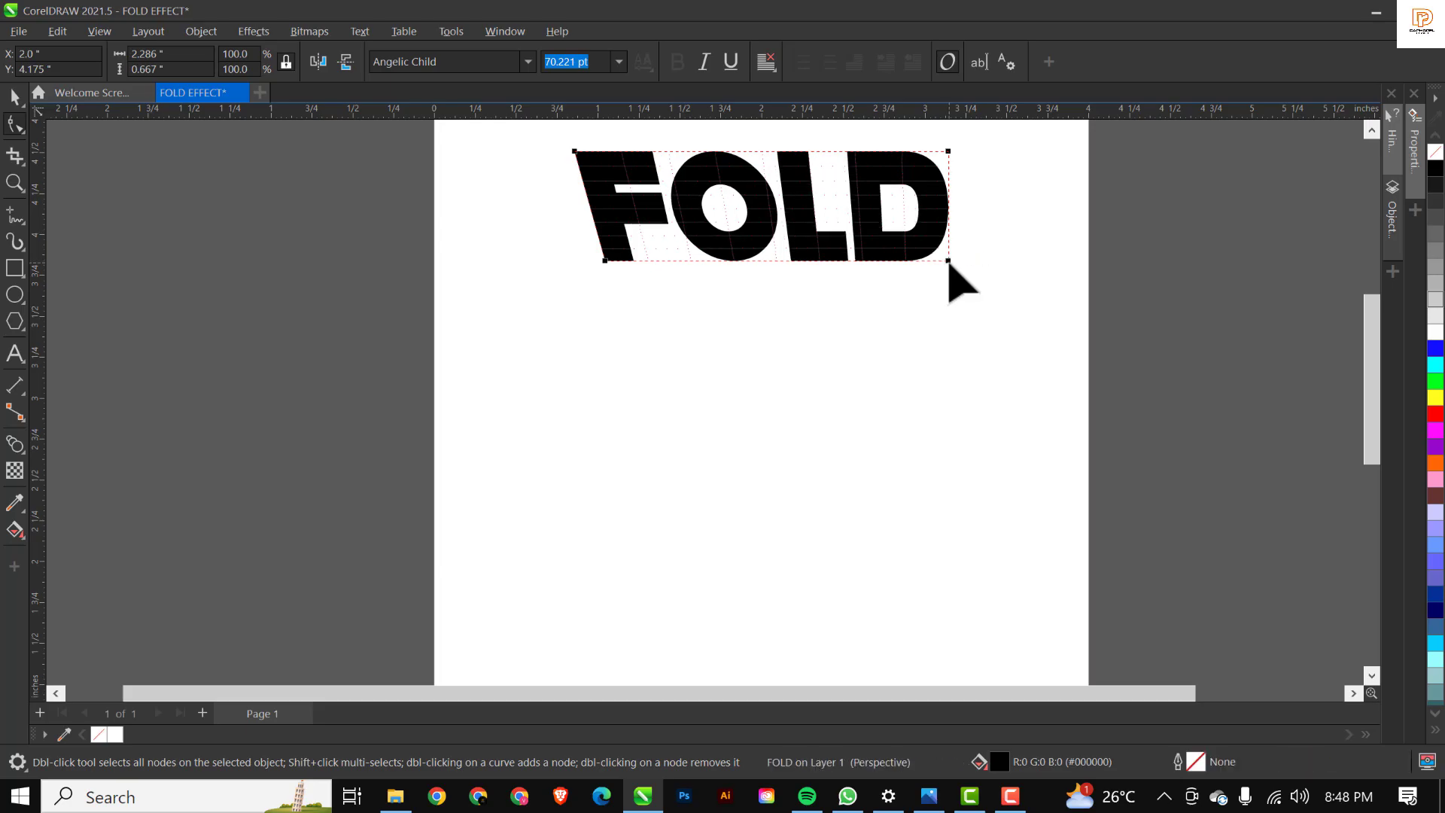
# - Pull FOLD's bottom-right corner inward so the letters taper, then reselect the text
pyautogui.scroll(1, 949, 263)
pyautogui.scroll(2, 950, 263)
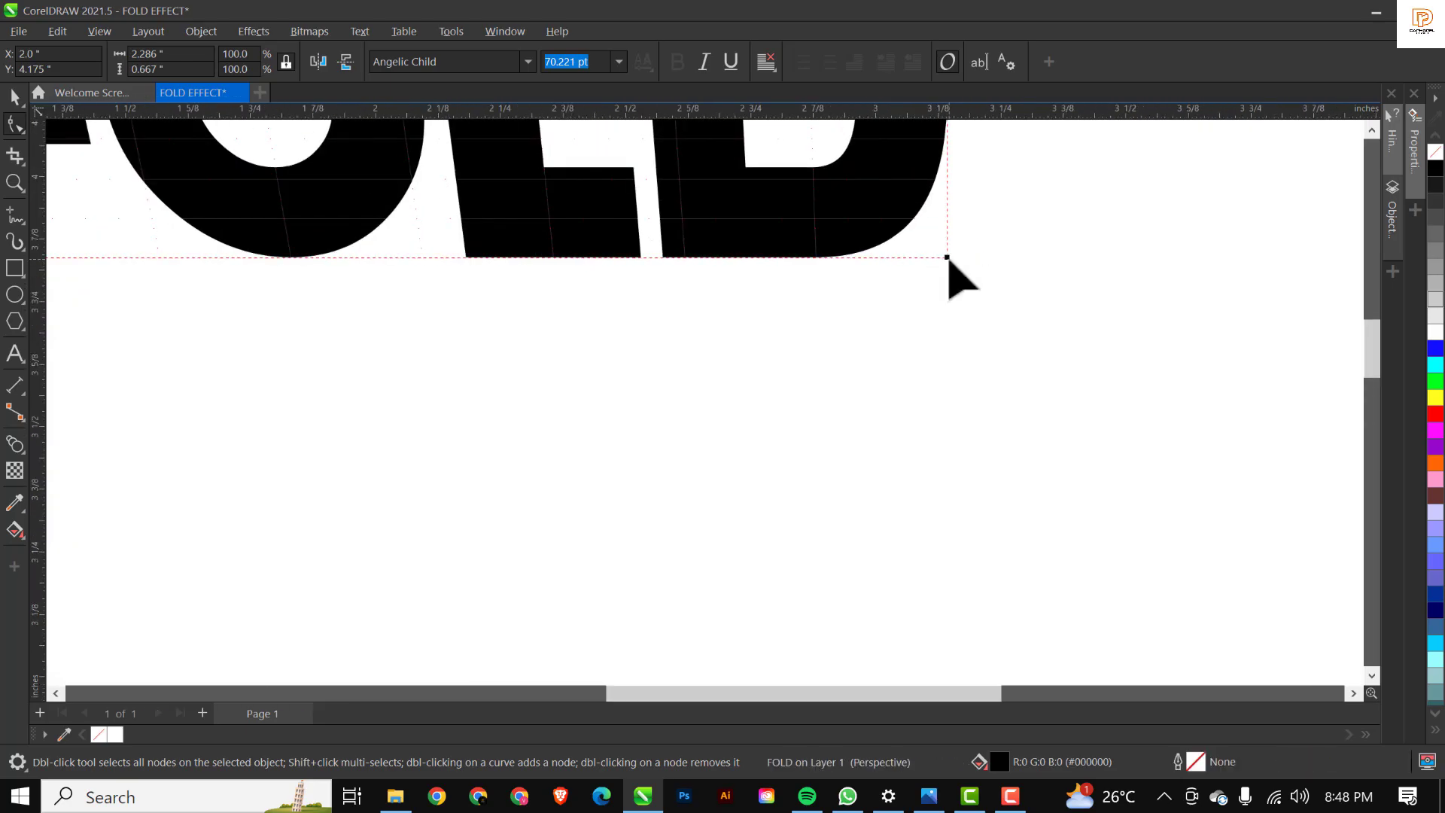
pyautogui.scroll(-3, 950, 261)
pyautogui.moveTo(950, 261)
pyautogui.mouseDown()
pyautogui.moveTo(925, 258)
pyautogui.moveTo(921, 288)
pyautogui.moveTo(928, 259)
pyautogui.mouseUp()
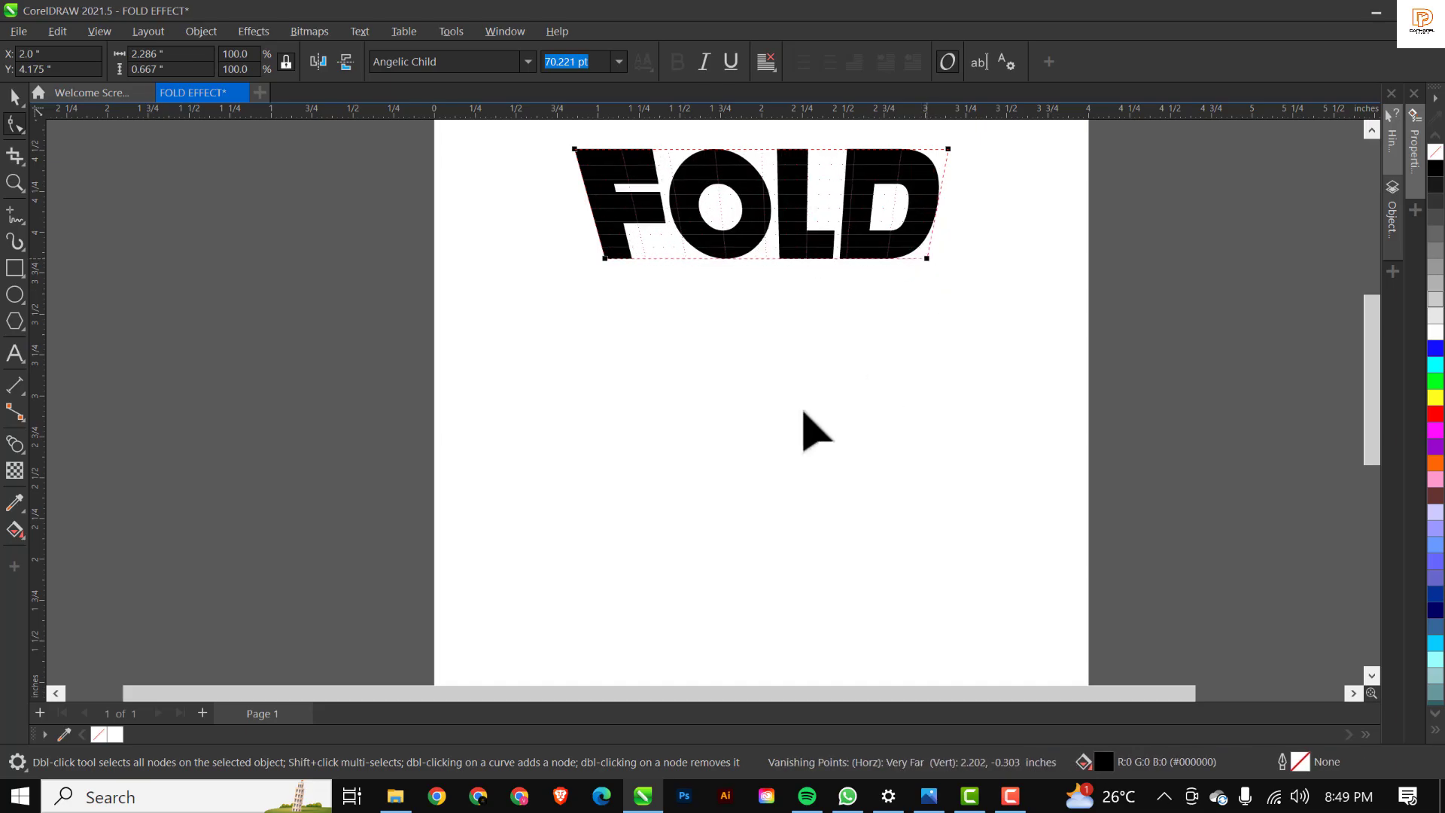
pyautogui.scroll(-3, 742, 306)
pyautogui.press('space')
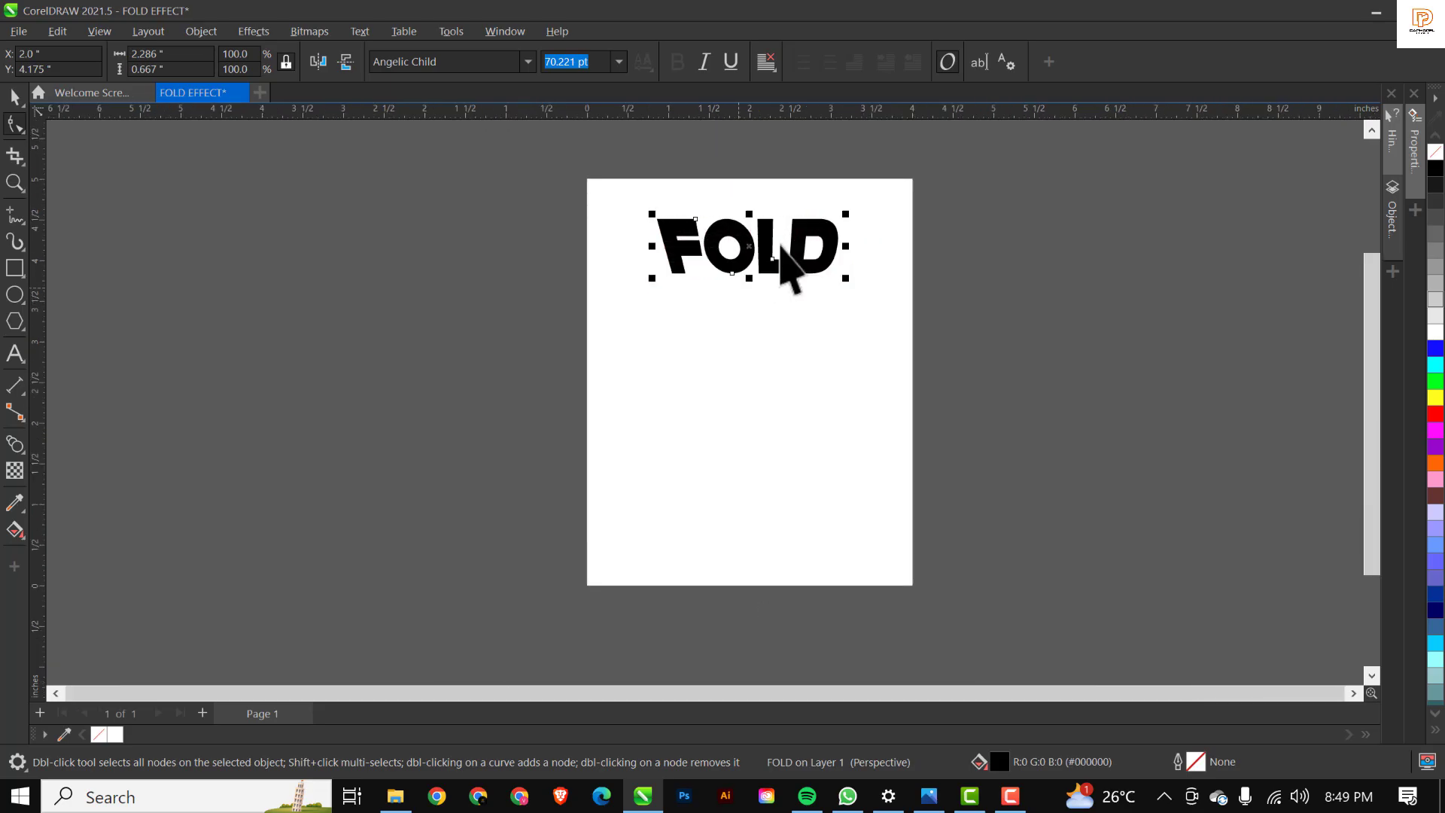
pyautogui.scroll(2, 783, 263)
pyautogui.scroll(-2, 790, 258)
pyautogui.scroll(2, 756, 258)
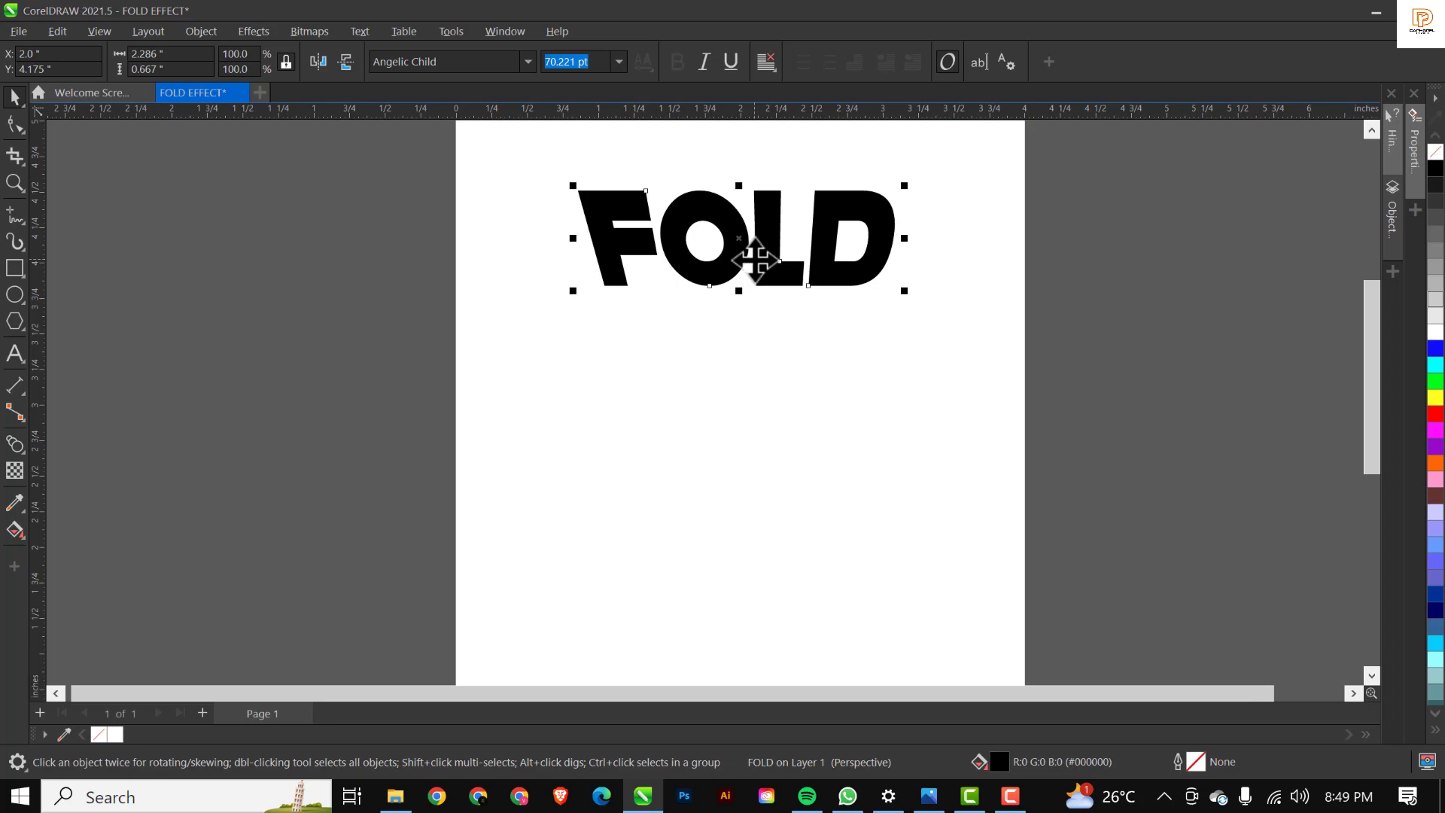
pyautogui.scroll(-1, 755, 260)
pyautogui.click(777, 393)
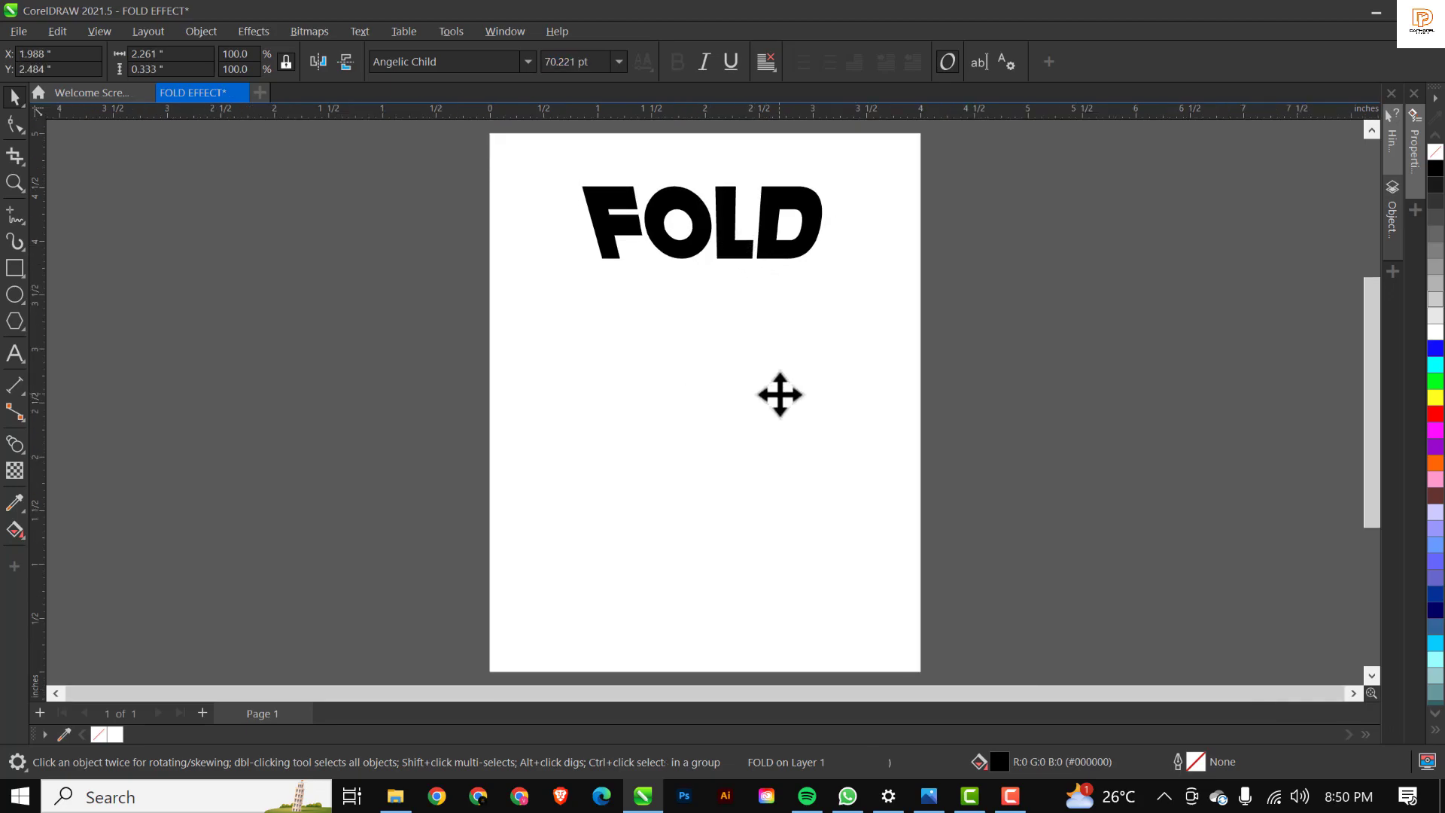
pyautogui.click(719, 216)
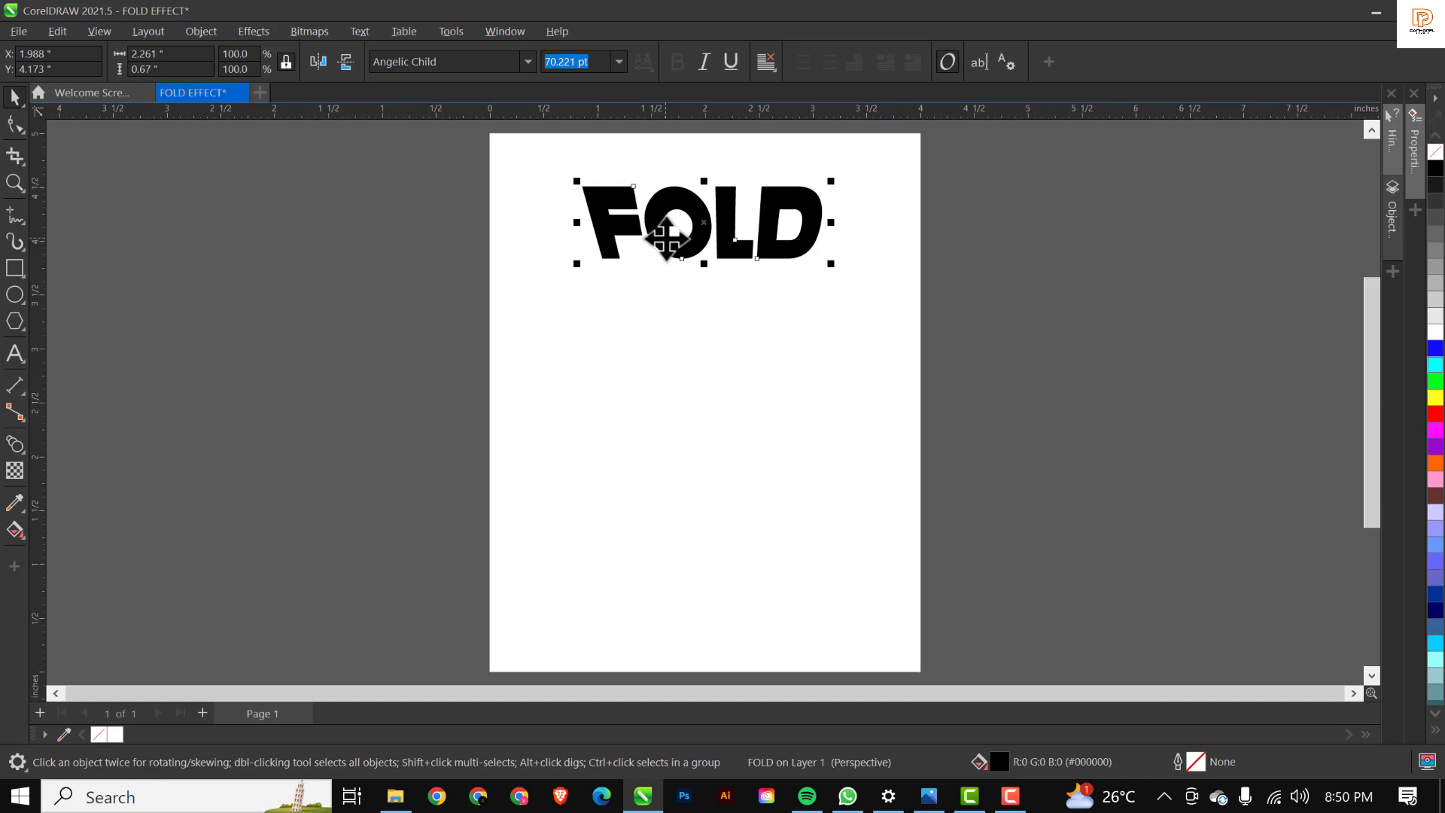
pyautogui.press('g')
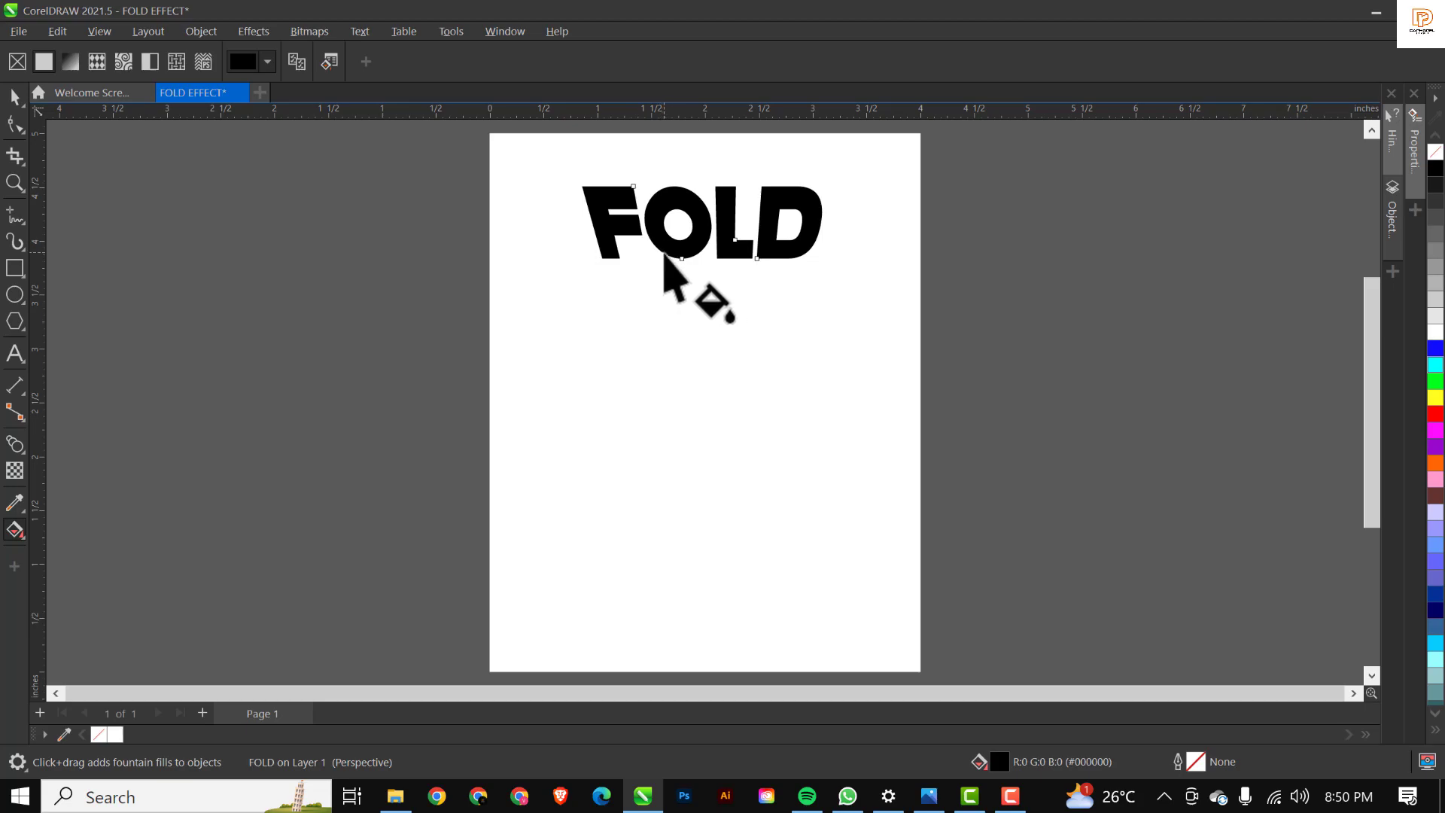
# - Give FOLD a vertical fountain fill fading from white at the top to black at the letter bottoms
pyautogui.moveTo(664, 253); pyautogui.dragTo(663, 210)
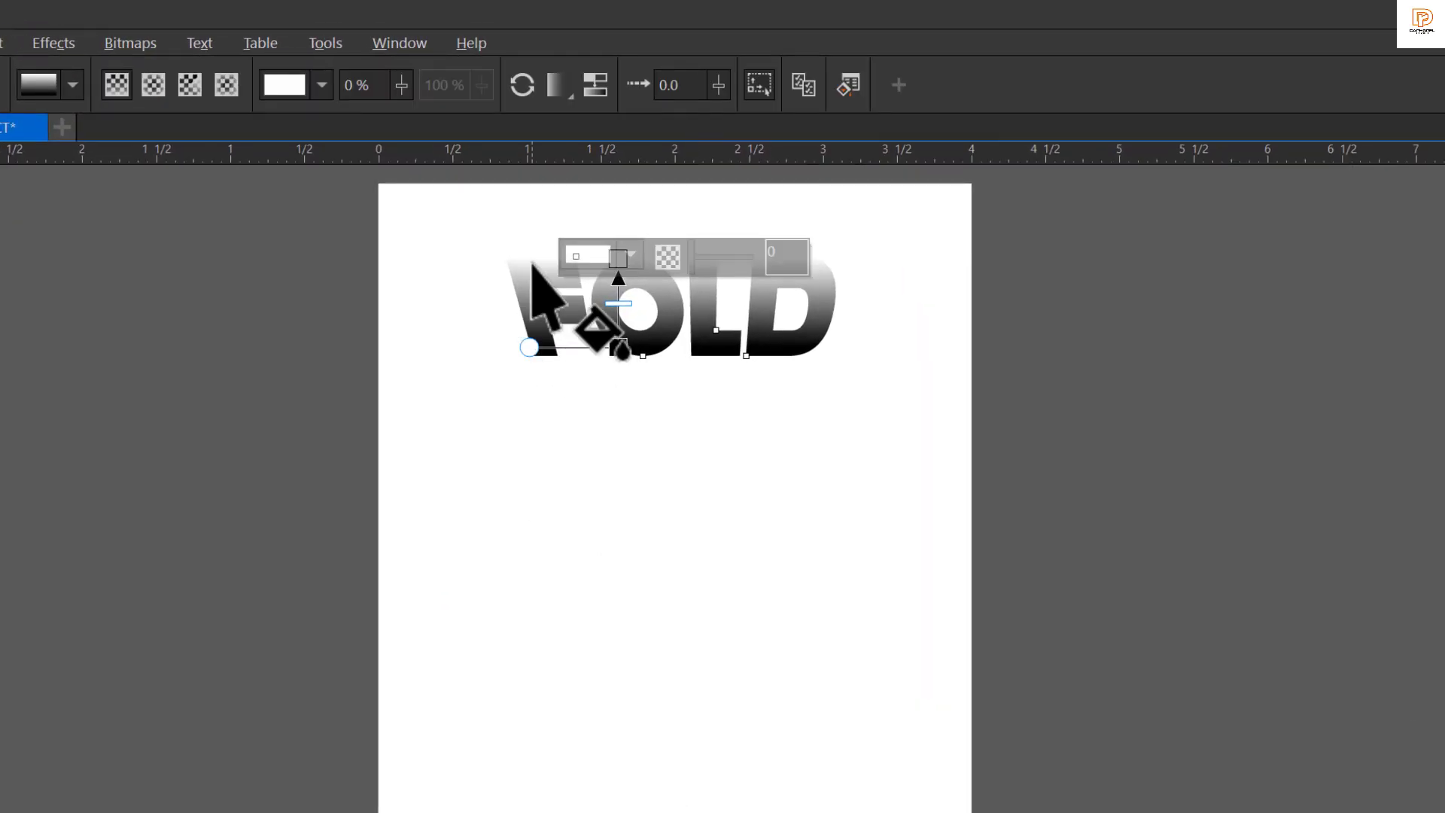
pyautogui.scroll(3, 665, 346)
pyautogui.press('space')
pyautogui.scroll(-3, 655, 378)
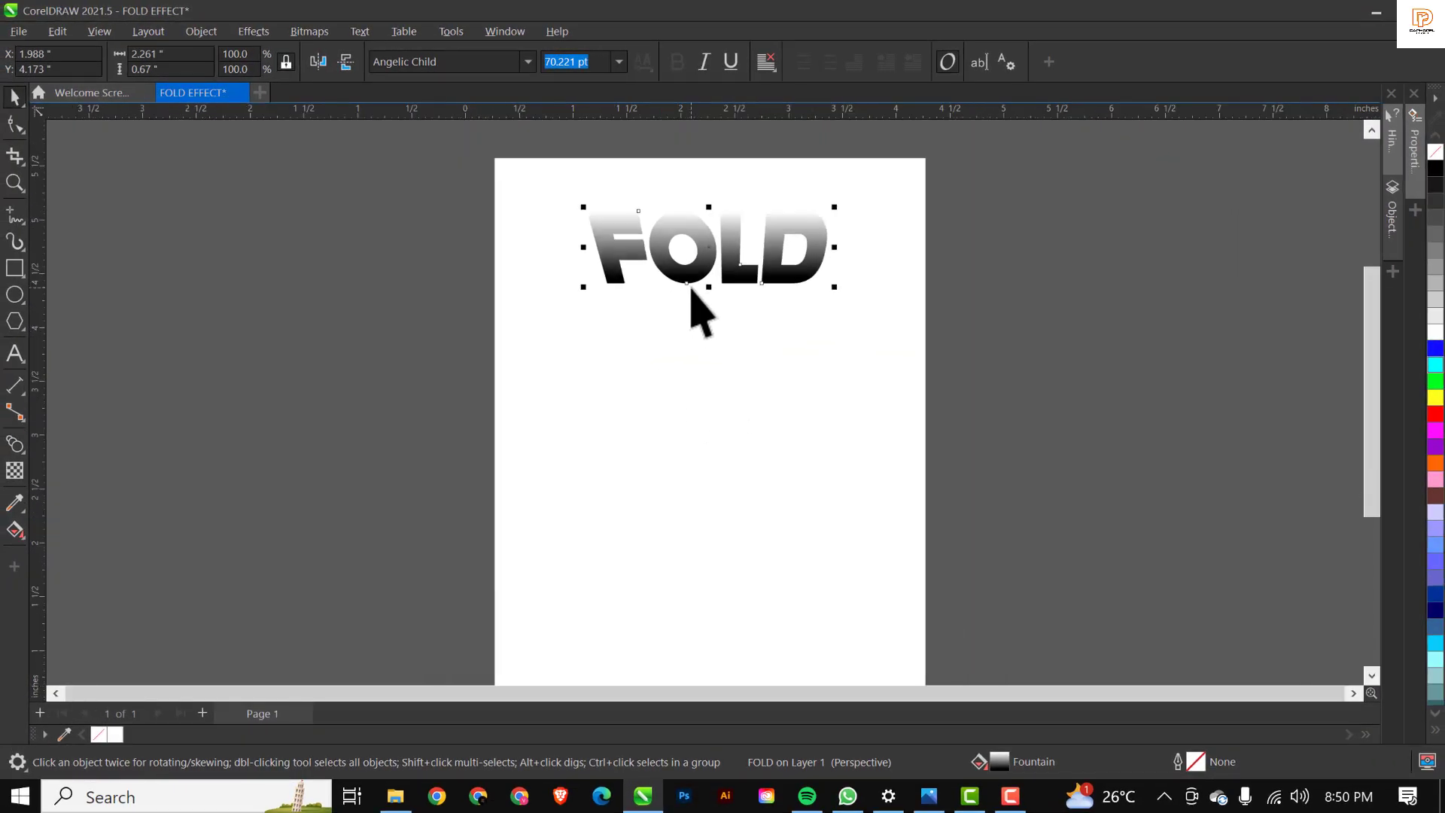
pyautogui.scroll(3, 658, 325)
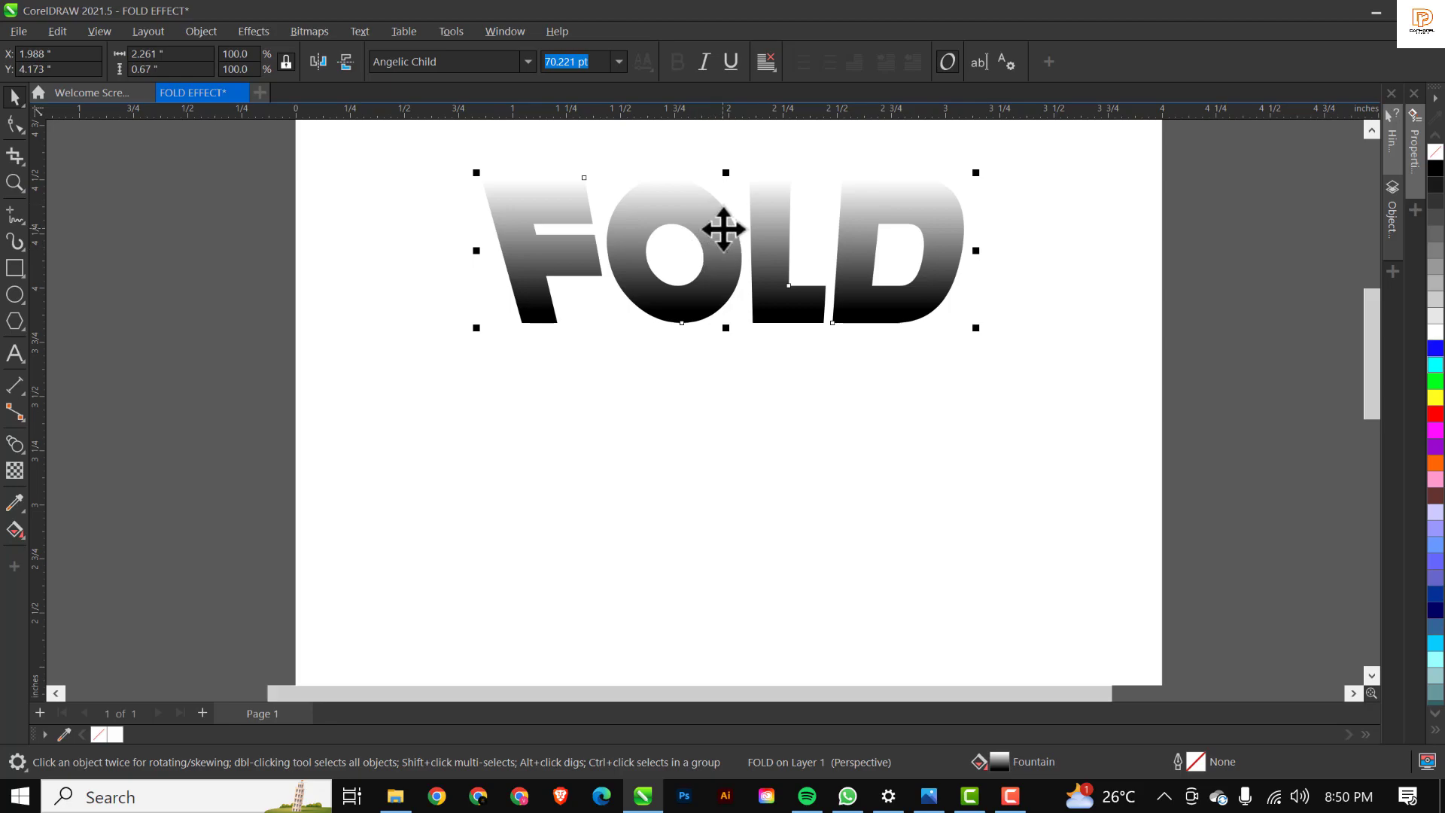
pyautogui.press('space')
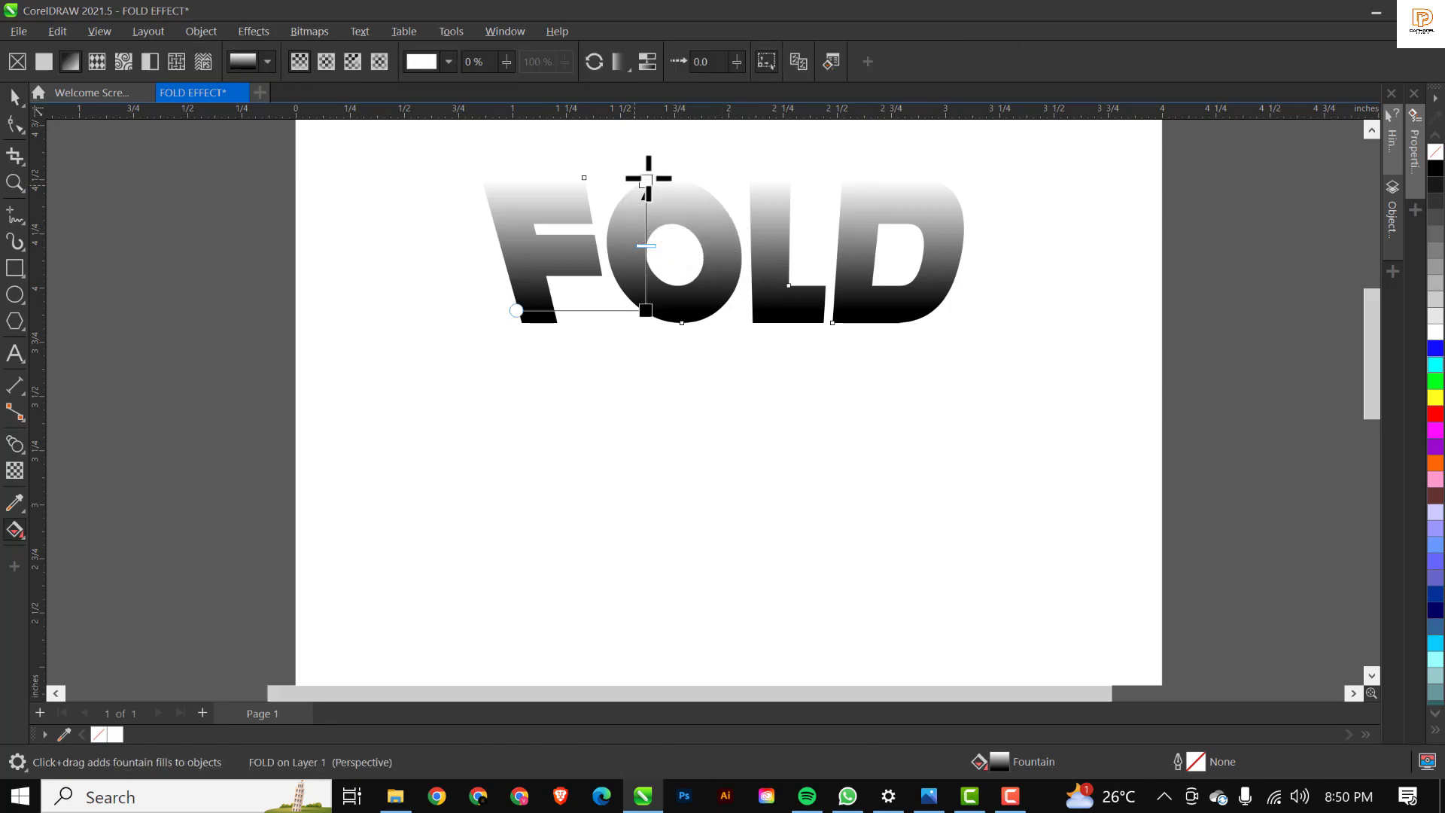
pyautogui.moveTo(648, 180); pyautogui.dragTo(648, 190)
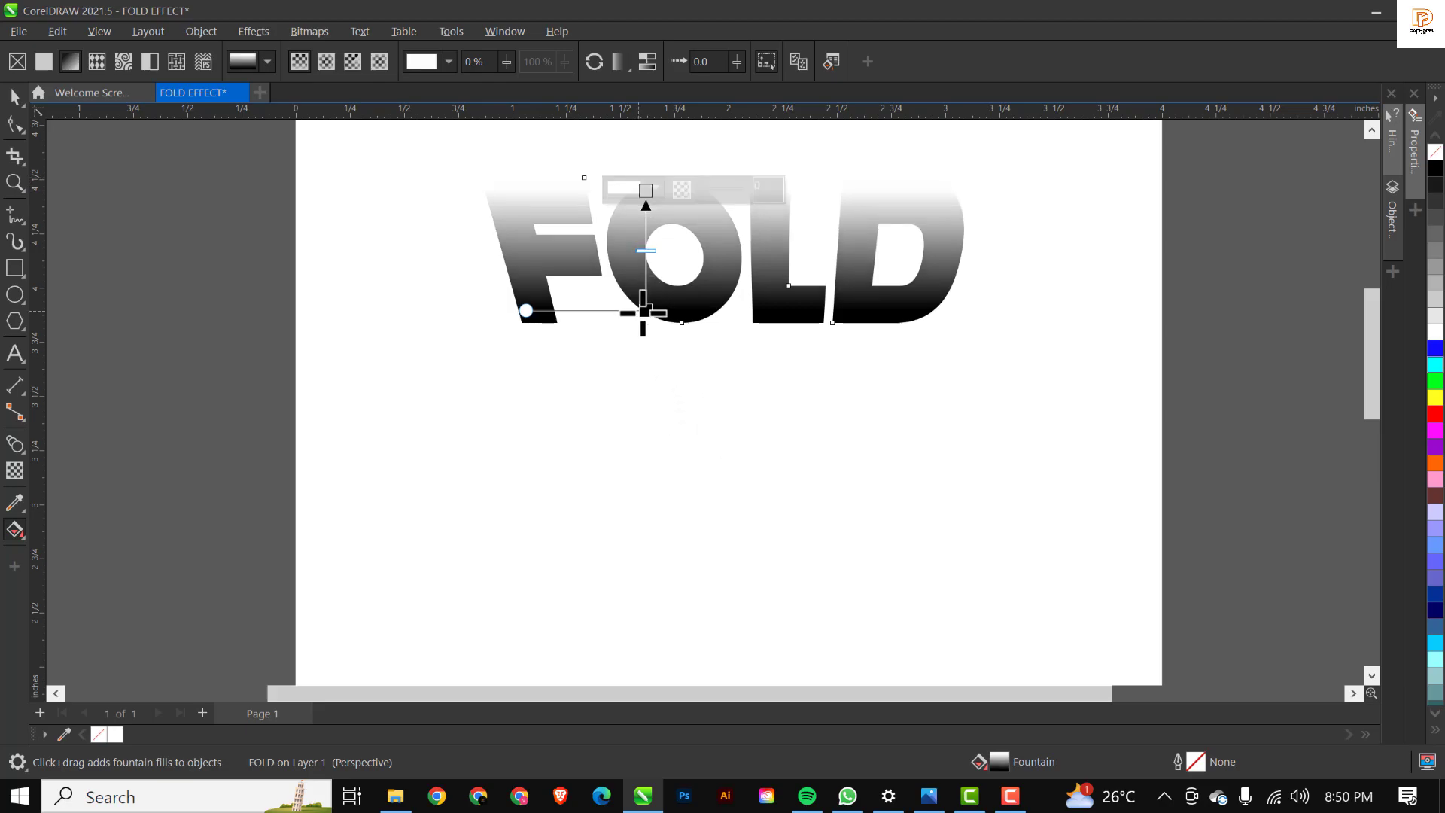
pyautogui.moveTo(645, 310); pyautogui.dragTo(646, 325)
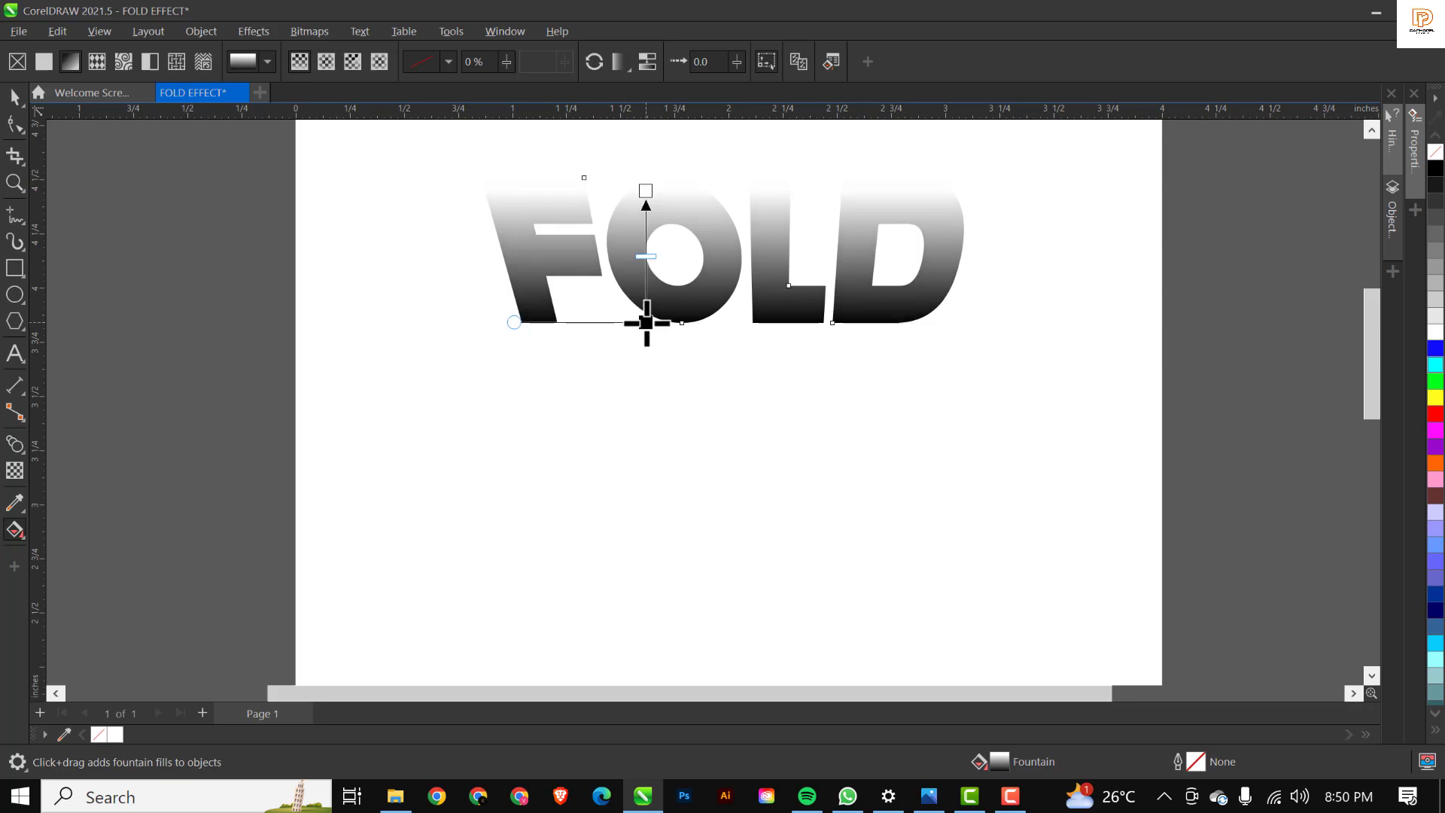
pyautogui.press('space')
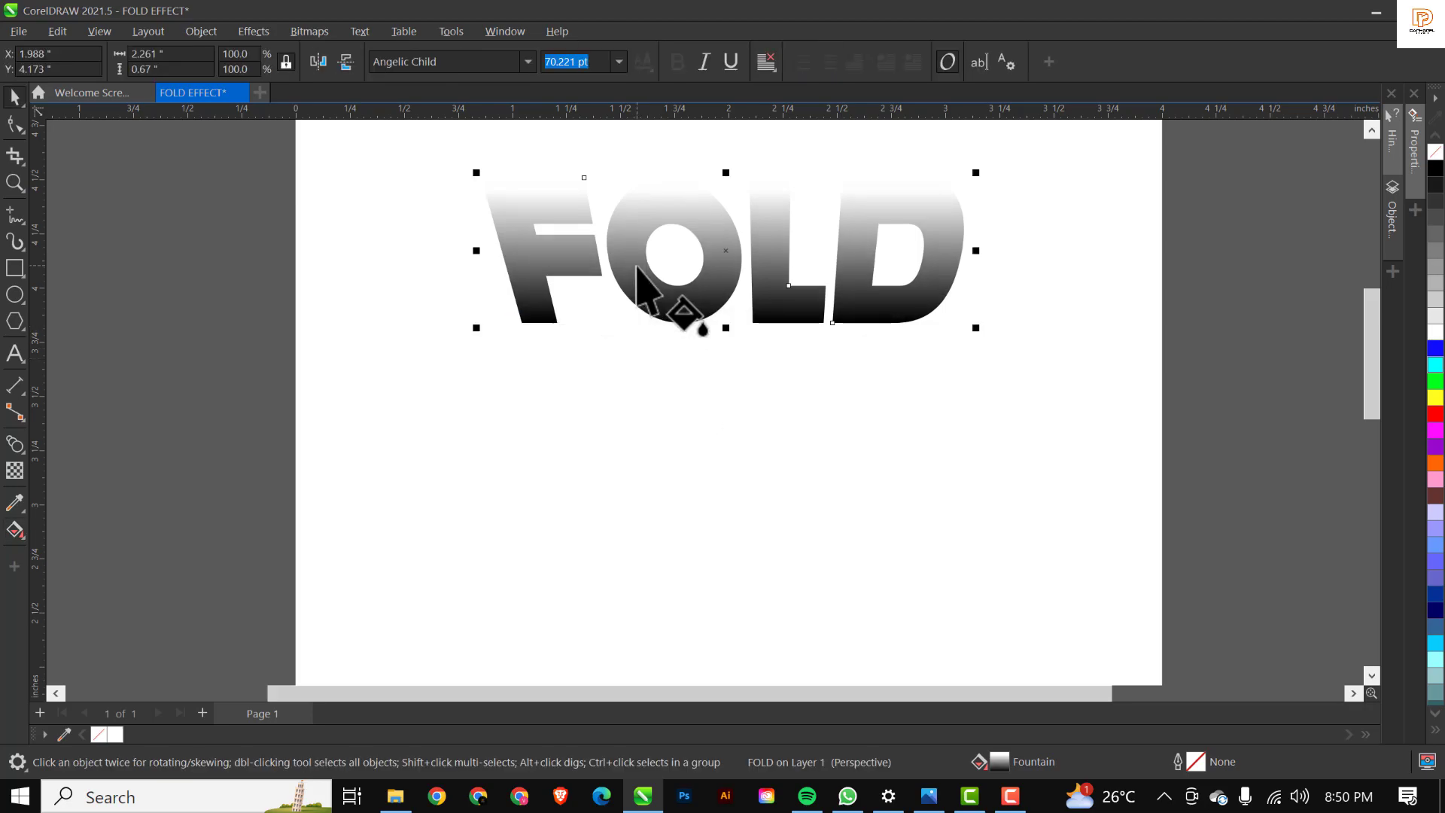
pyautogui.scroll(-2, 636, 275)
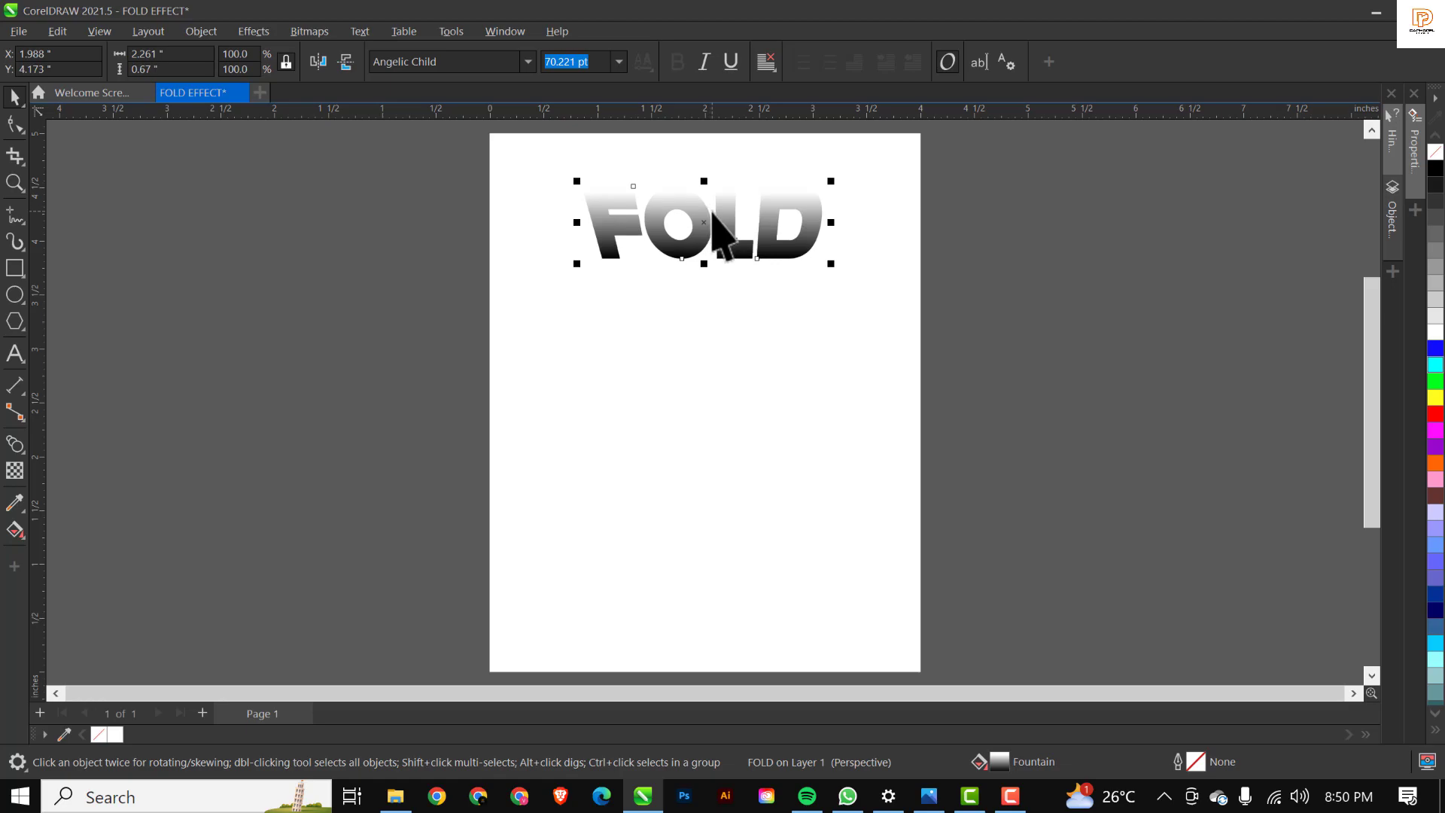
# - Drop a copy of FOLD mid-page and squash it vertically to 0.335 inch tall
pyautogui.moveTo(722, 219); pyautogui.dragTo(736, 387)
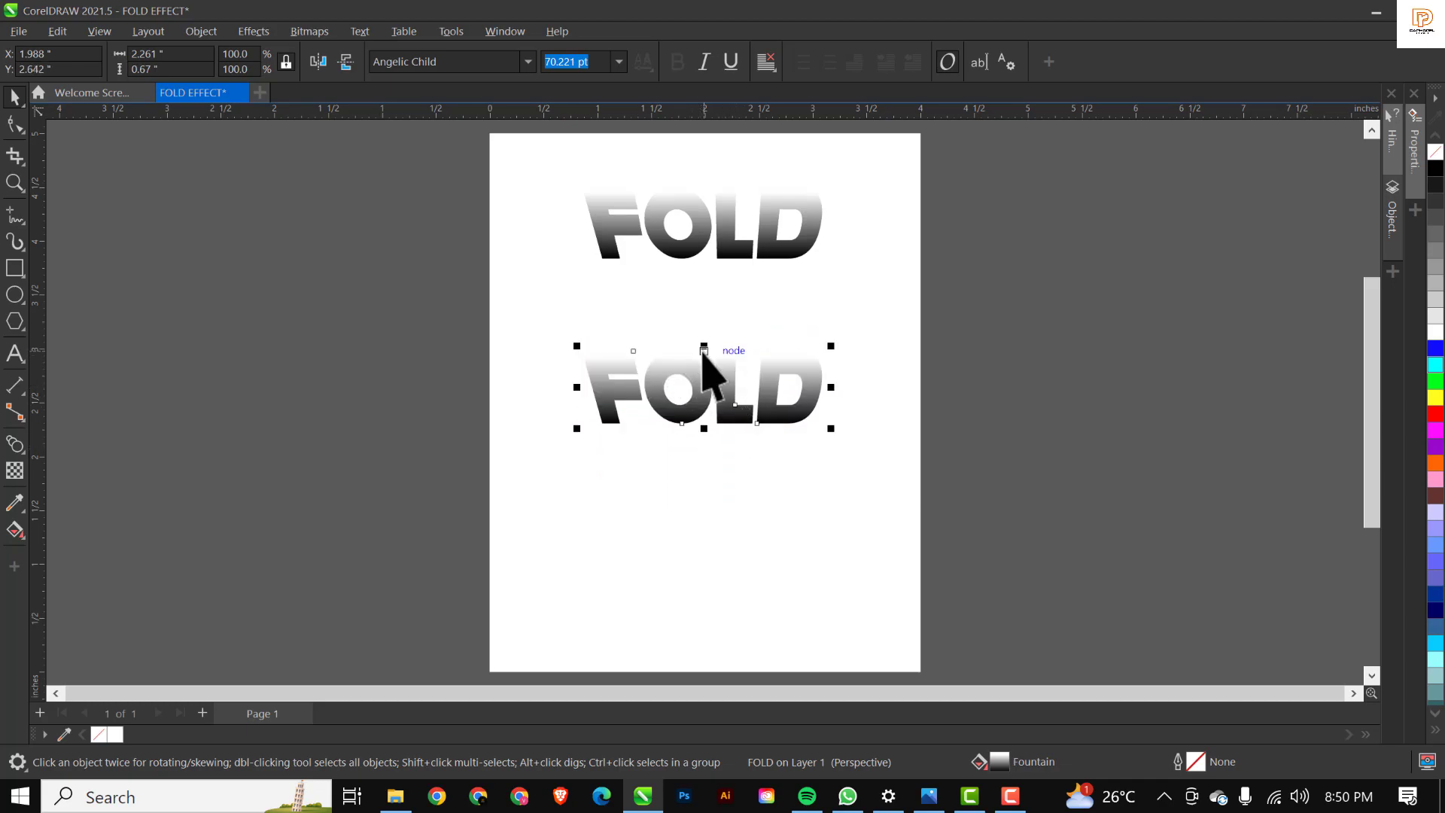
pyautogui.moveTo(703, 348); pyautogui.dragTo(704, 387)
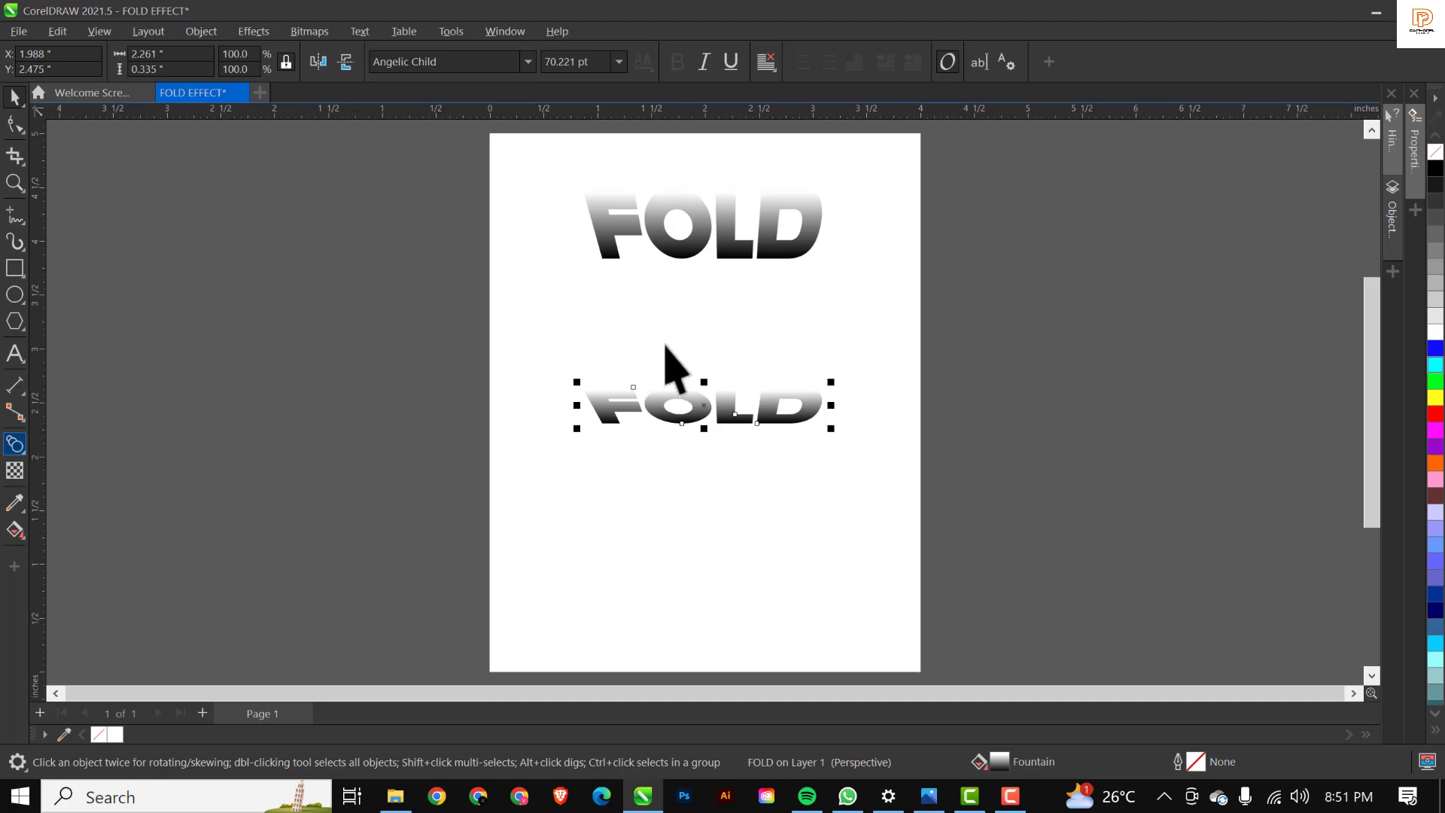
pyautogui.click(602, 220)
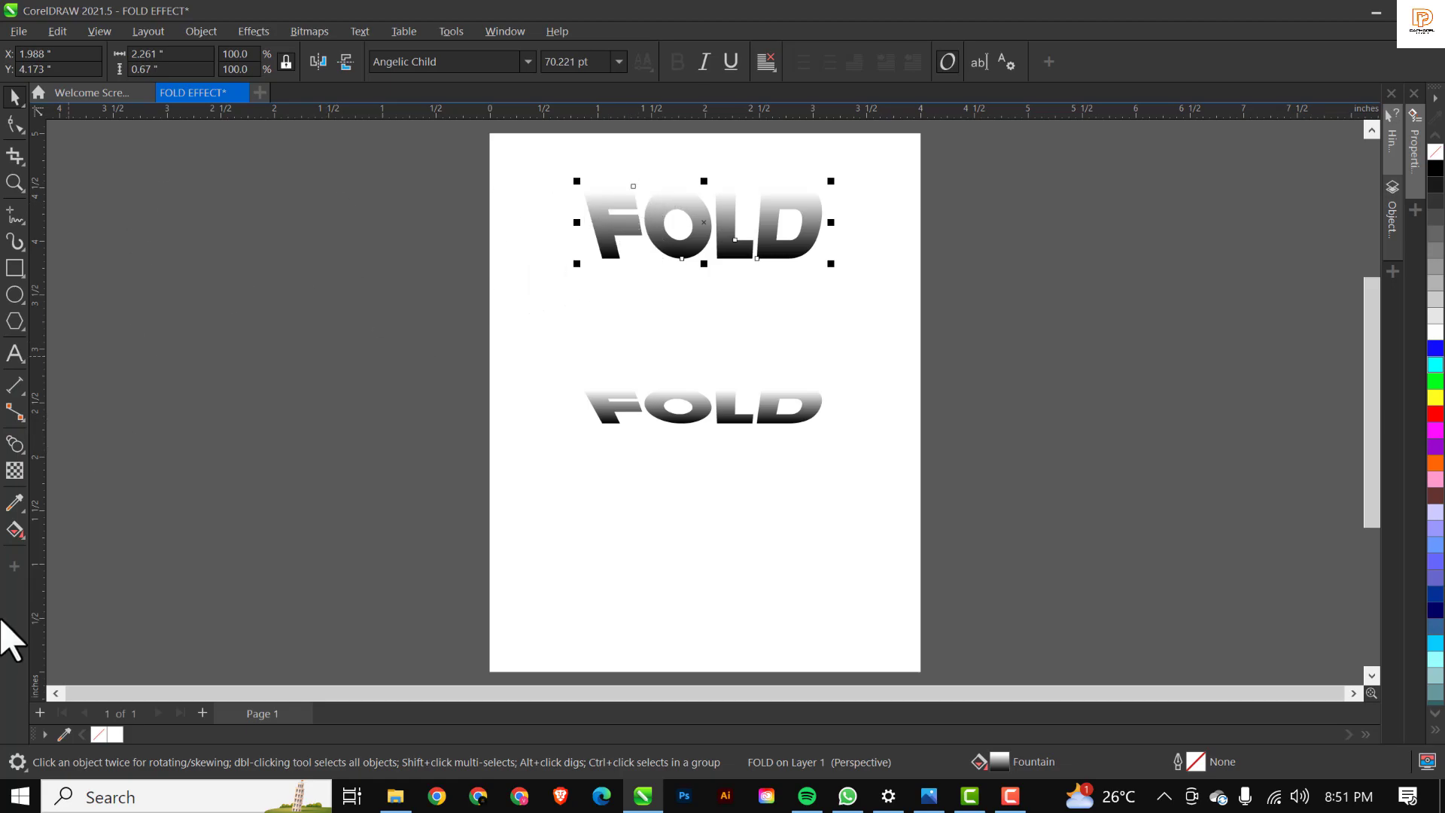
pyautogui.click(13, 445)
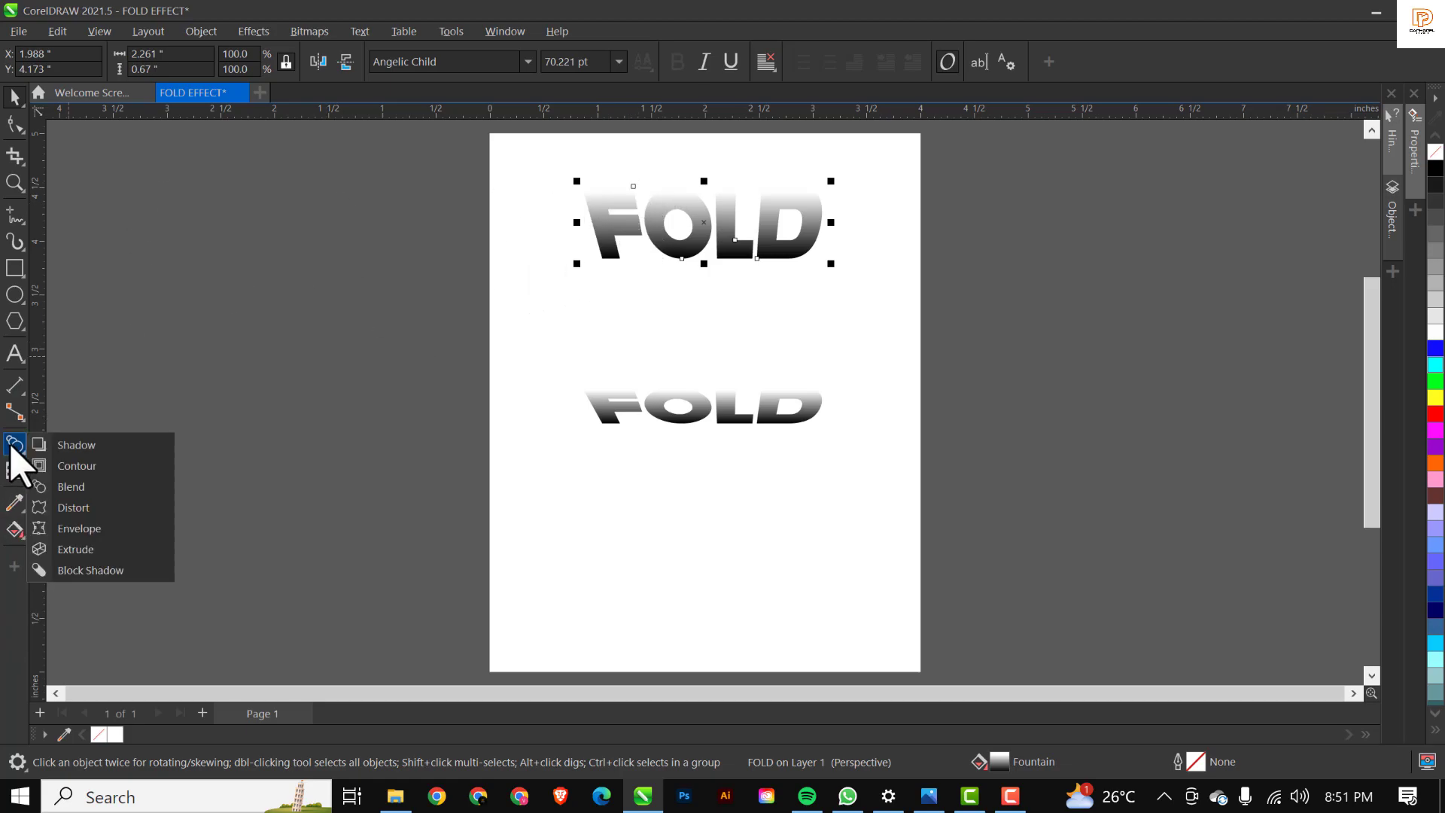
# - Blend the upper FOLD into the squashed lower FOLD with the Blend tool
pyautogui.click(71, 487)
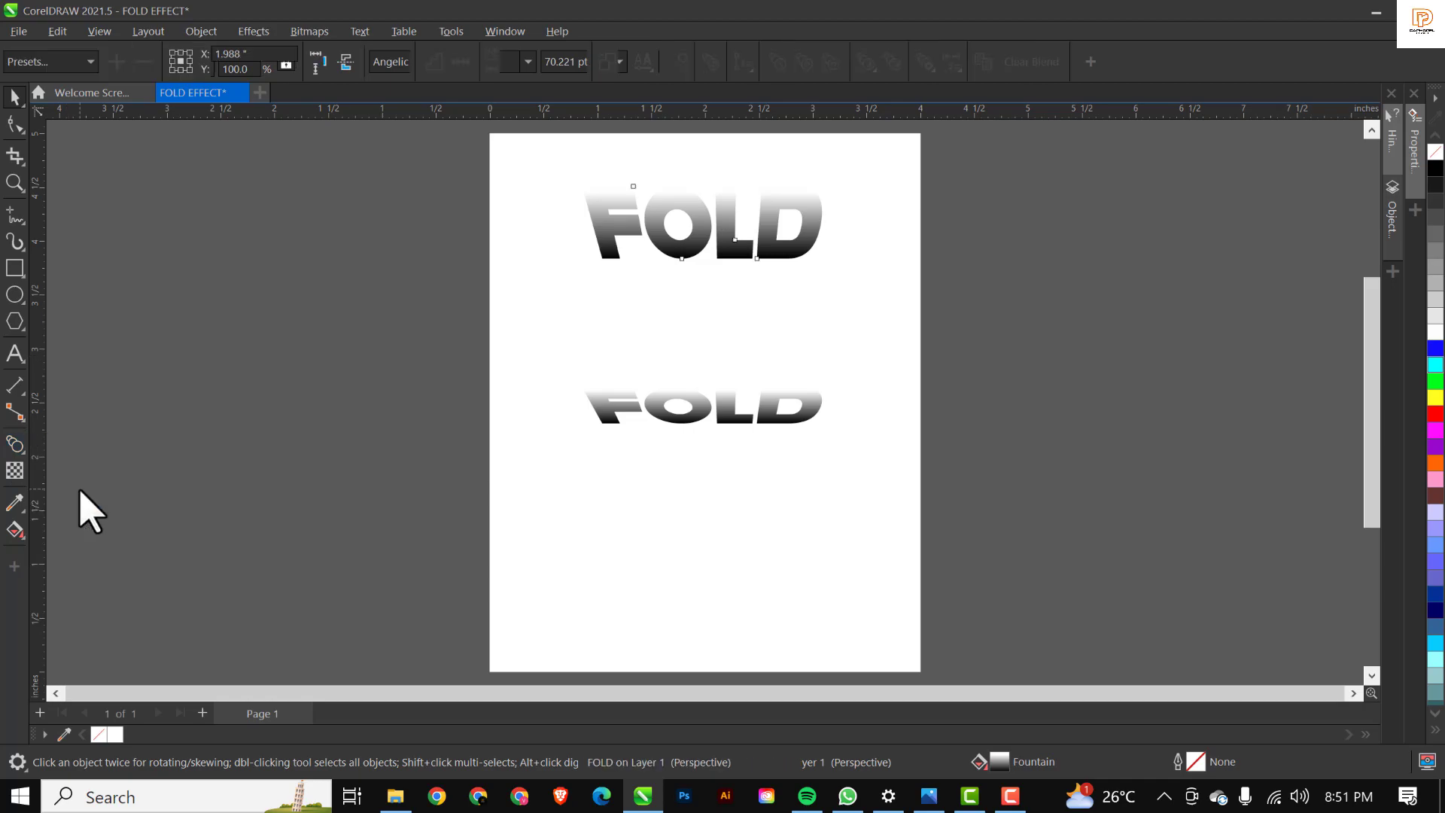
pyautogui.click(25, 450)
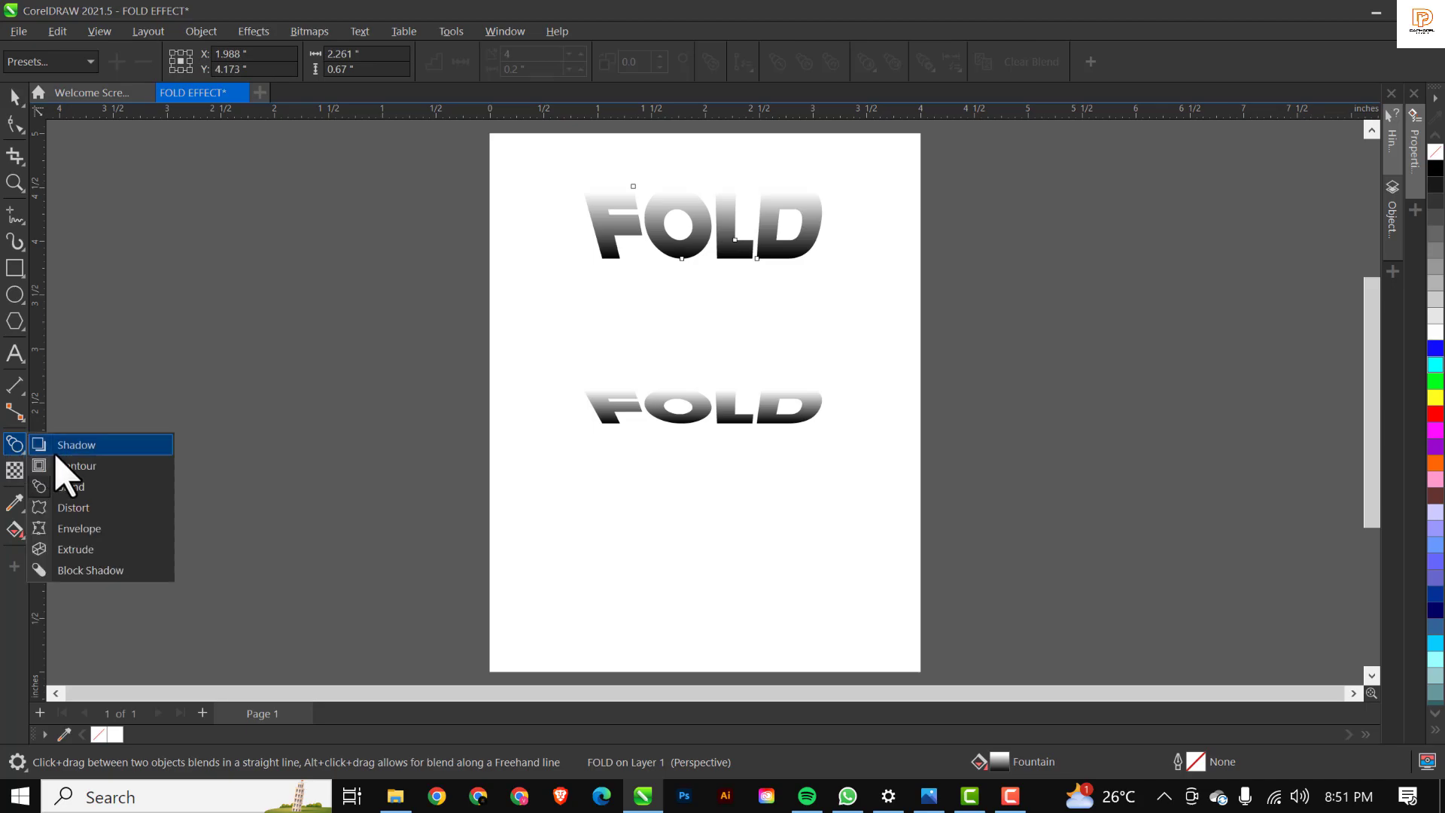
pyautogui.click(99, 491)
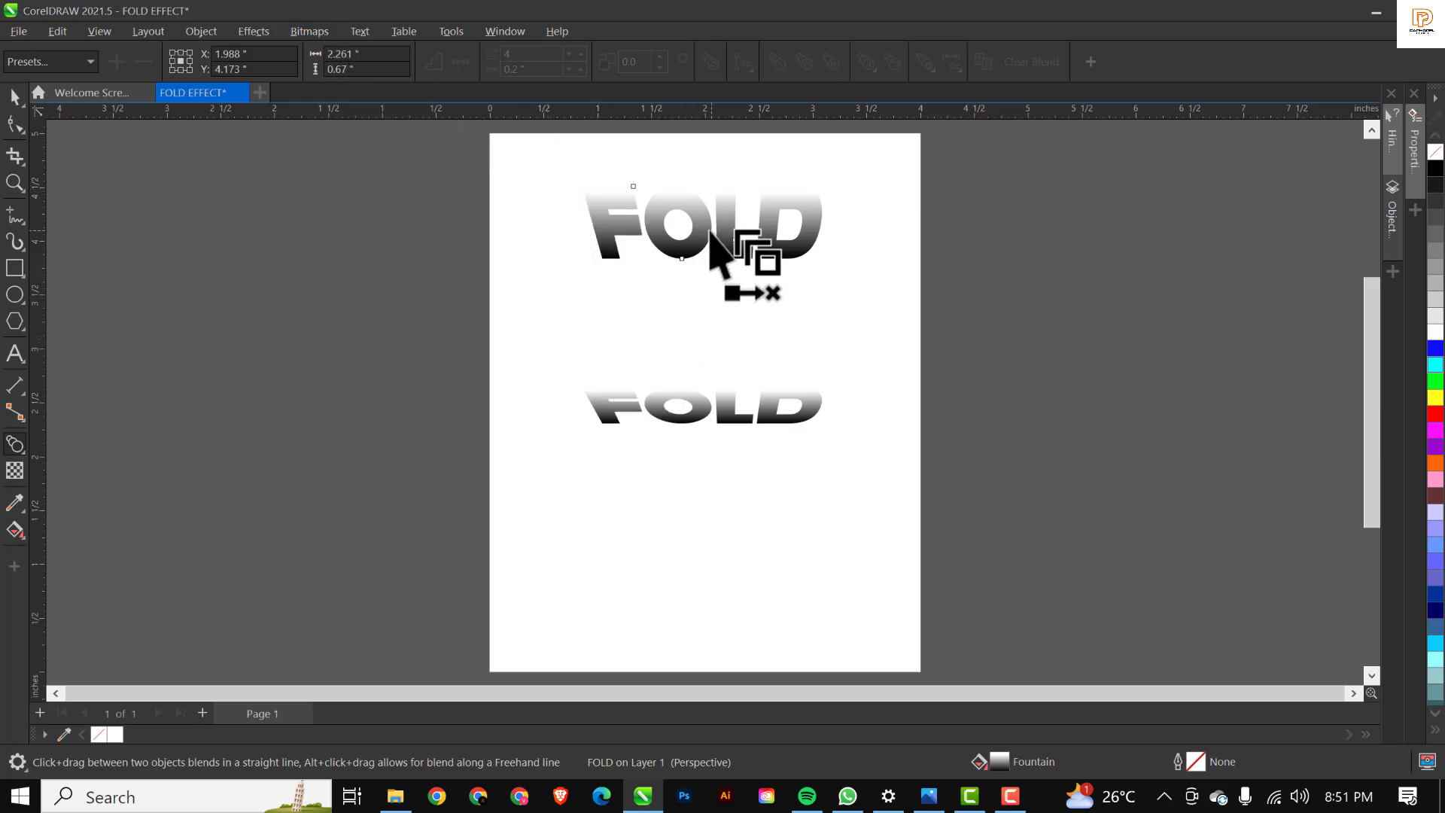
pyautogui.moveTo(707, 234); pyautogui.dragTo(702, 408)
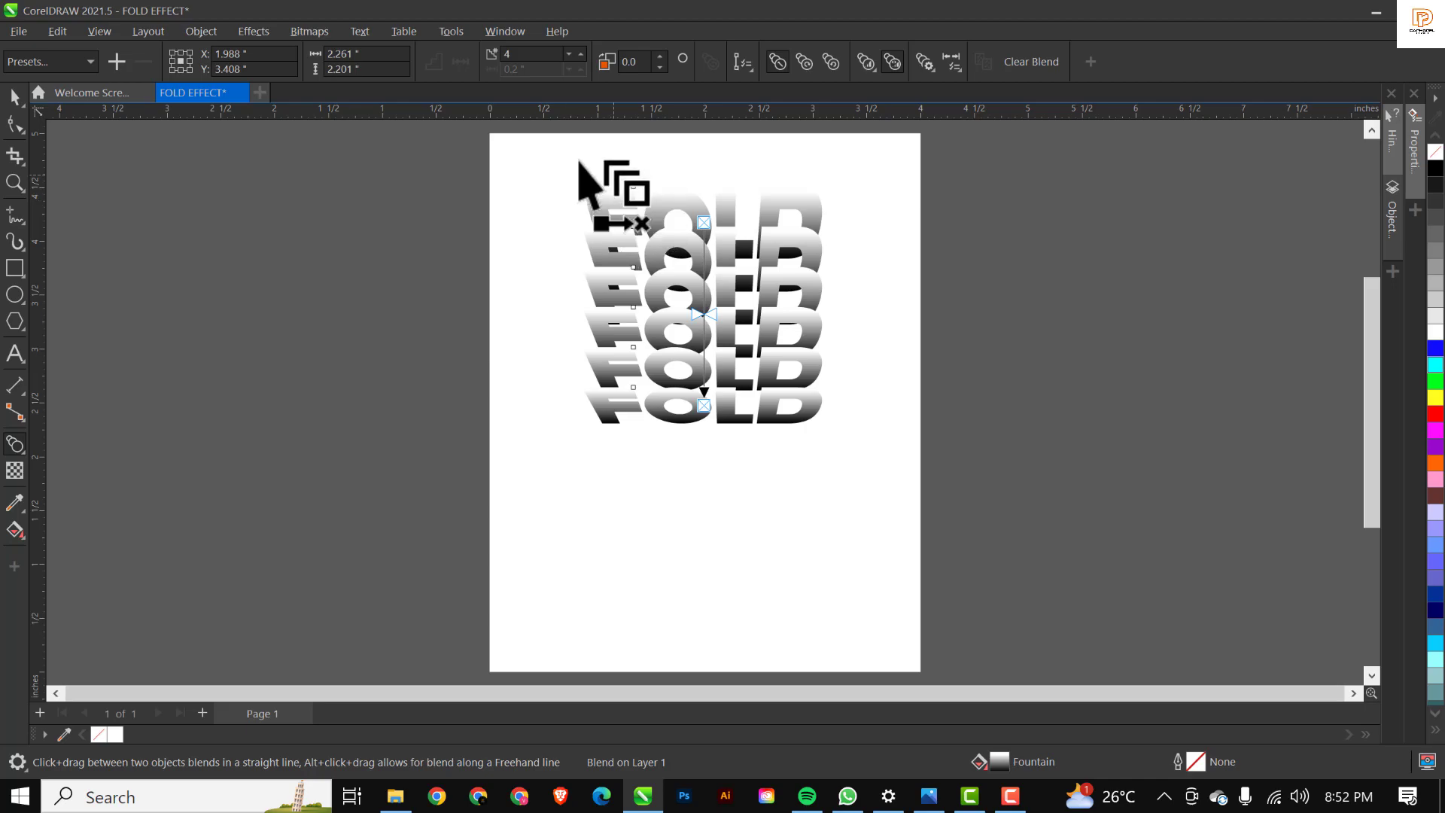
# - Set the blend steps to 20, then back to 4, stacking six FOLD words
pyautogui.doubleClick(527, 55)
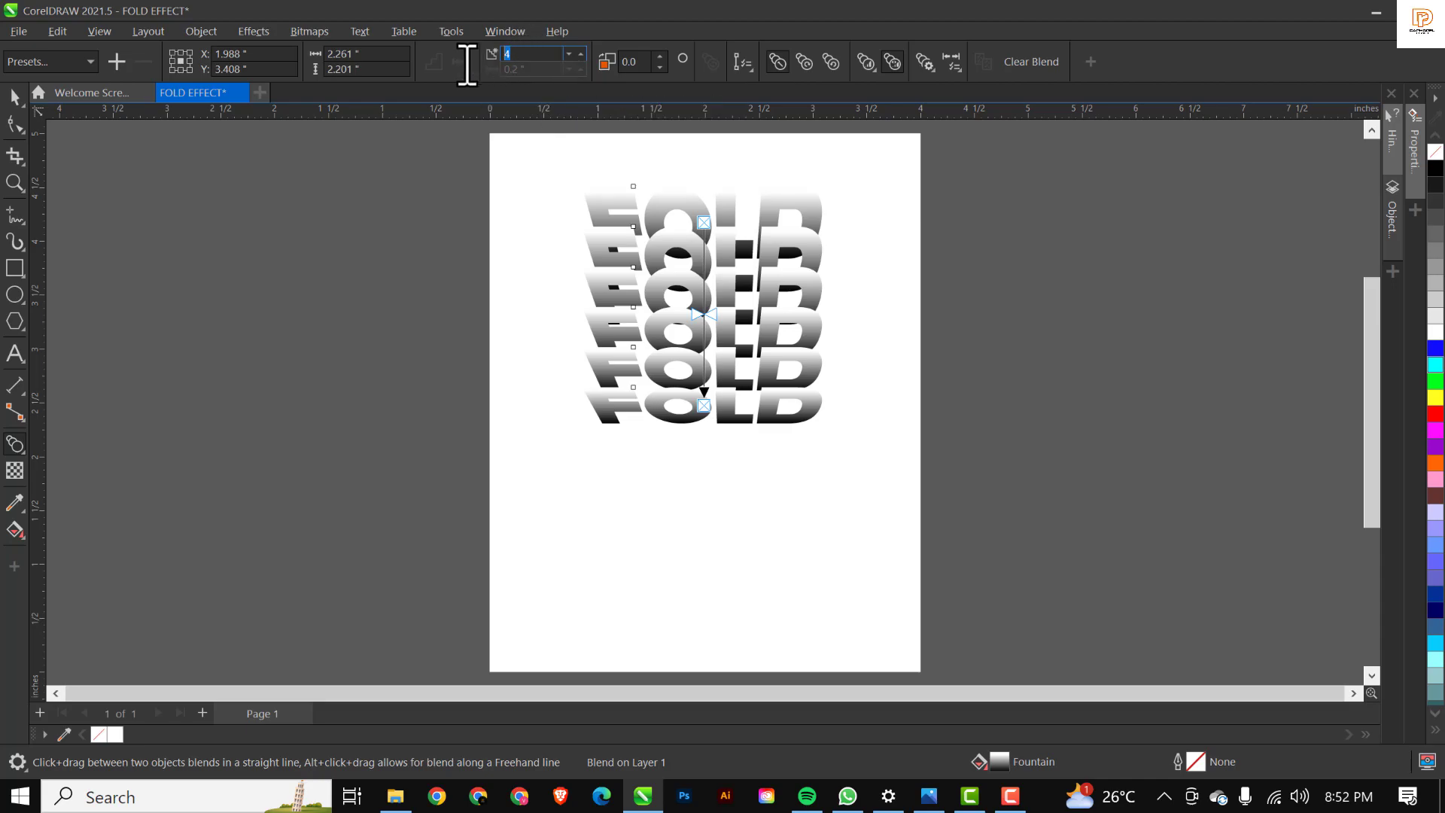
pyautogui.write('20')
pyautogui.press('Return')
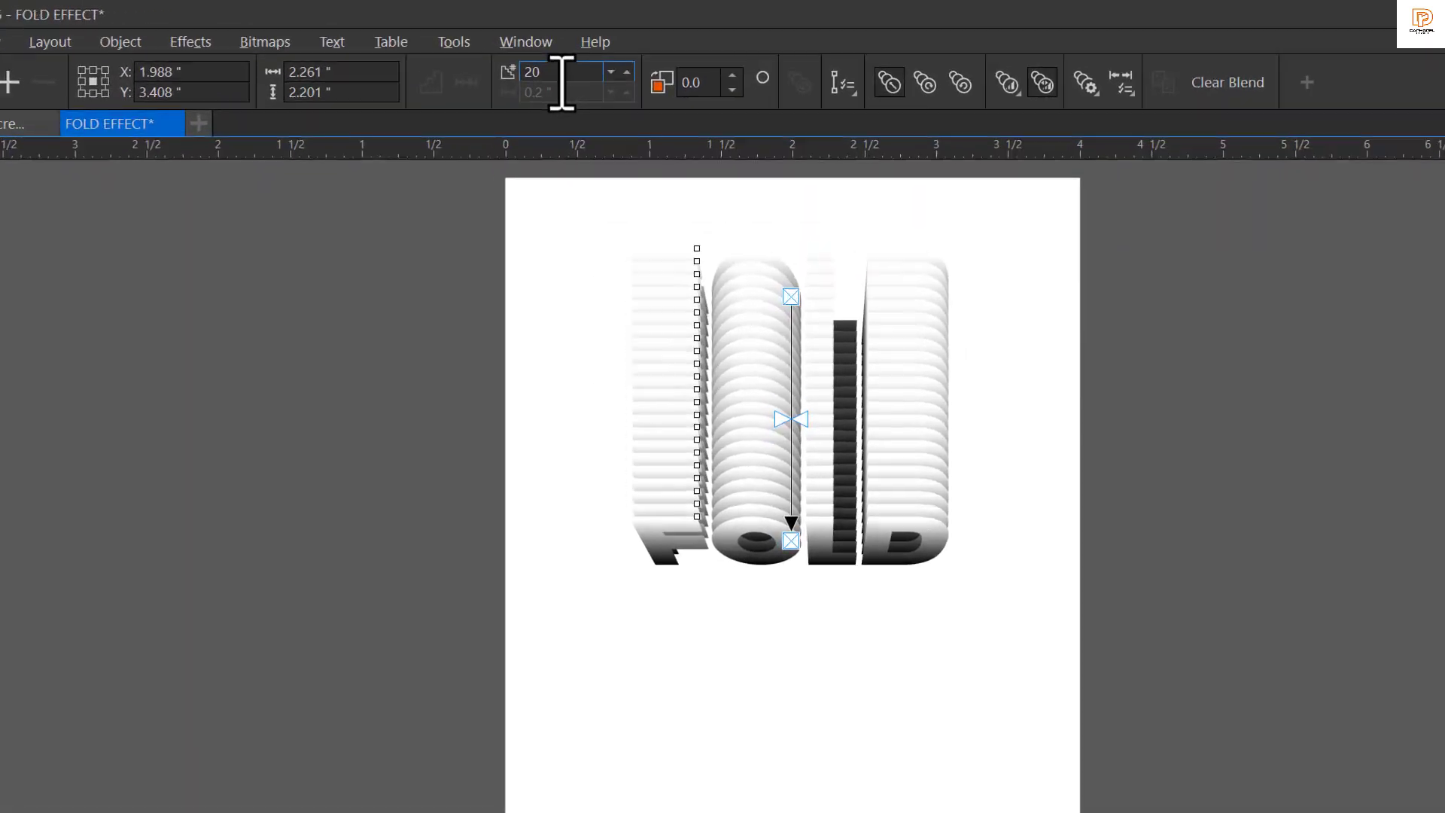
pyautogui.doubleClick(517, 72)
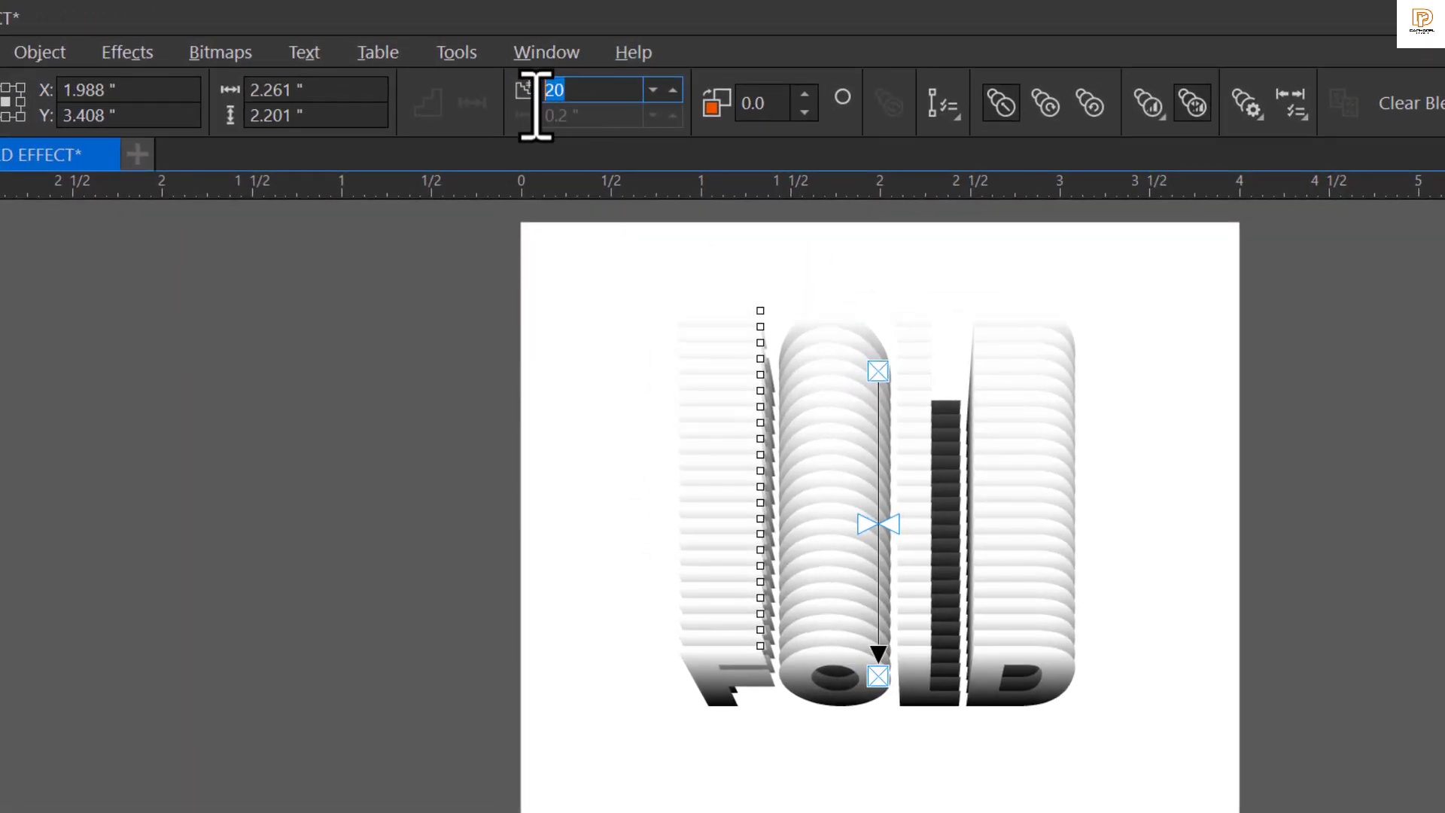
pyautogui.write('4')
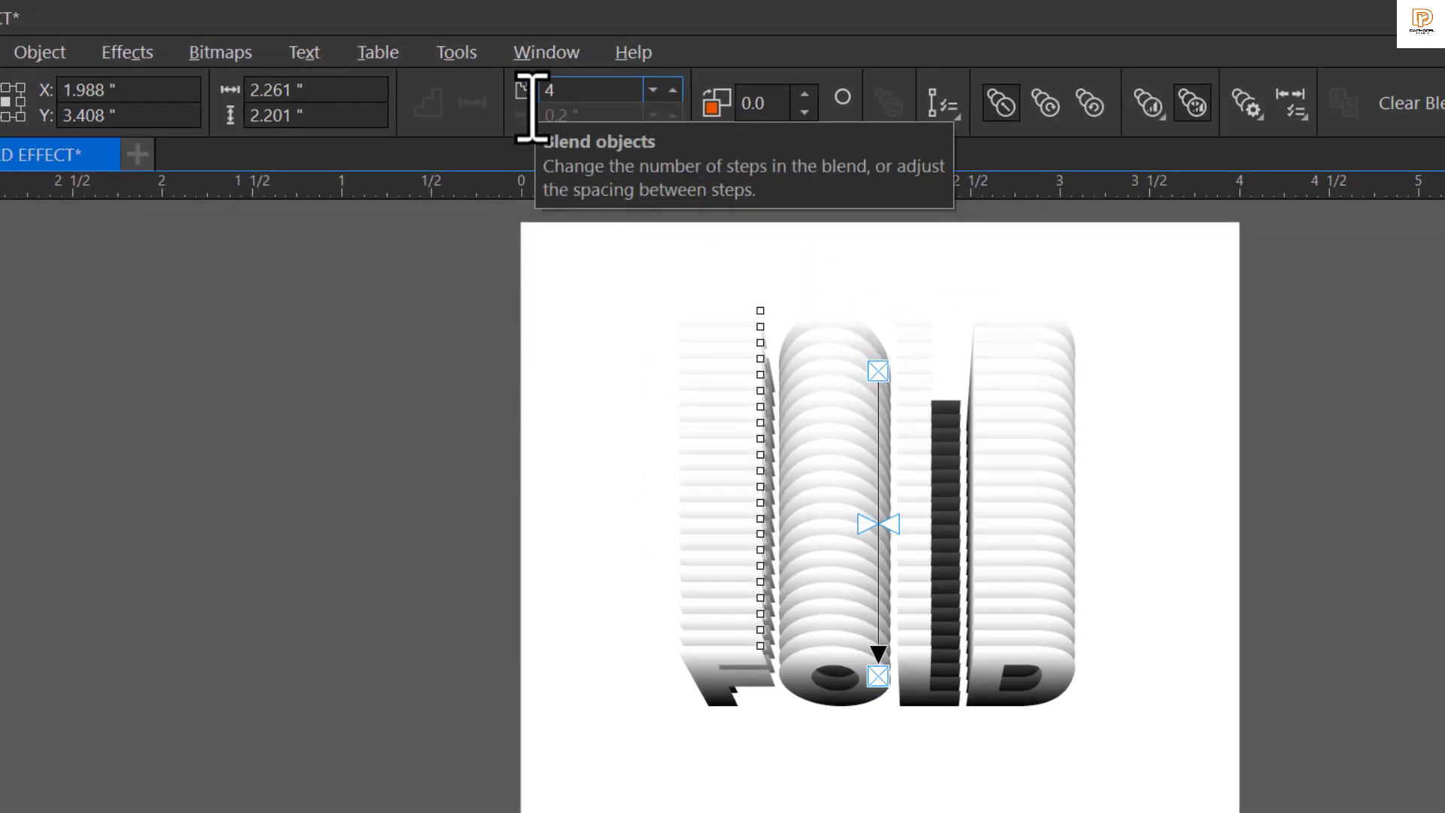
pyautogui.press('Return')
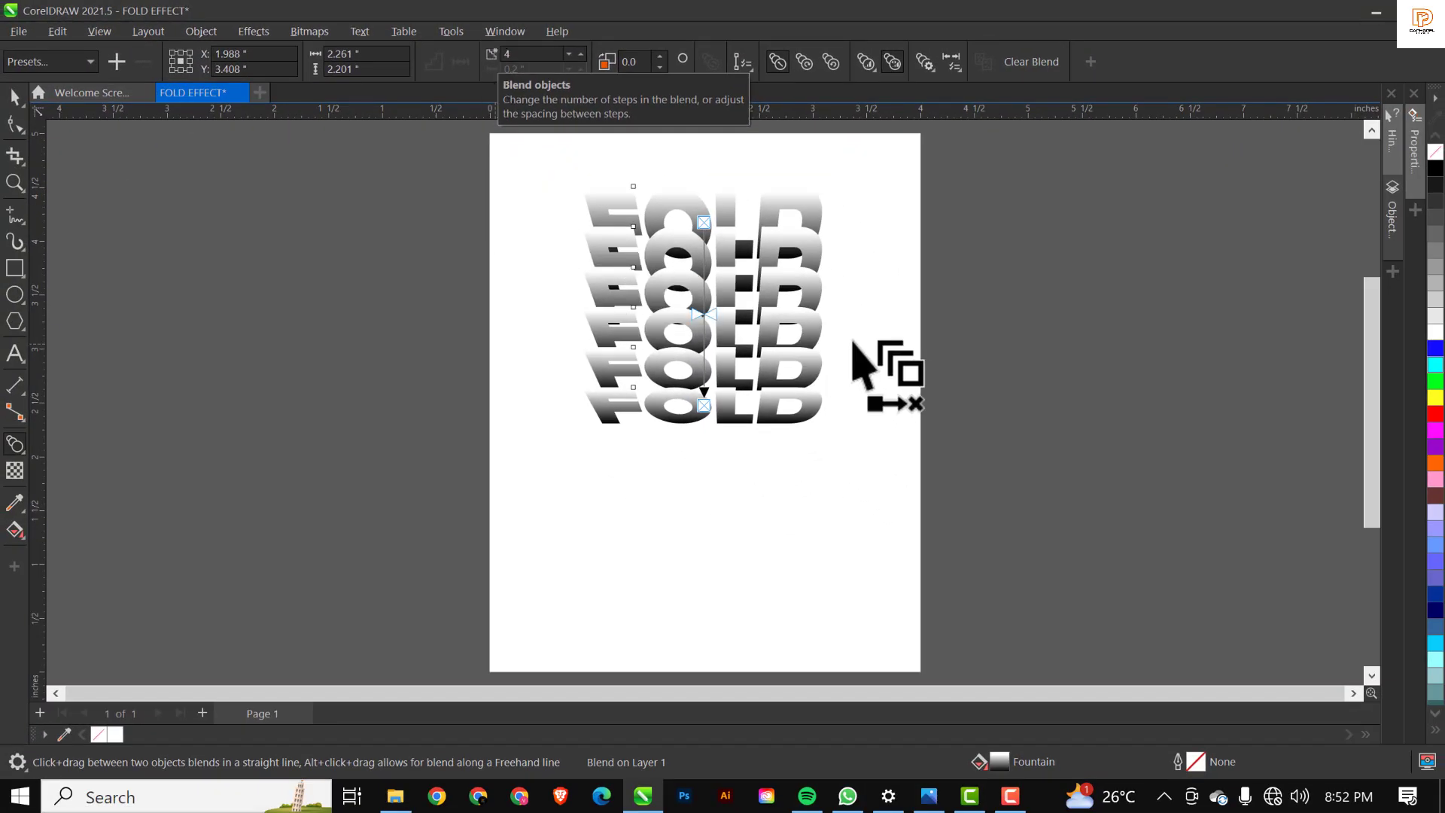
pyautogui.click(13, 98)
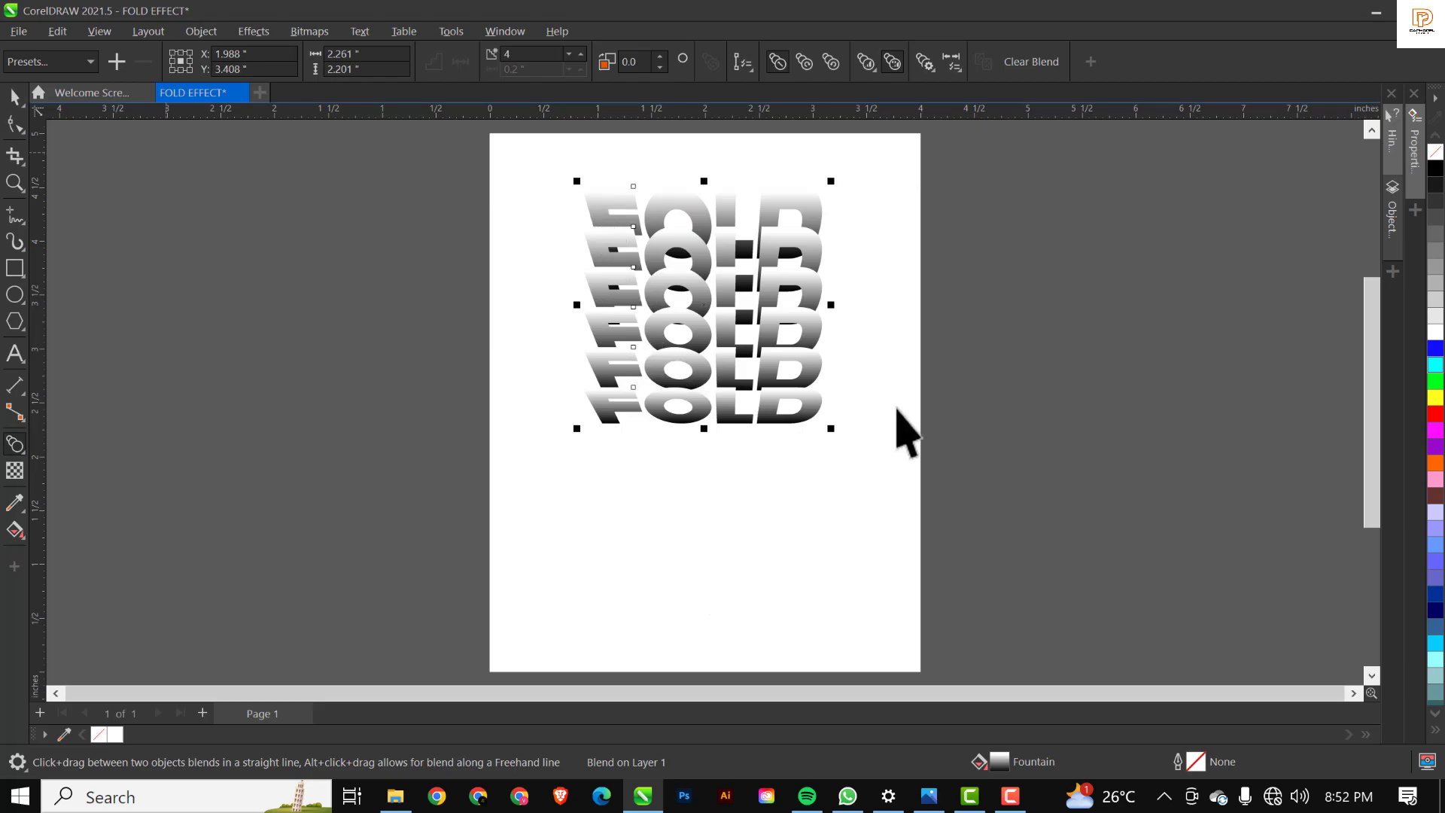
# - Break the FOLD blend apart and ungroup the stack into separate FOLD rows
pyautogui.click(200, 31)
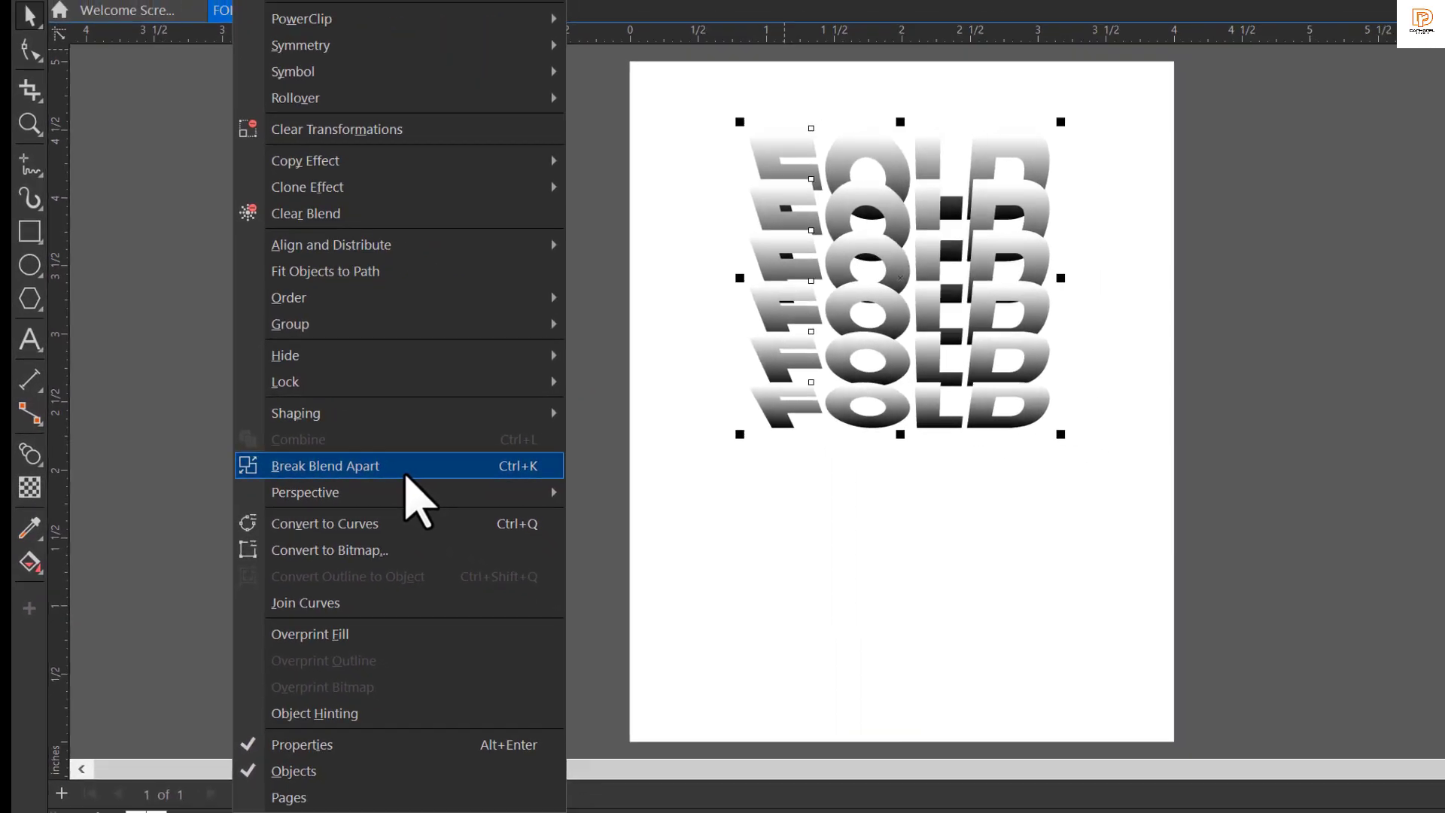
pyautogui.click(433, 474)
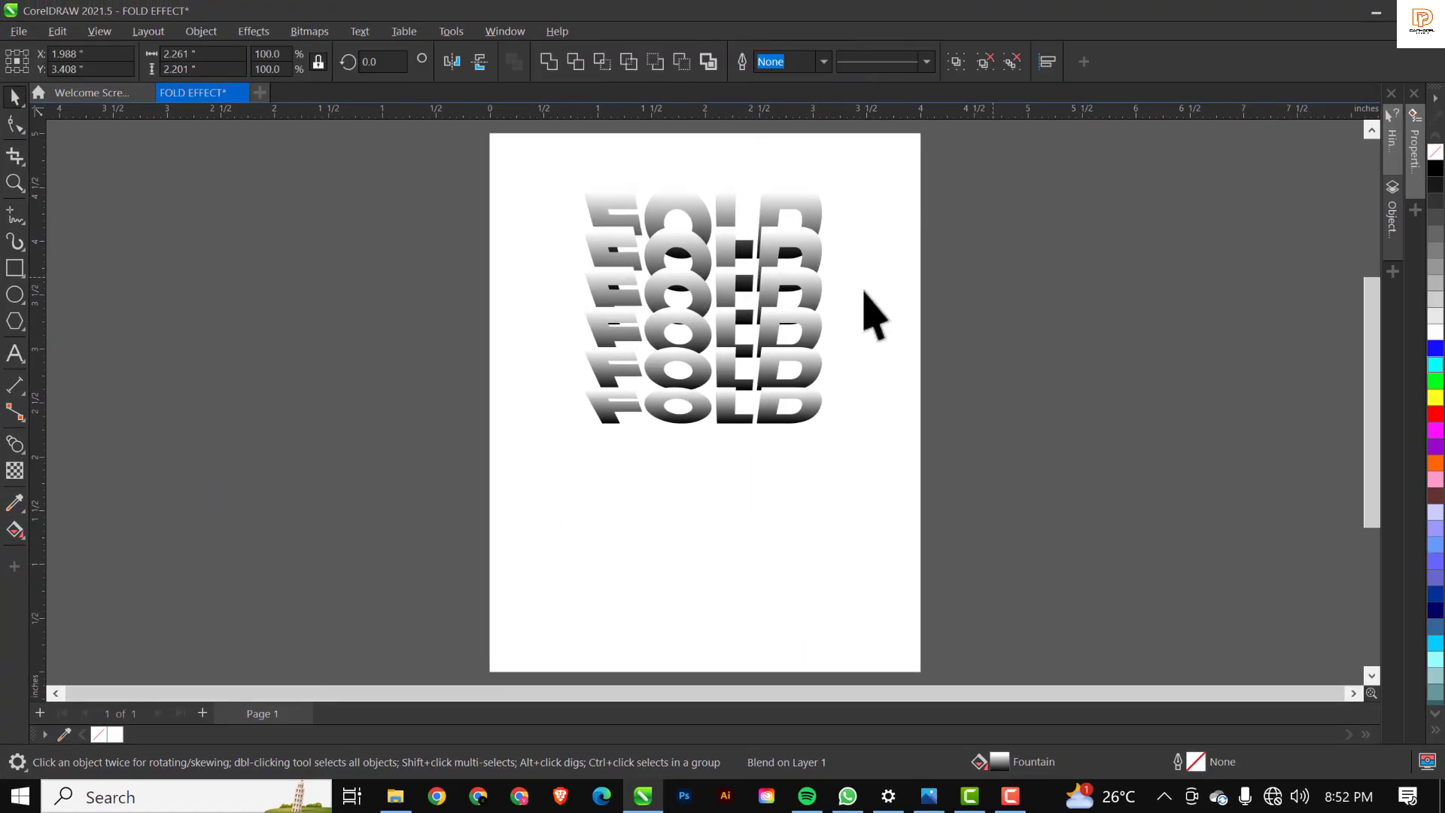
pyautogui.moveTo(687, 211); pyautogui.dragTo(452, 214)
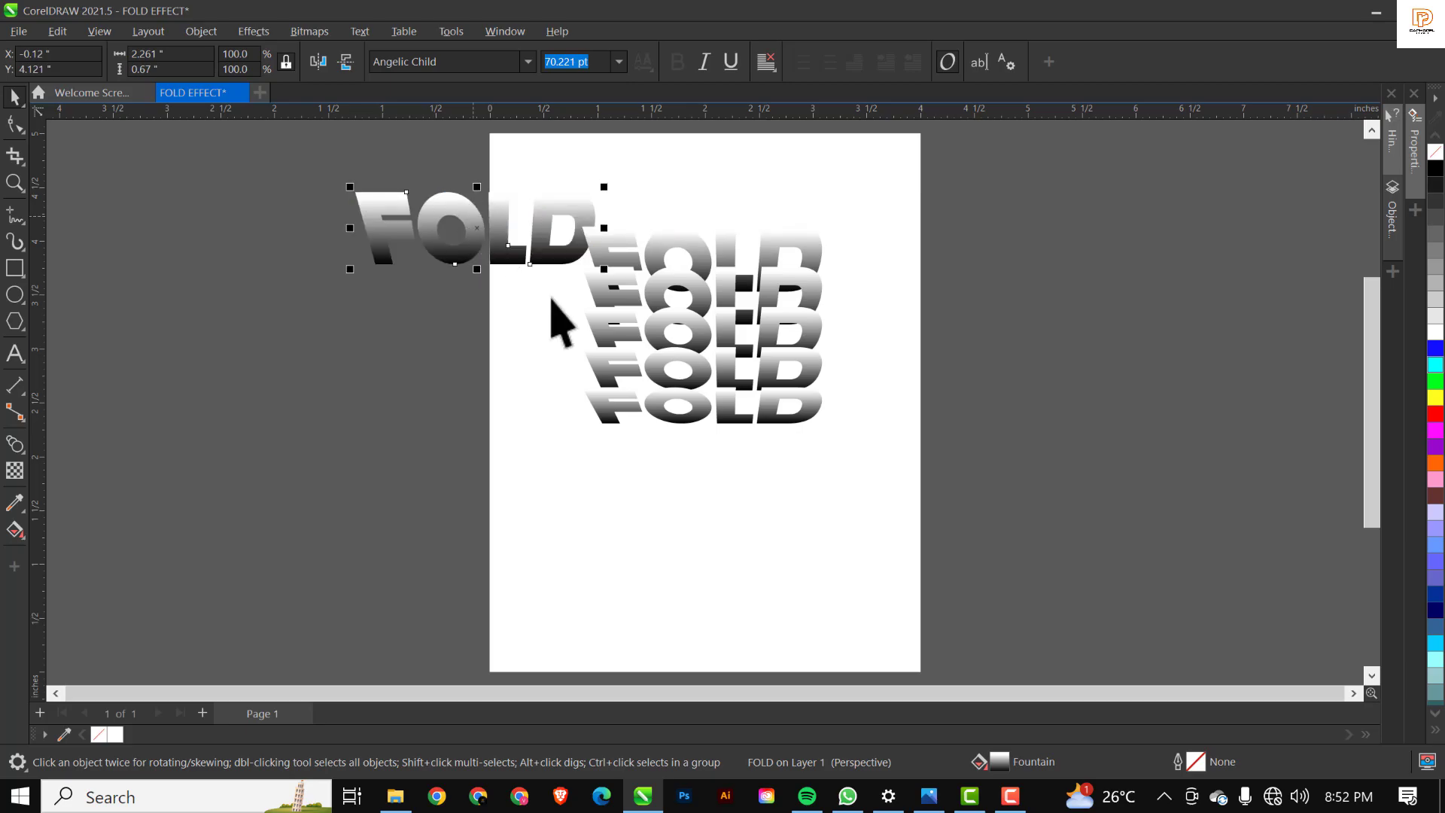
pyautogui.hotkey('ctrl', 'z')
pyautogui.click(681, 421)
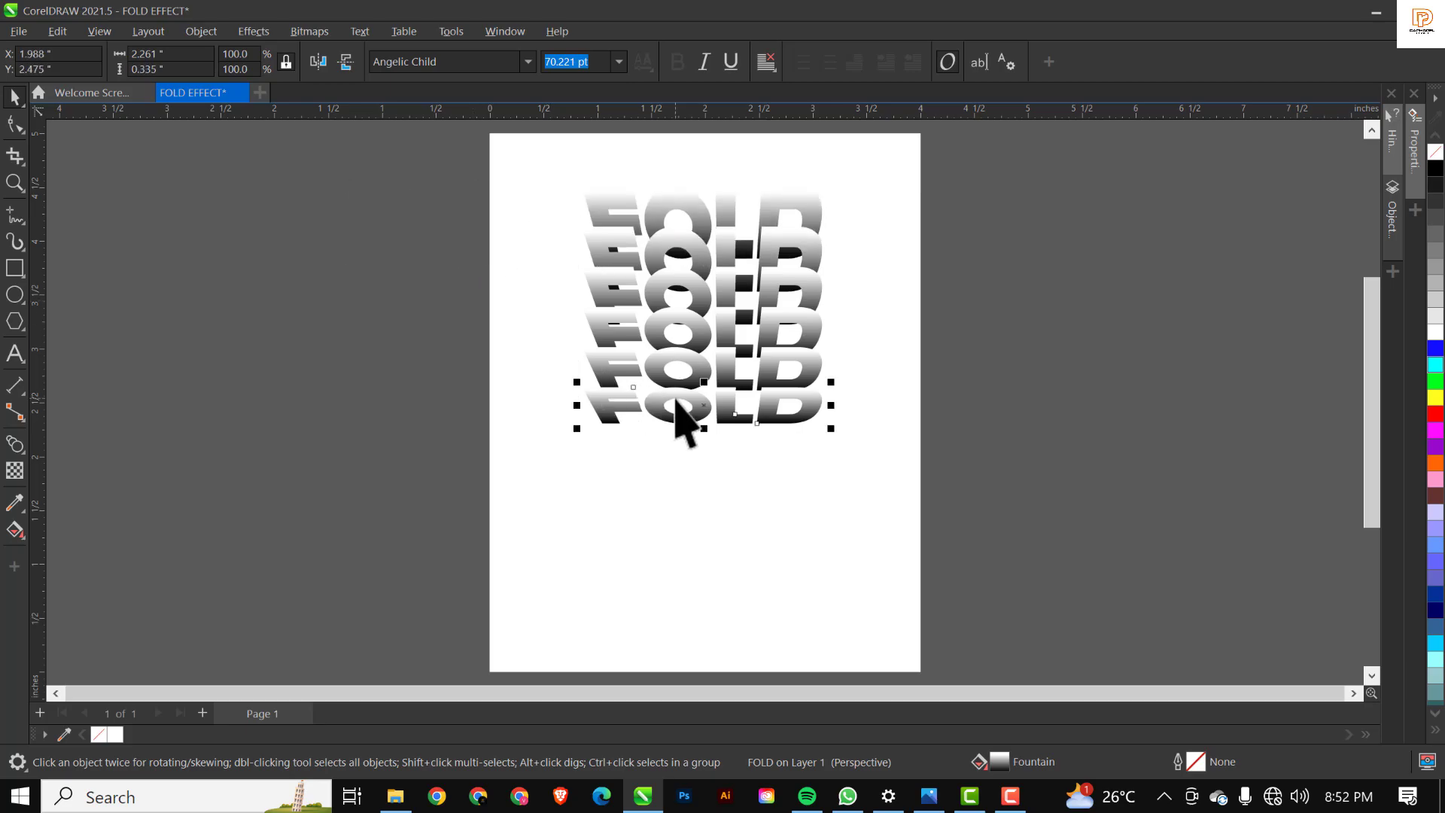
pyautogui.click(684, 331)
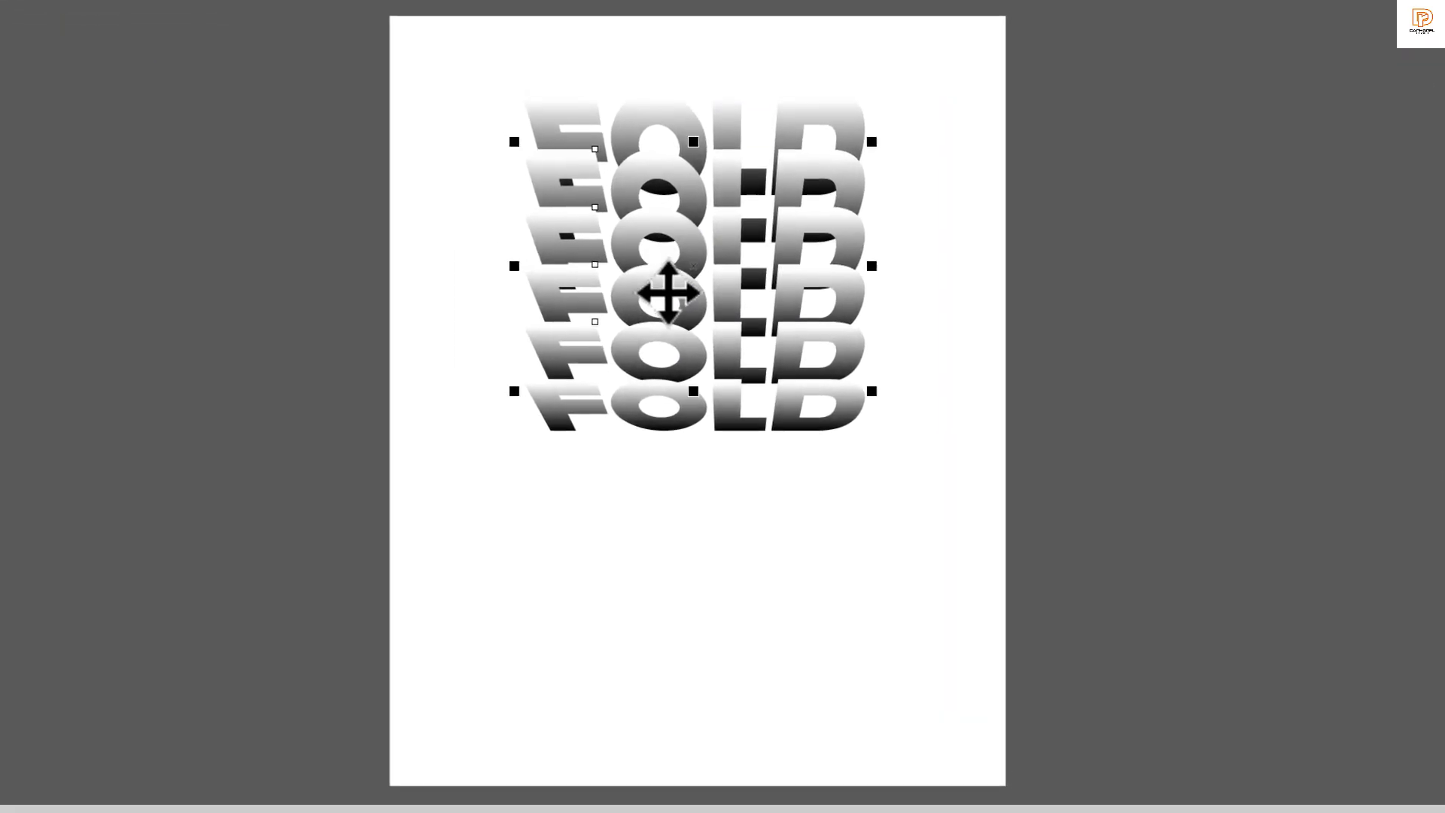
pyautogui.moveTo(669, 293); pyautogui.dragTo(139, 236)
pyautogui.hotkey('ctrl', 'z')
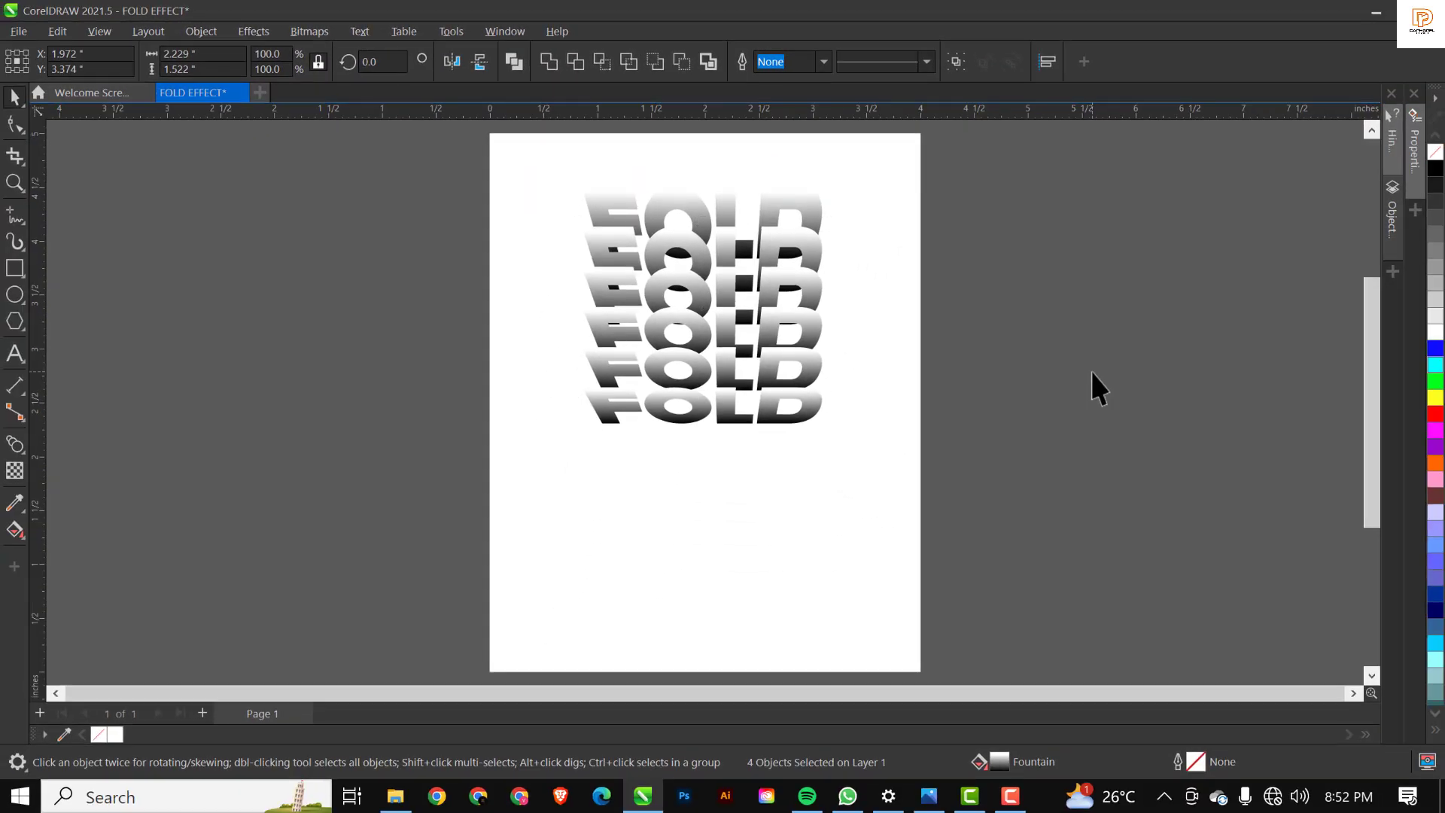
pyautogui.click(1091, 376)
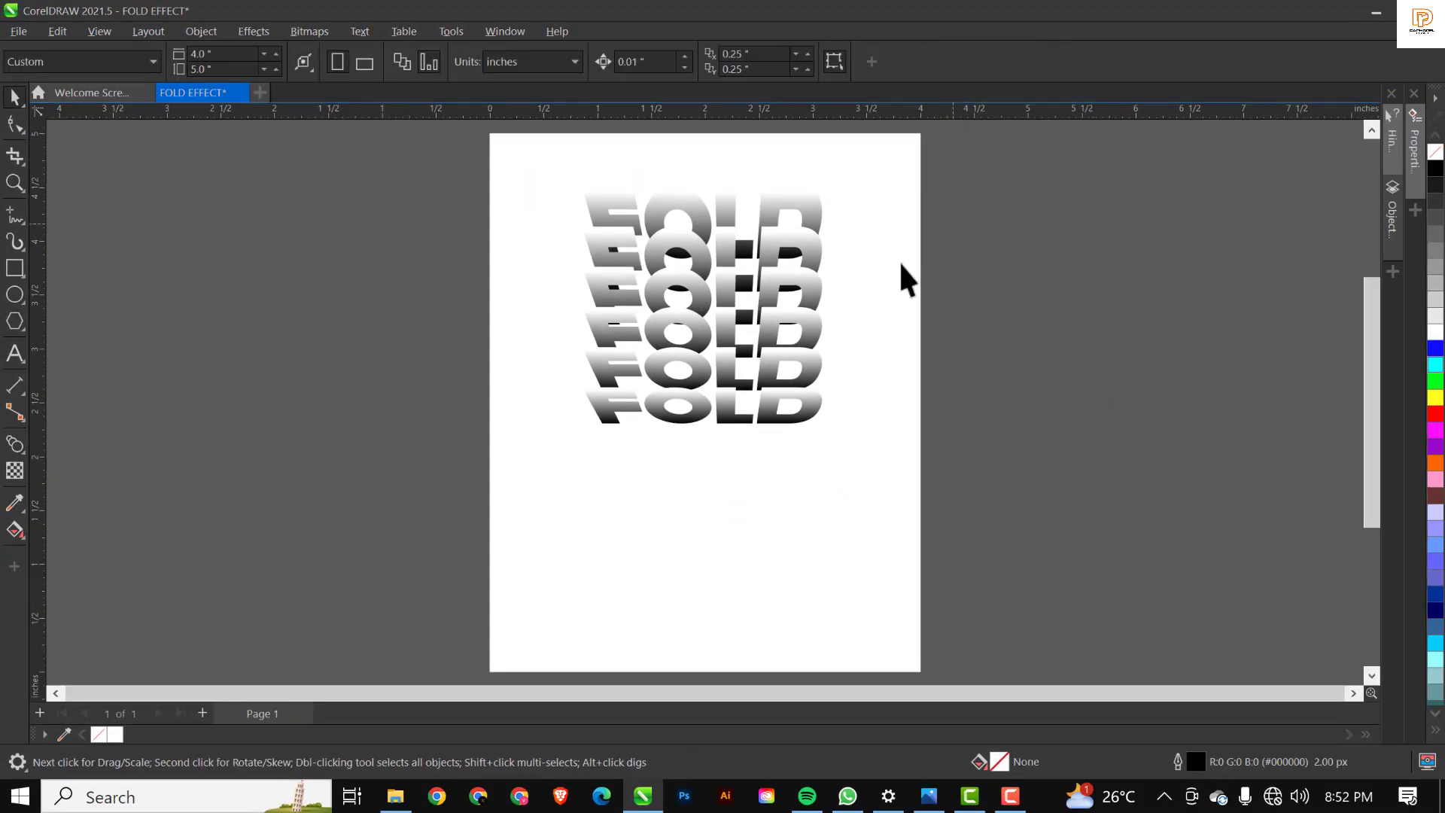
pyautogui.click(698, 298)
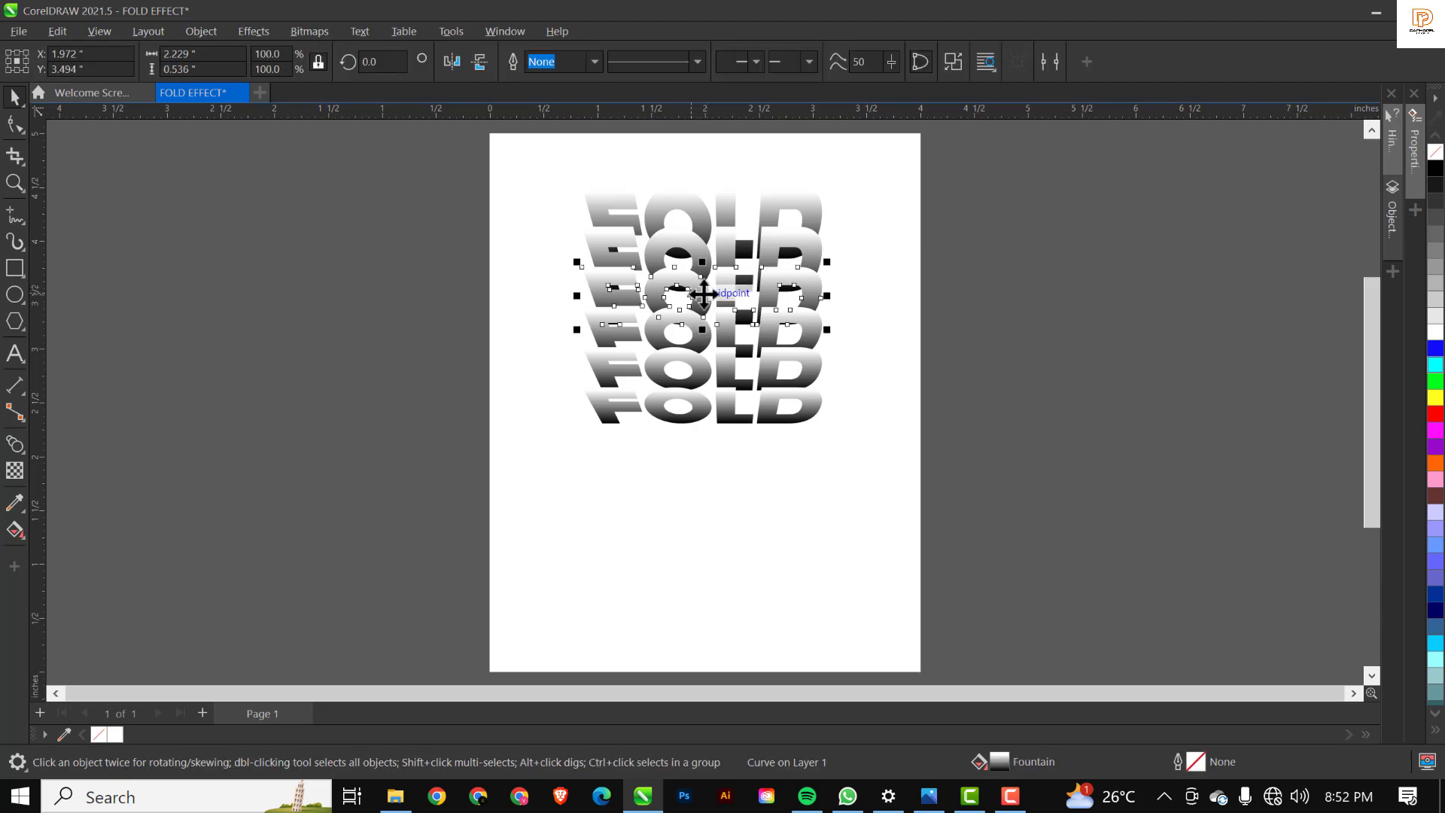
pyautogui.moveTo(698, 298); pyautogui.dragTo(487, 269)
pyautogui.hotkey('ctrl', 'z')
# - Marquee-select all six FOLD rows and group them with Ctrl+G
pyautogui.moveTo(460, 185); pyautogui.dragTo(924, 493)
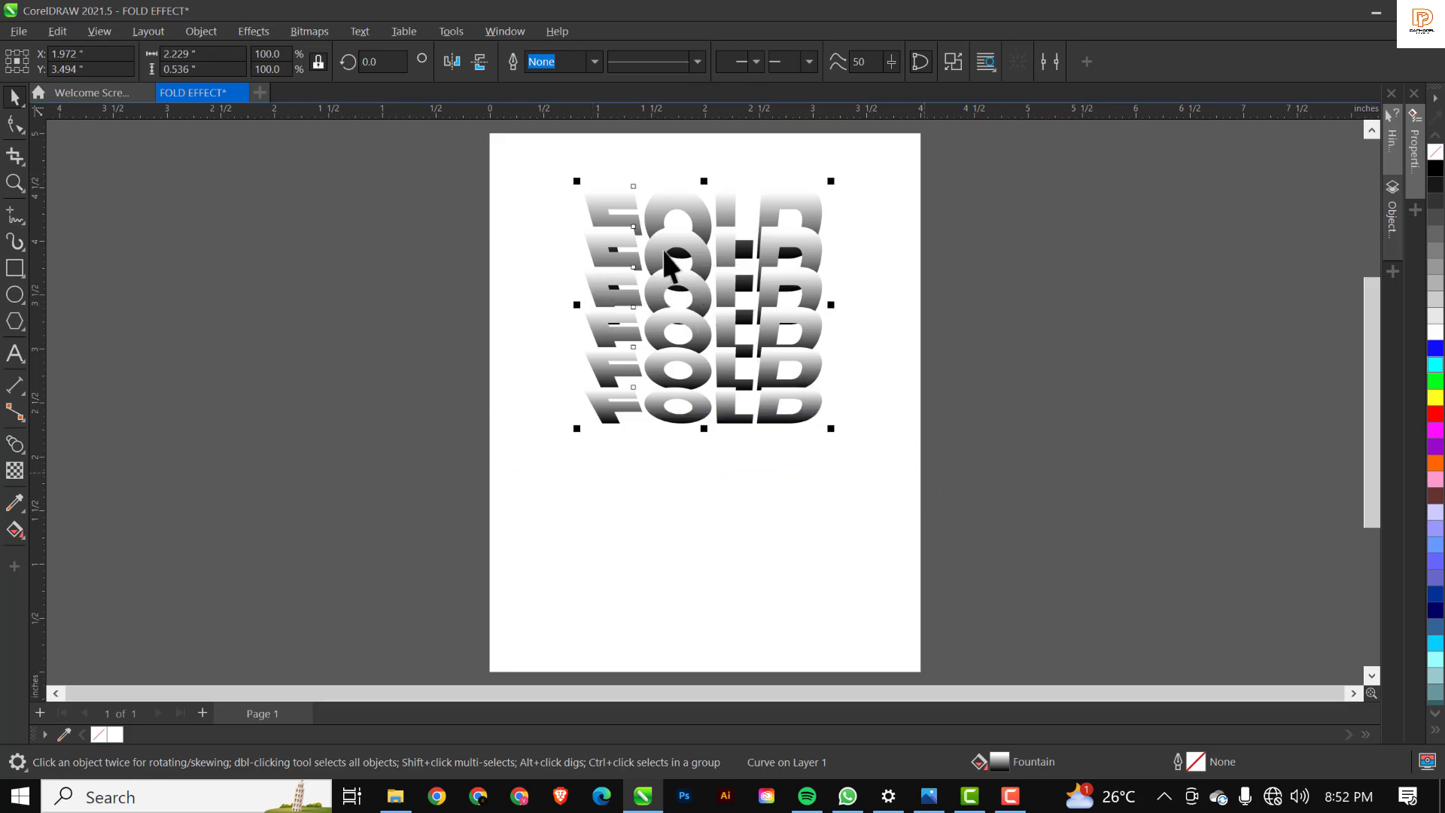
pyautogui.click(327, 181)
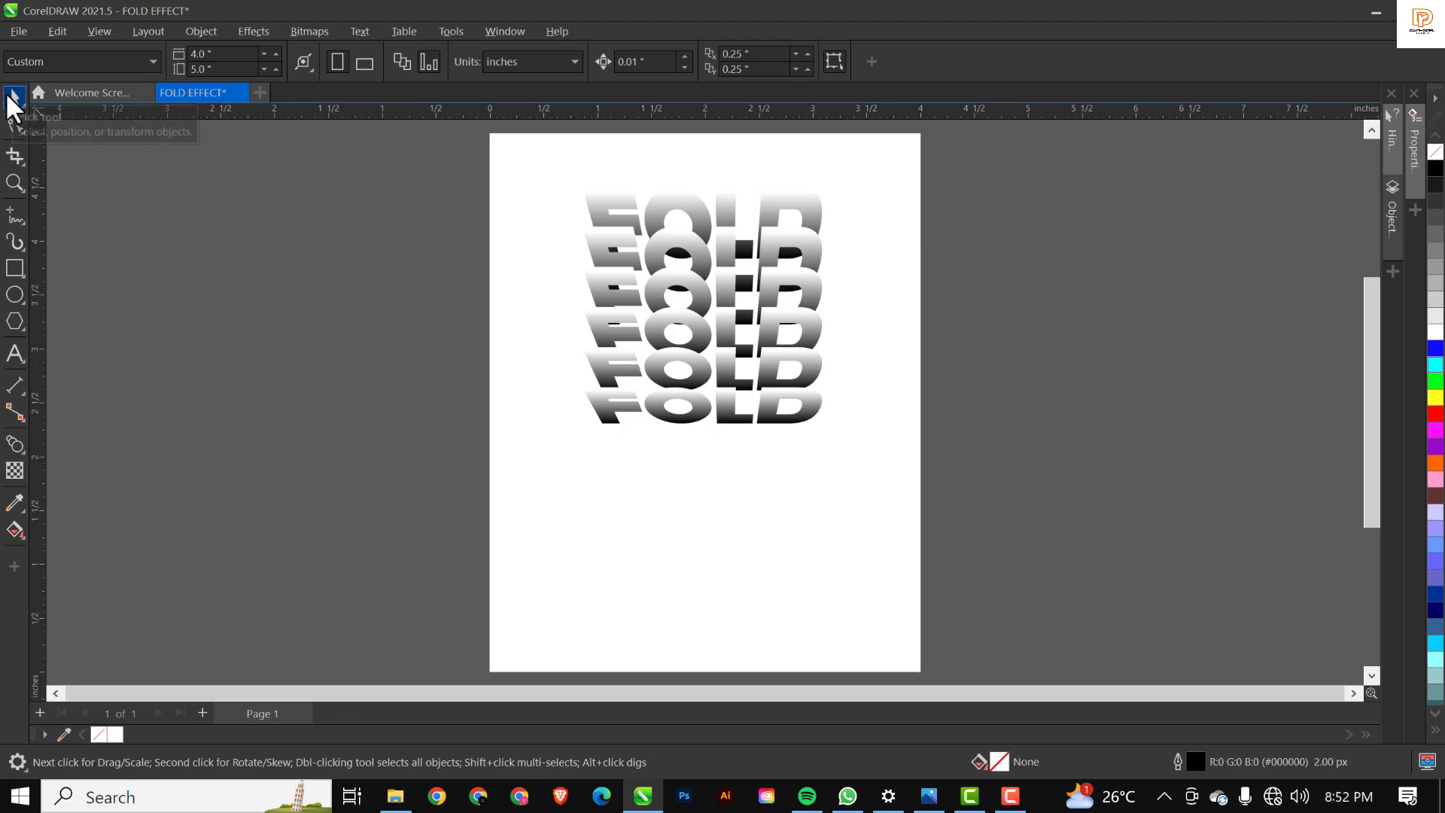
pyautogui.moveTo(435, 175); pyautogui.dragTo(844, 434)
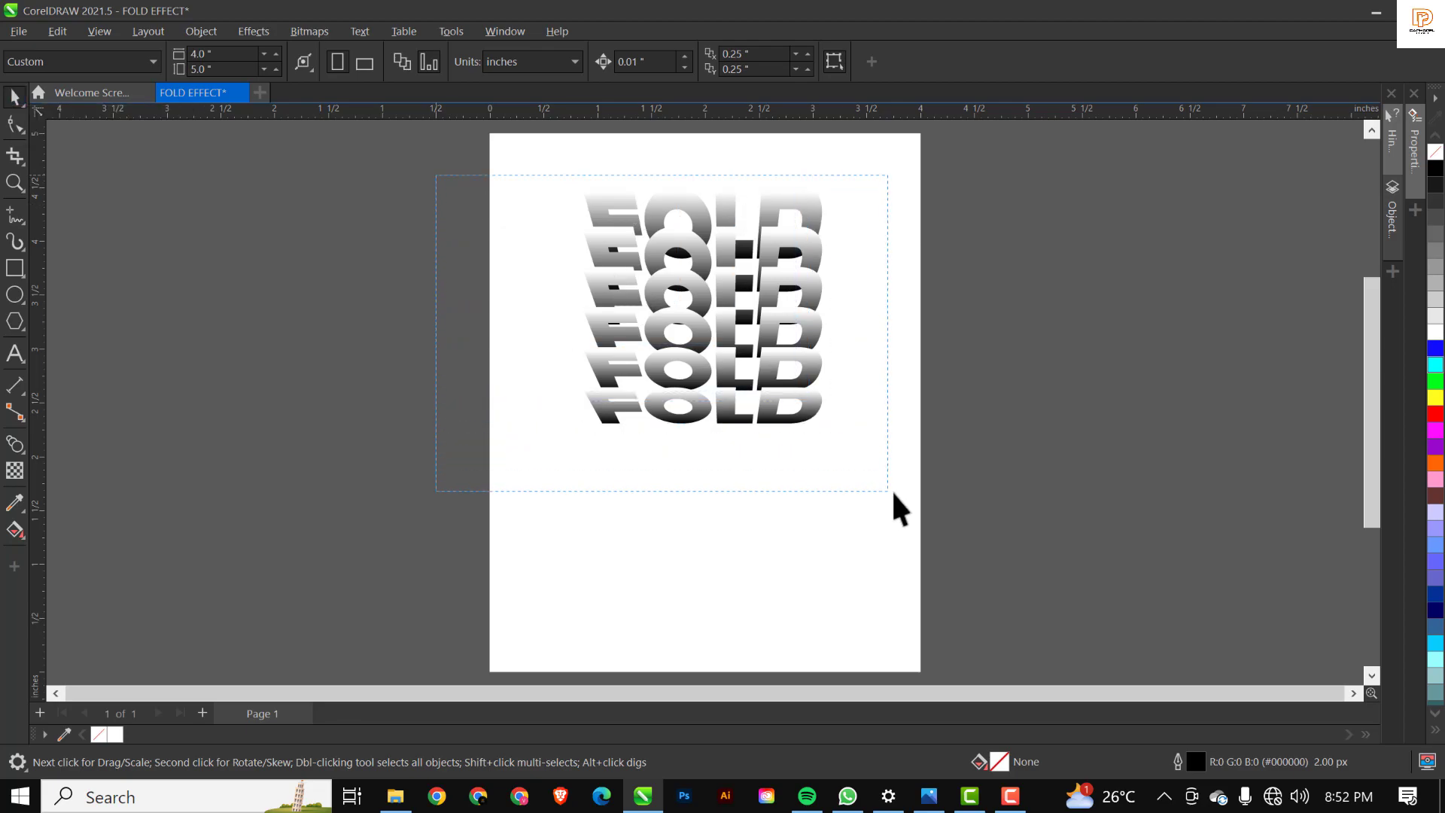
pyautogui.moveTo(903, 494); pyautogui.dragTo(903, 493)
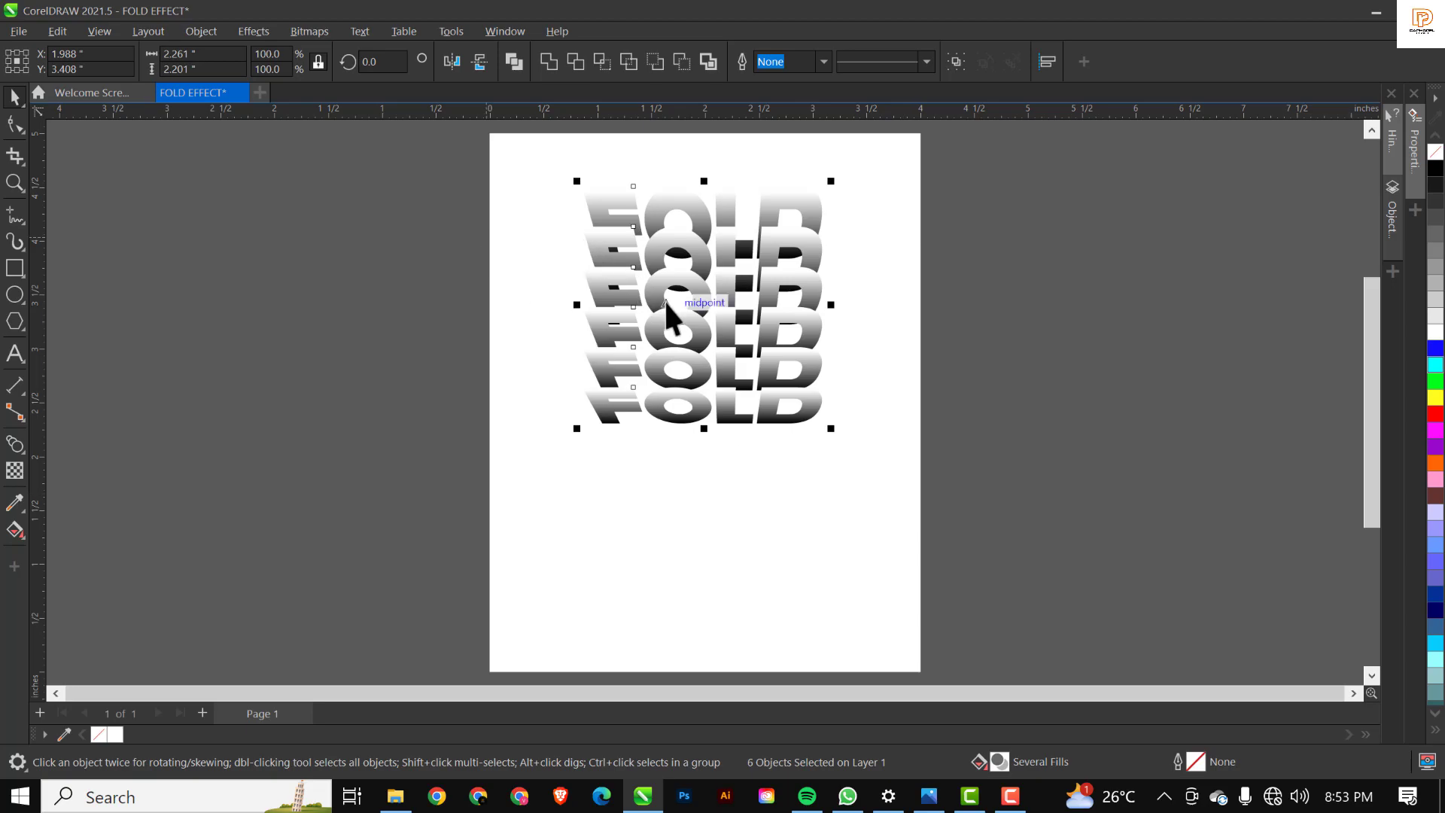
pyautogui.hotkey('ctrl', 'g')
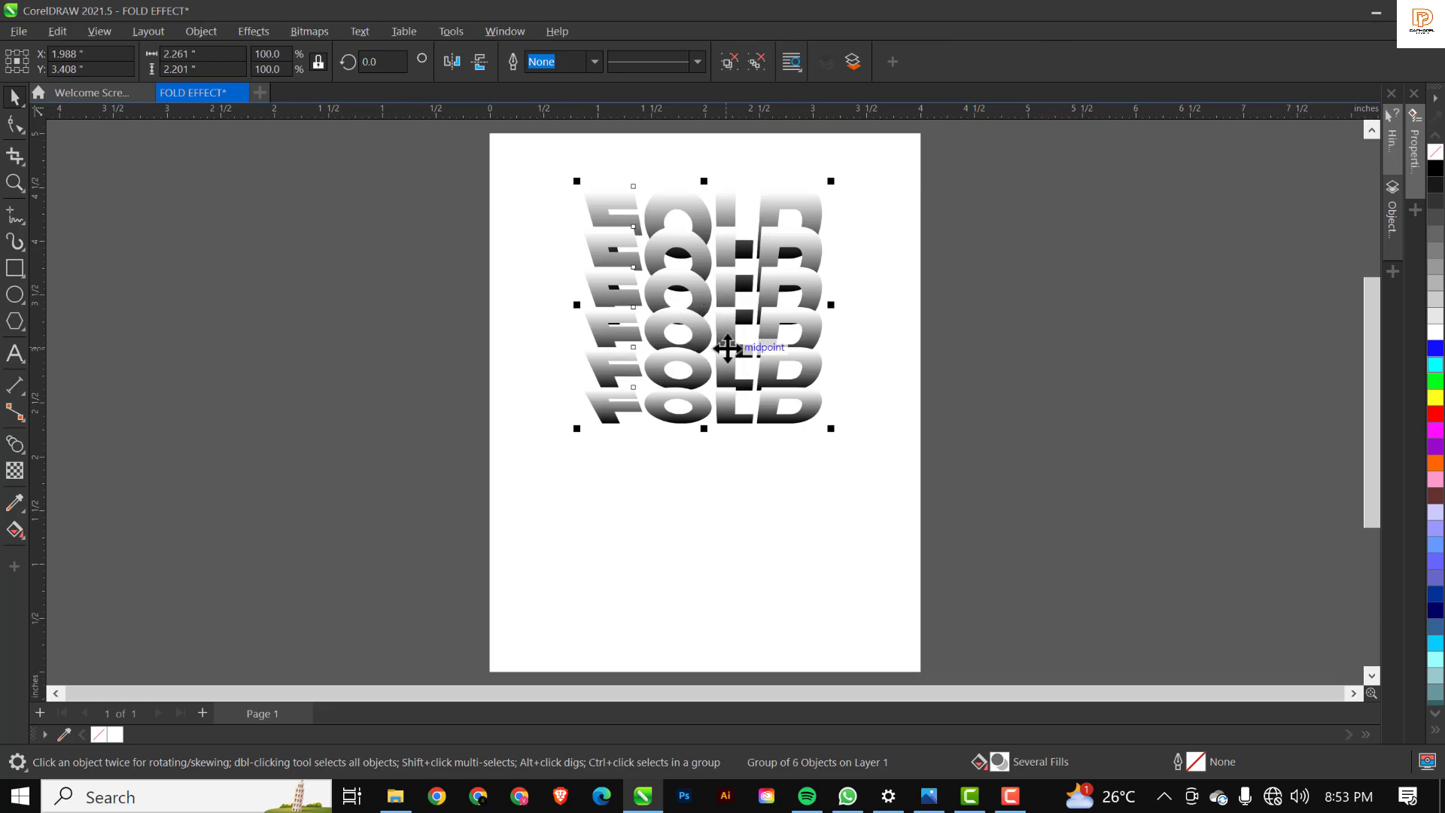
# - Mirror the duplicated FOLD group vertically and line it up directly beneath the original stack
pyautogui.moveTo(728, 295); pyautogui.dragTo(1021, 300)
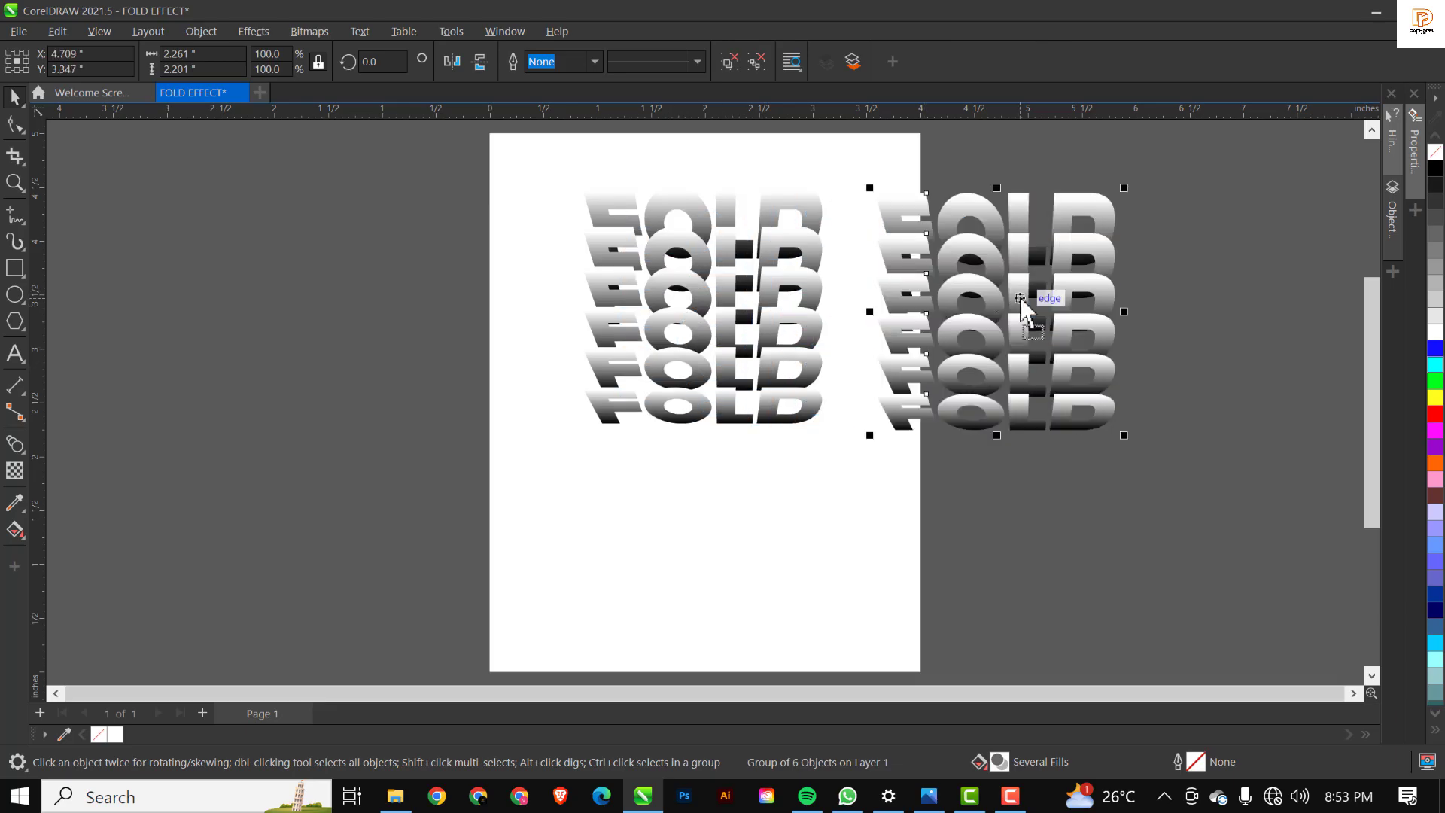
pyautogui.hotkey('ctrl', 'z')
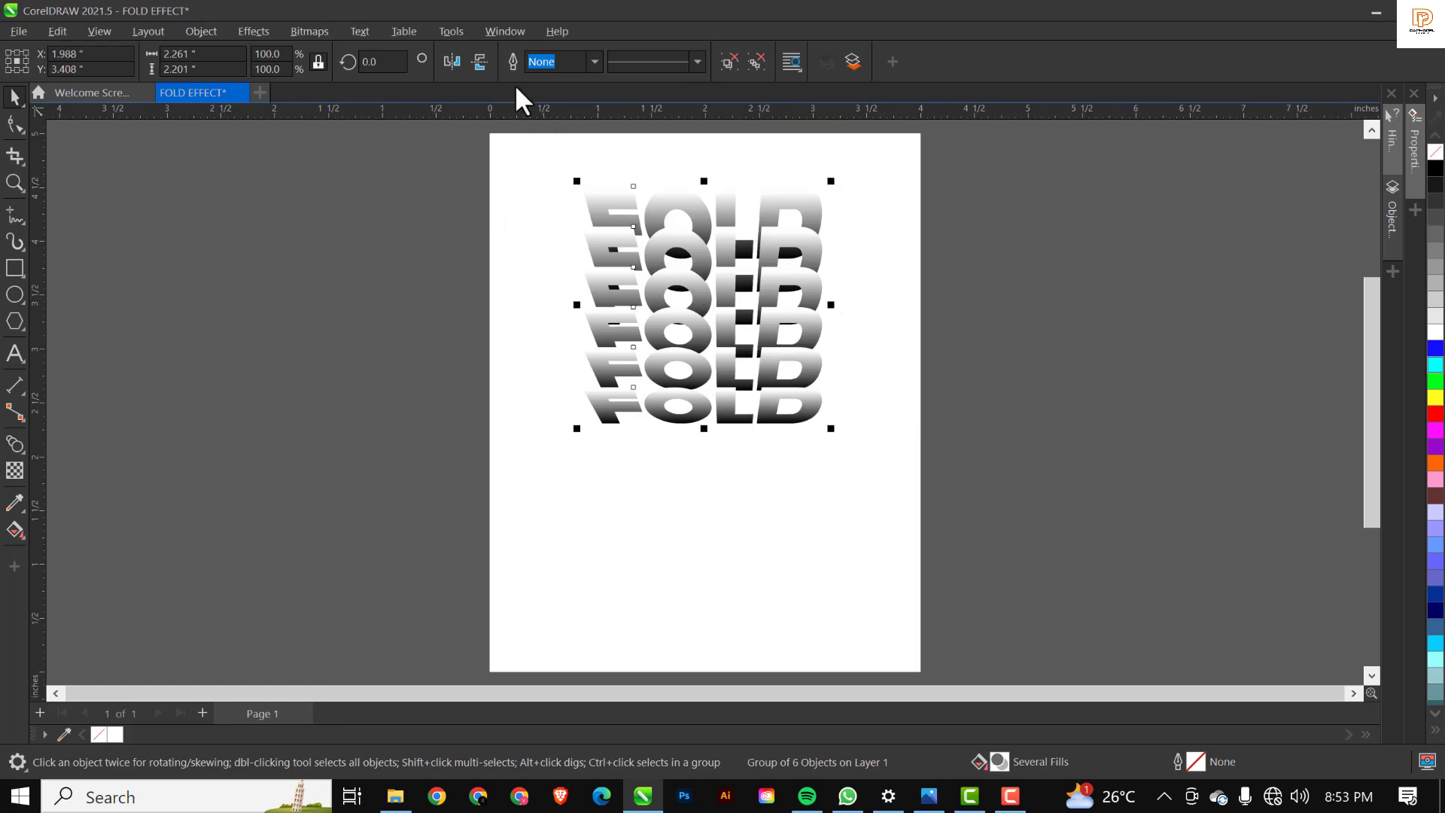
pyautogui.click(479, 62)
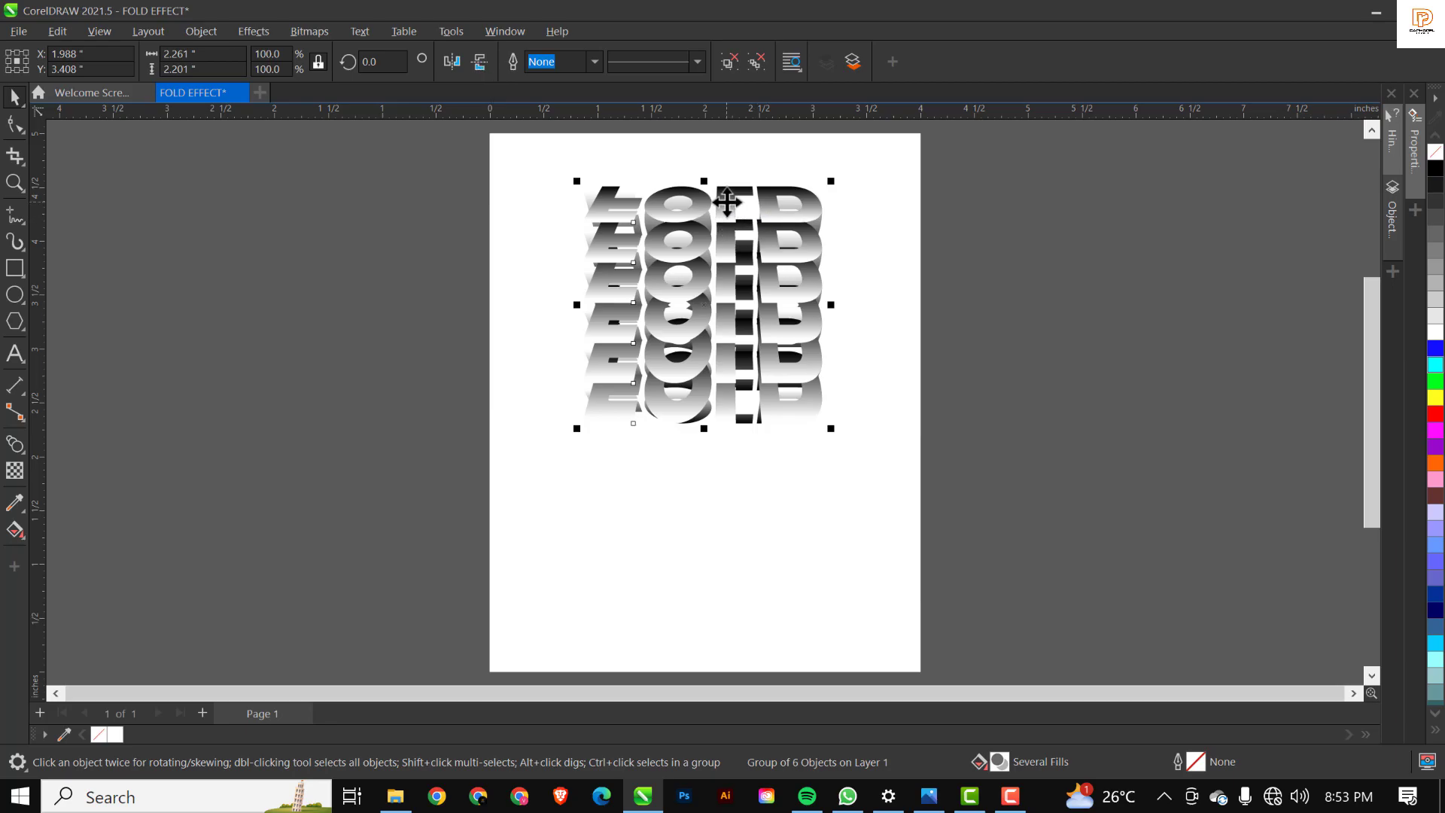
pyautogui.moveTo(726, 201); pyautogui.dragTo(710, 463)
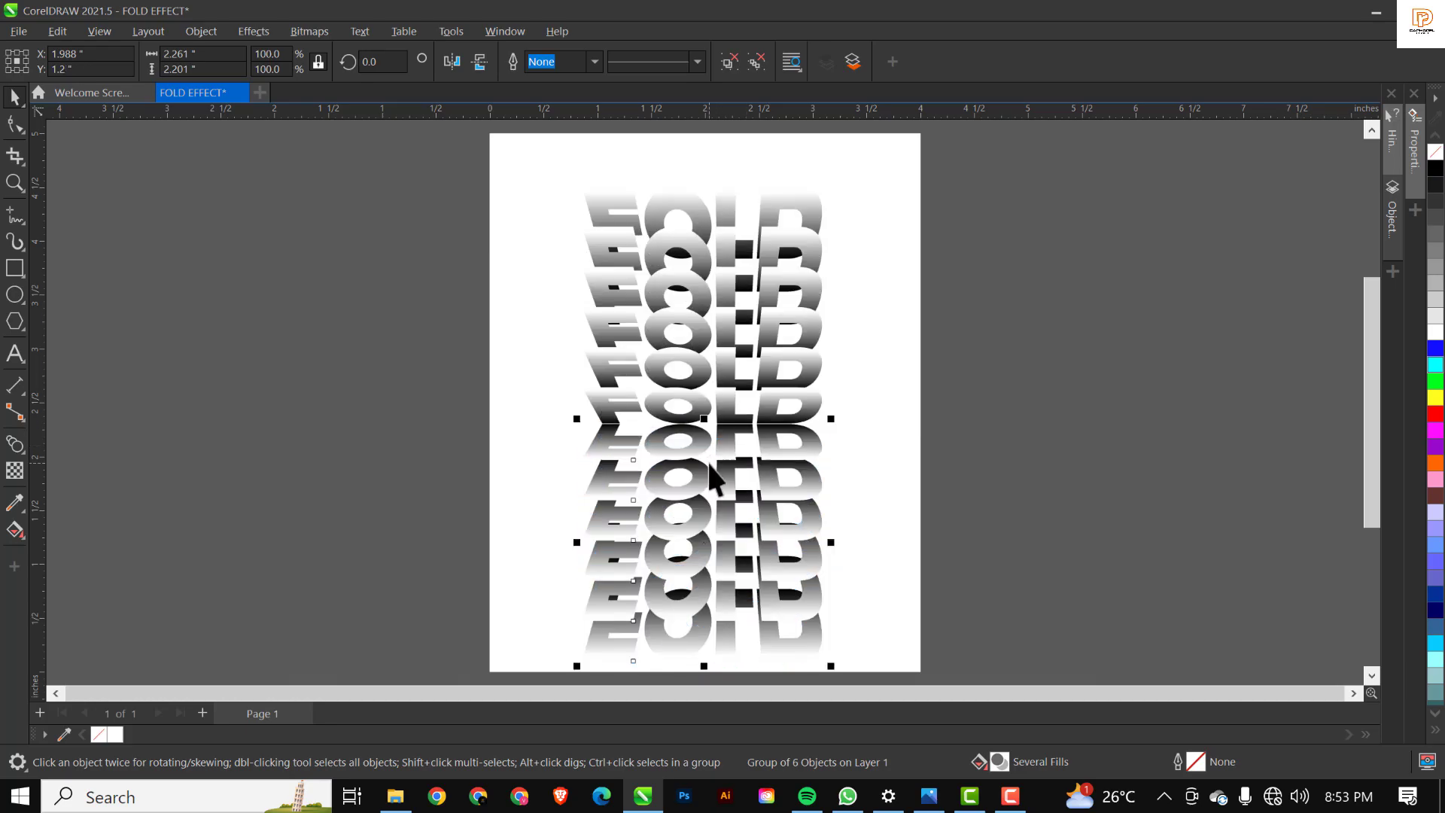
pyautogui.scroll(5, 706, 459)
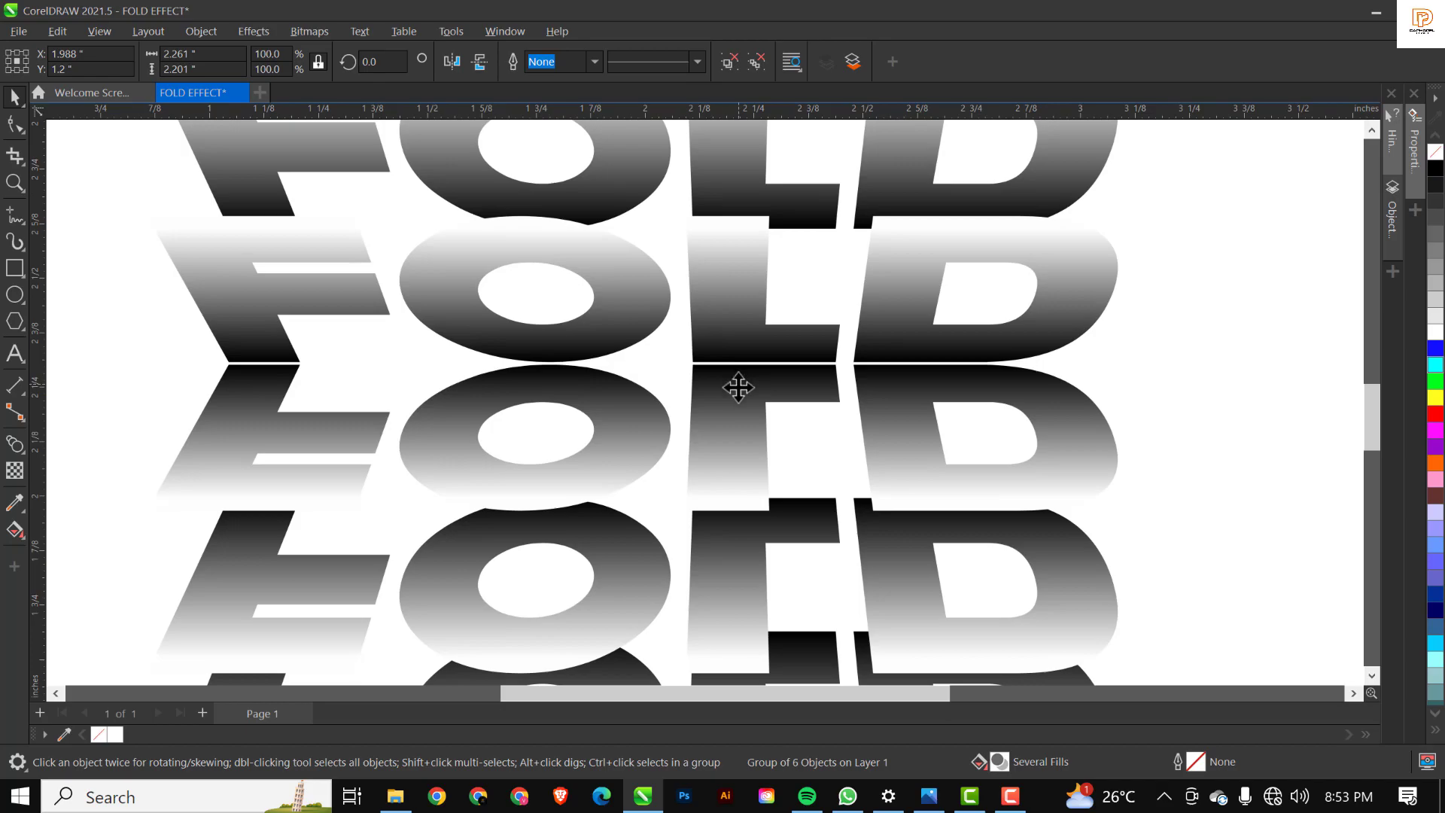
pyautogui.moveTo(736, 386); pyautogui.dragTo(738, 389)
pyautogui.scroll(-6, 737, 388)
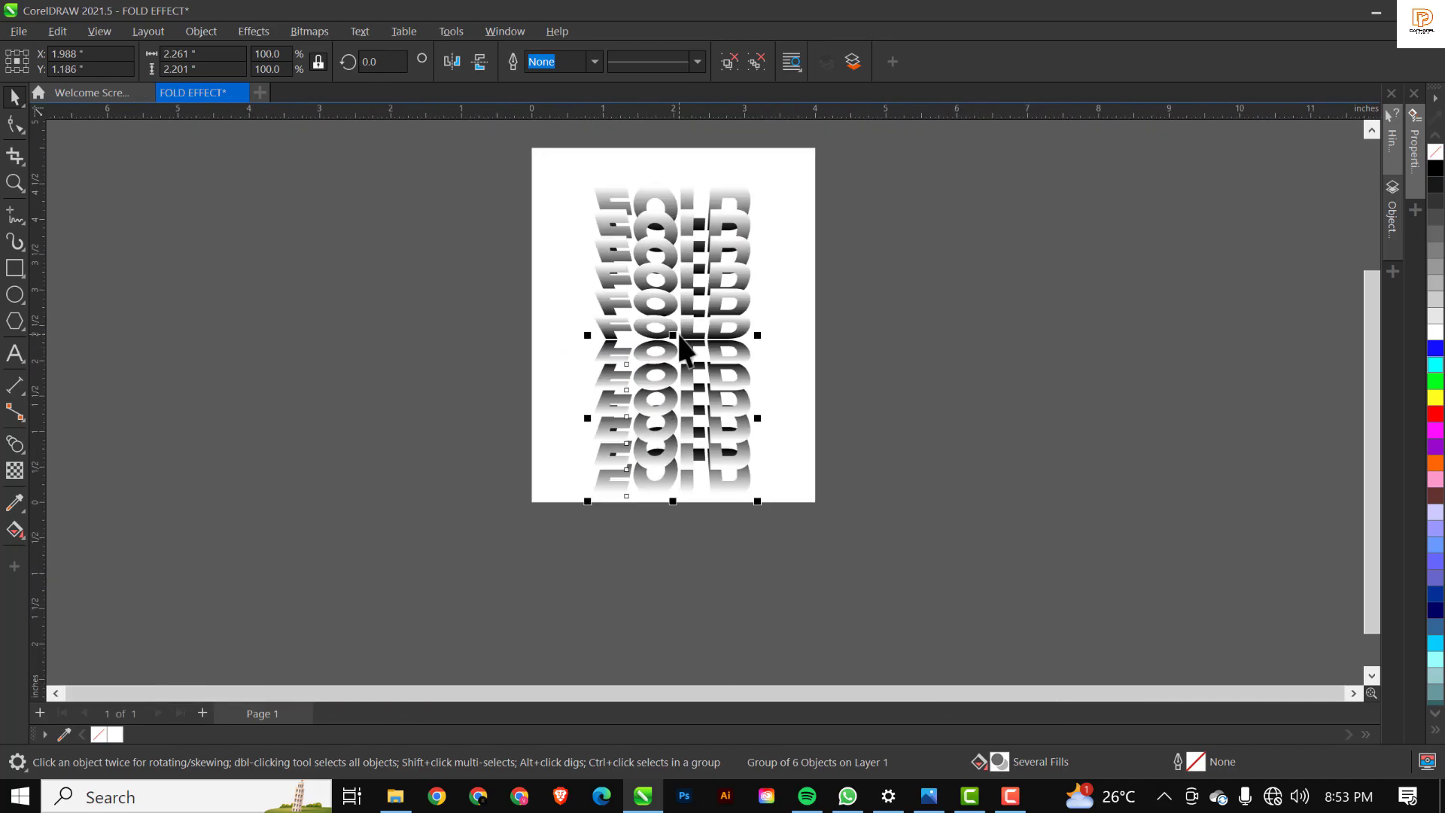
pyautogui.scroll(2, 684, 346)
pyautogui.scroll(-3, 685, 342)
pyautogui.scroll(2, 681, 338)
# - Test-move the upper FOLD group and the fourth FOLD row off the page, undoing both moves
pyautogui.click(677, 250)
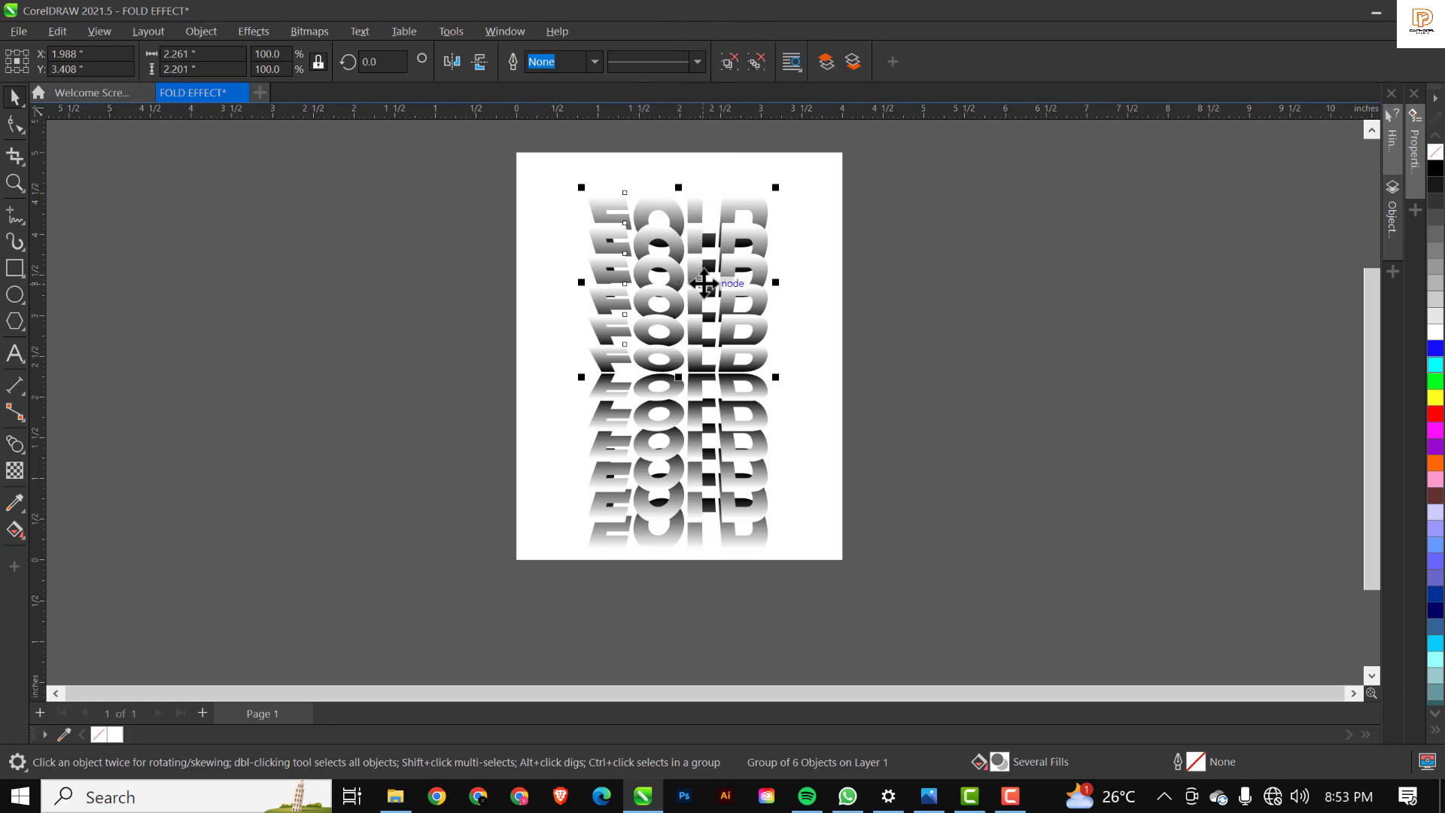
pyautogui.moveTo(703, 283); pyautogui.dragTo(900, 296)
pyautogui.hotkey('ctrl', 'z')
pyautogui.click(1027, 313)
pyautogui.moveTo(741, 301); pyautogui.dragTo(964, 309)
pyautogui.hotkey('ctrl', 'z')
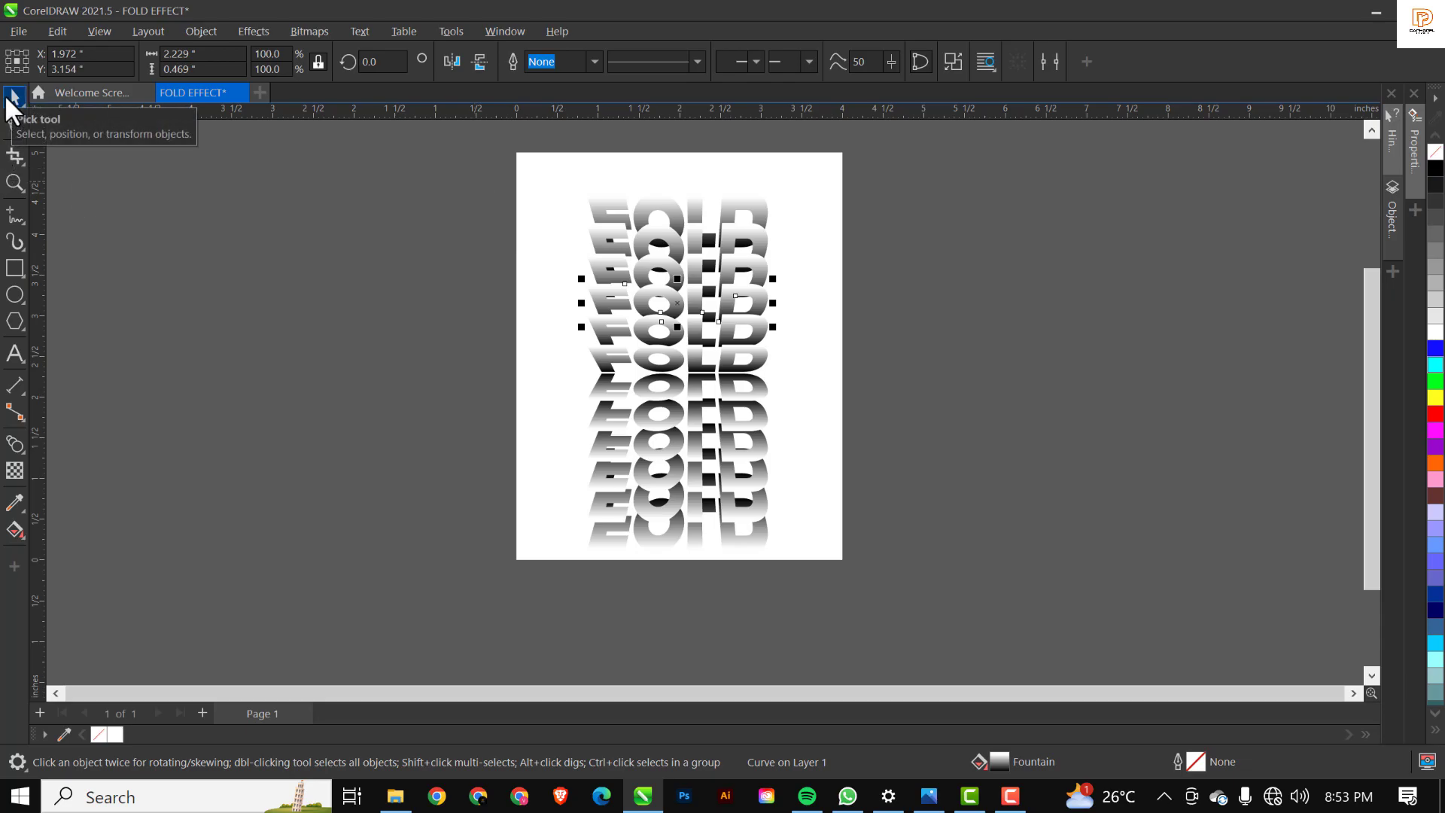
# - Select all seven FOLD objects, squash the column vertically and shift it slightly down the page
pyautogui.moveTo(447, 153); pyautogui.dragTo(700, 367)
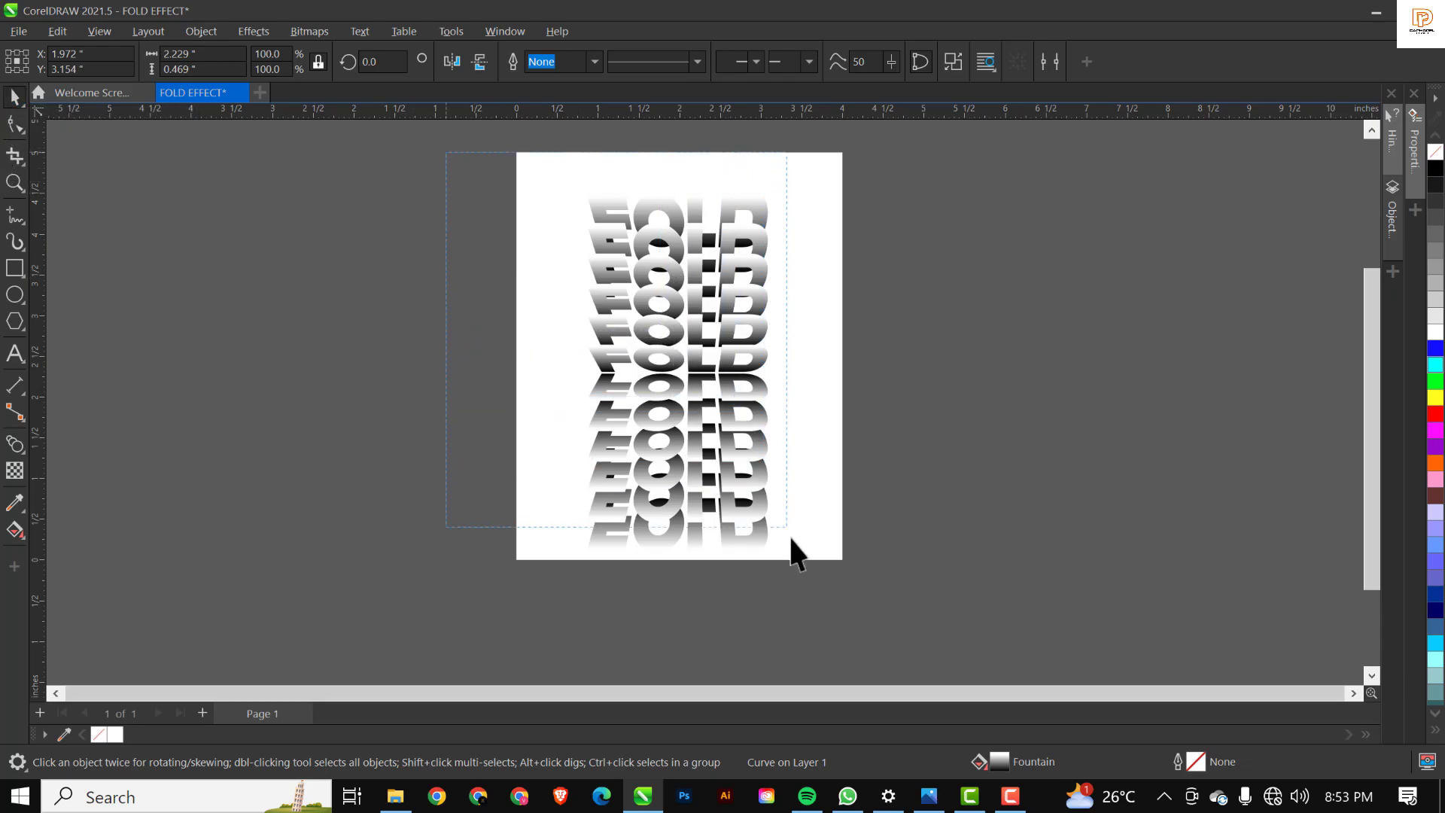
pyautogui.moveTo(797, 575); pyautogui.dragTo(796, 577)
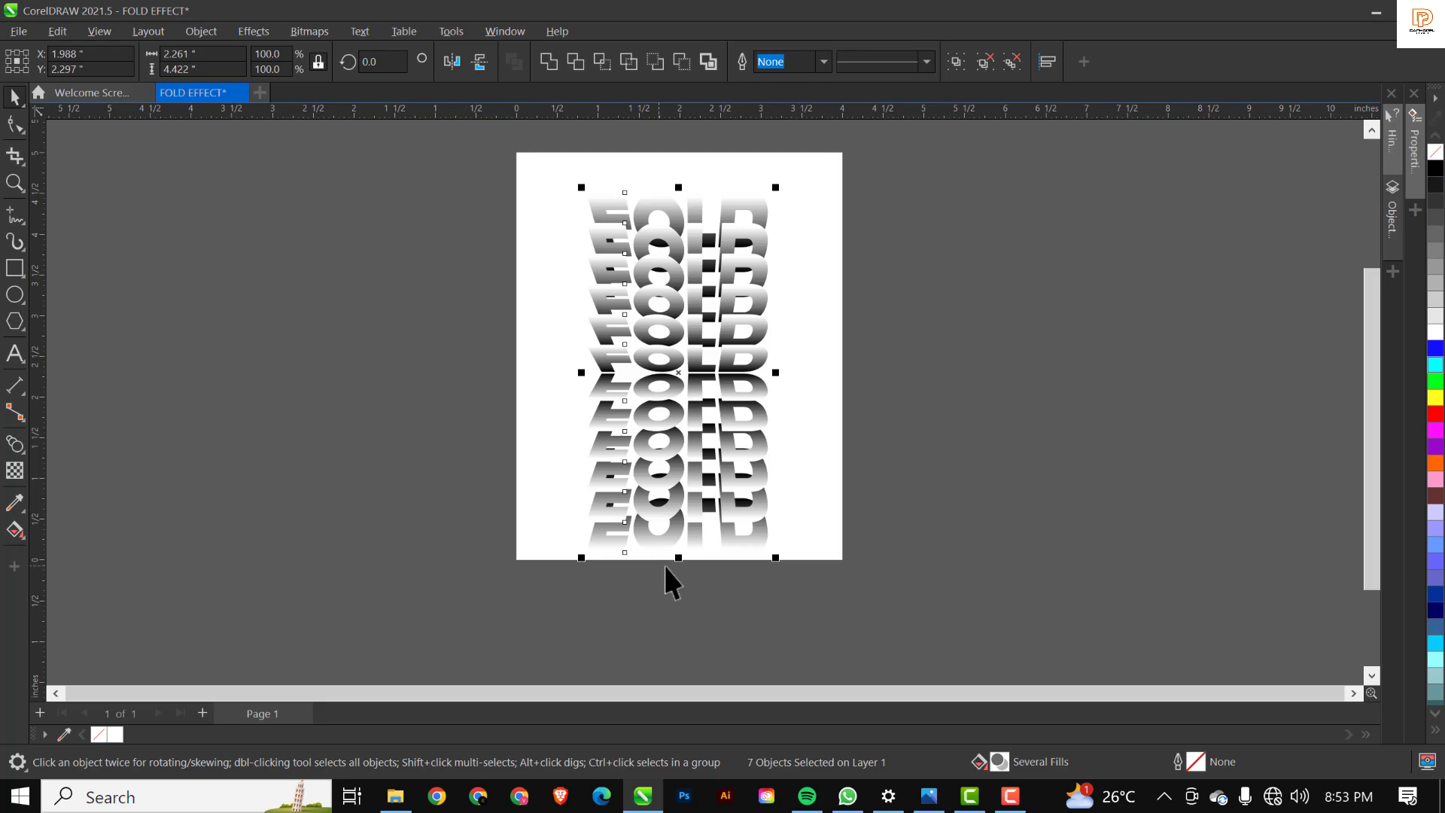
pyautogui.moveTo(678, 561); pyautogui.dragTo(675, 480)
pyautogui.scroll(1, 679, 510)
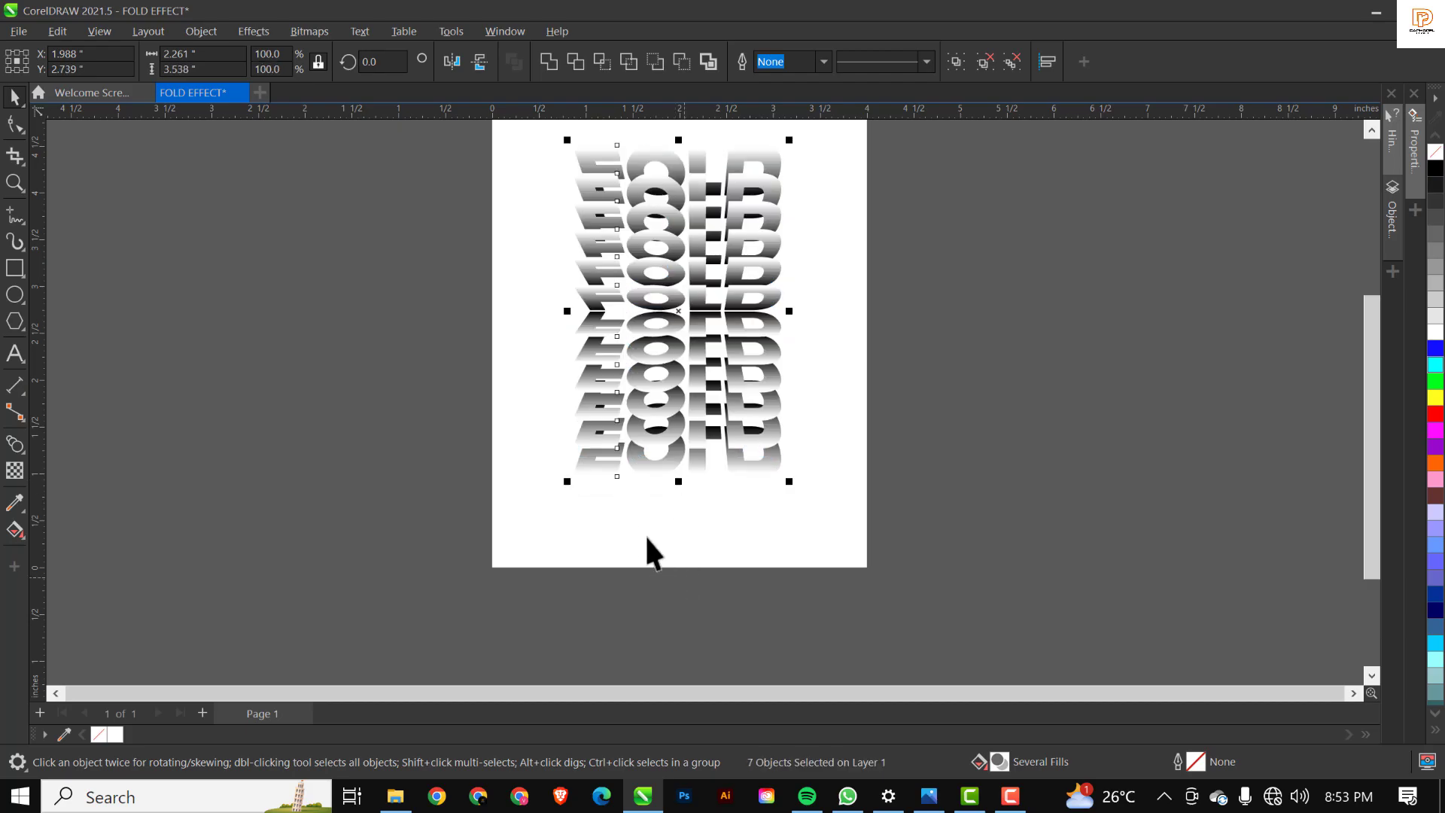
pyautogui.scroll(-2, 640, 481)
pyautogui.scroll(3, 630, 432)
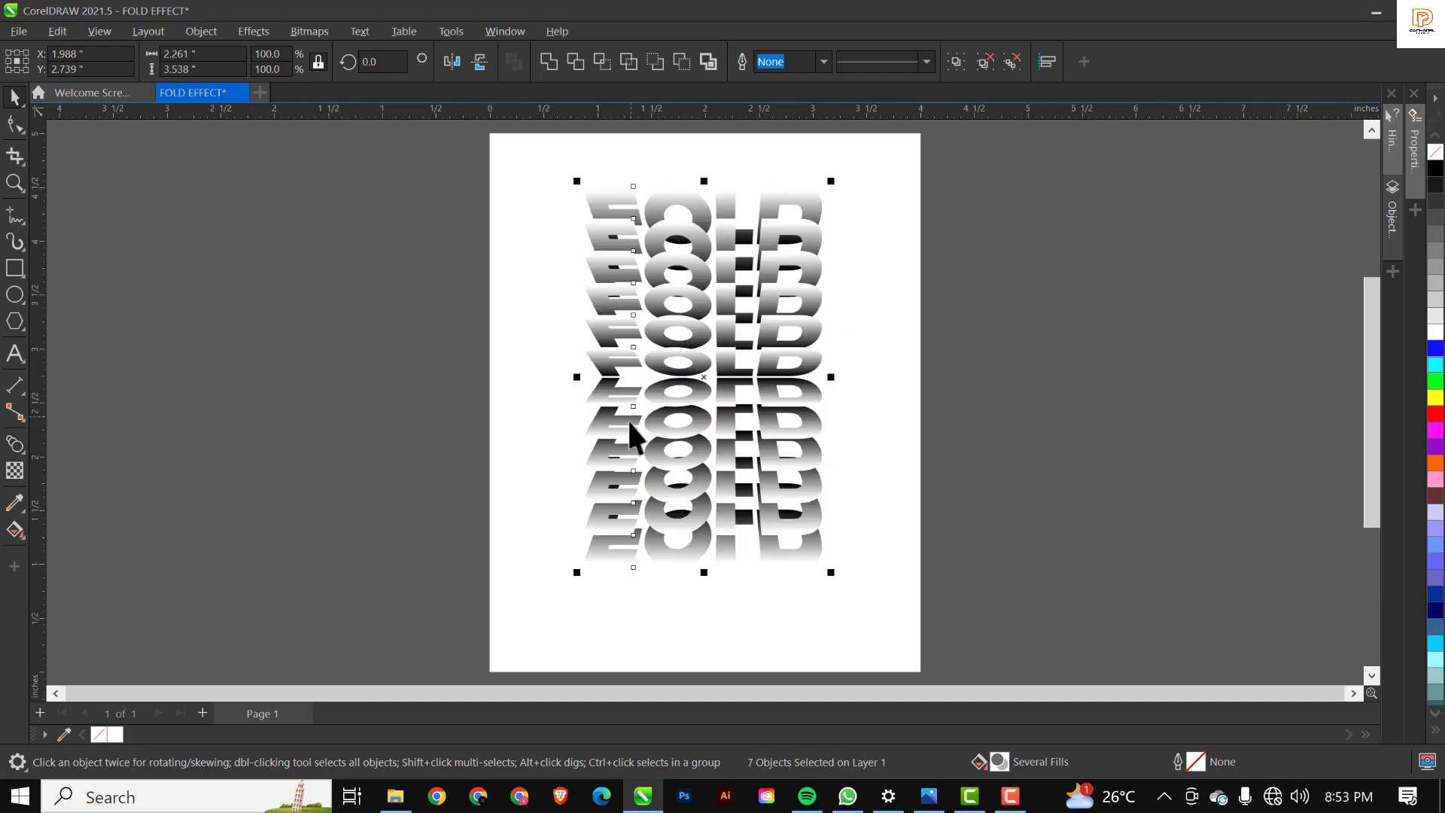
pyautogui.moveTo(703, 382); pyautogui.dragTo(715, 407)
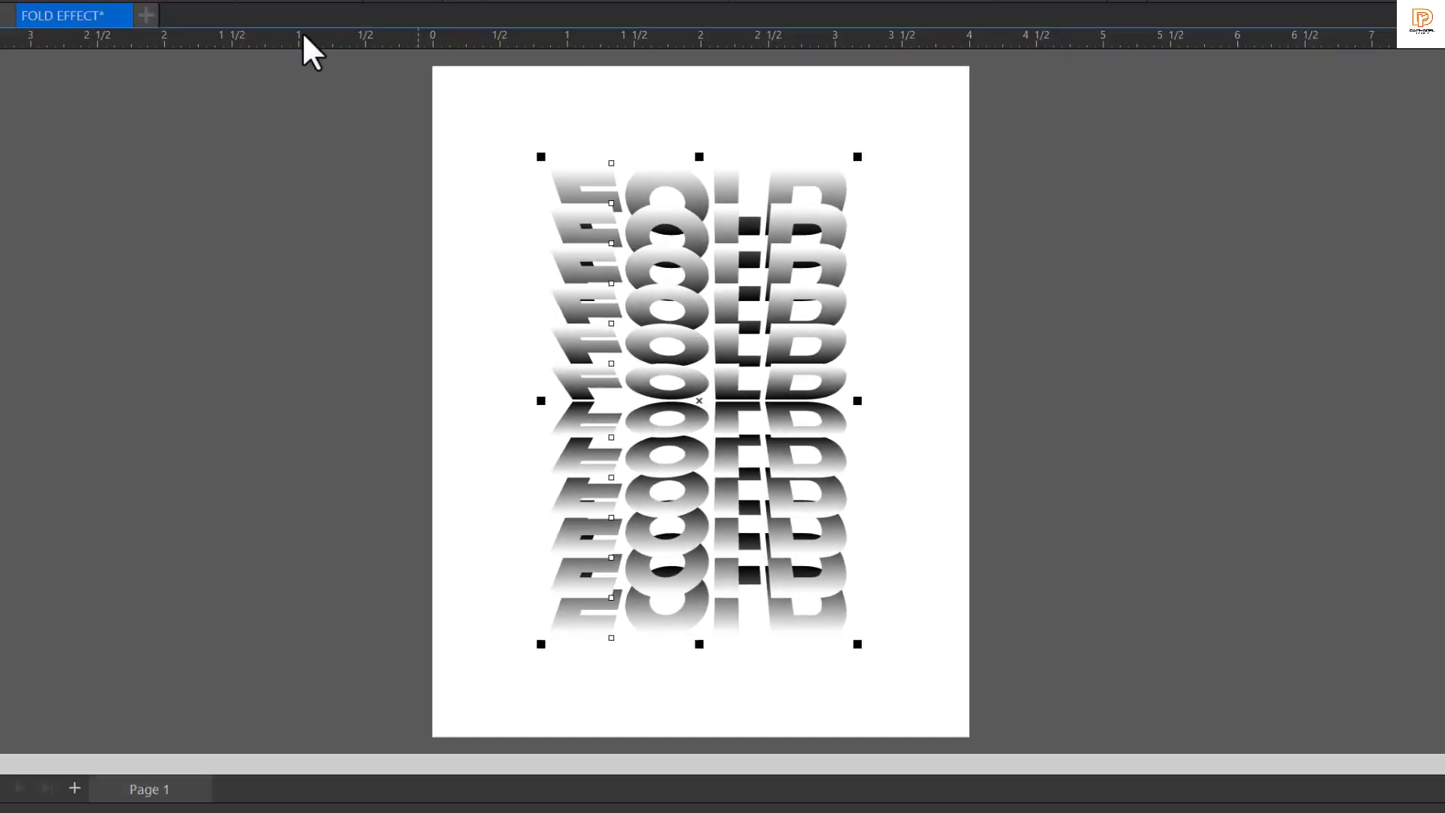
pyautogui.click(506, 173)
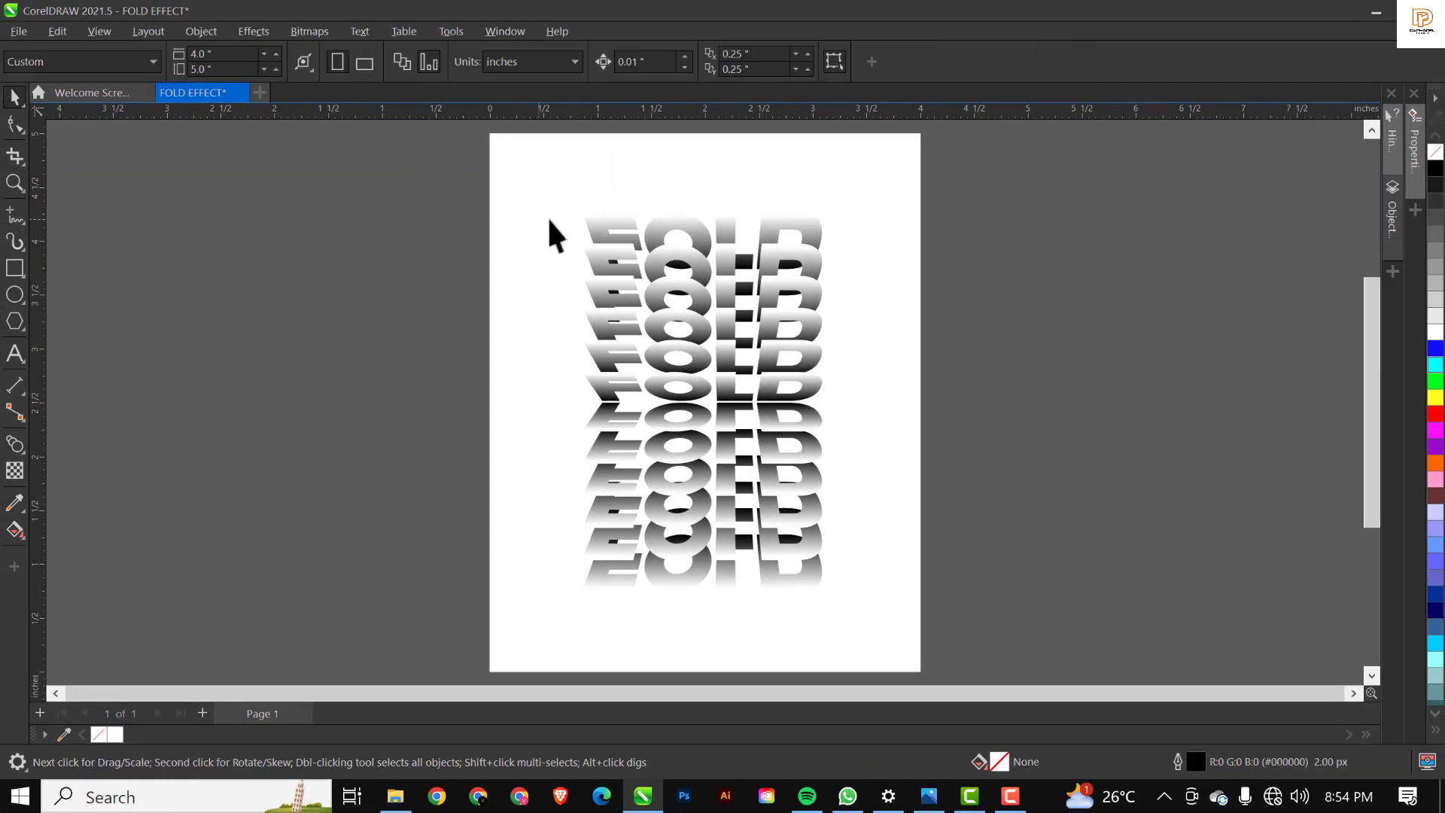
# - Move the page-sized white rectangle to the right twice, undoing each move so it stays on the page
pyautogui.click(821, 144)
pyautogui.moveTo(788, 165); pyautogui.dragTo(950, 158)
pyautogui.hotkey('ctrl', 'z')
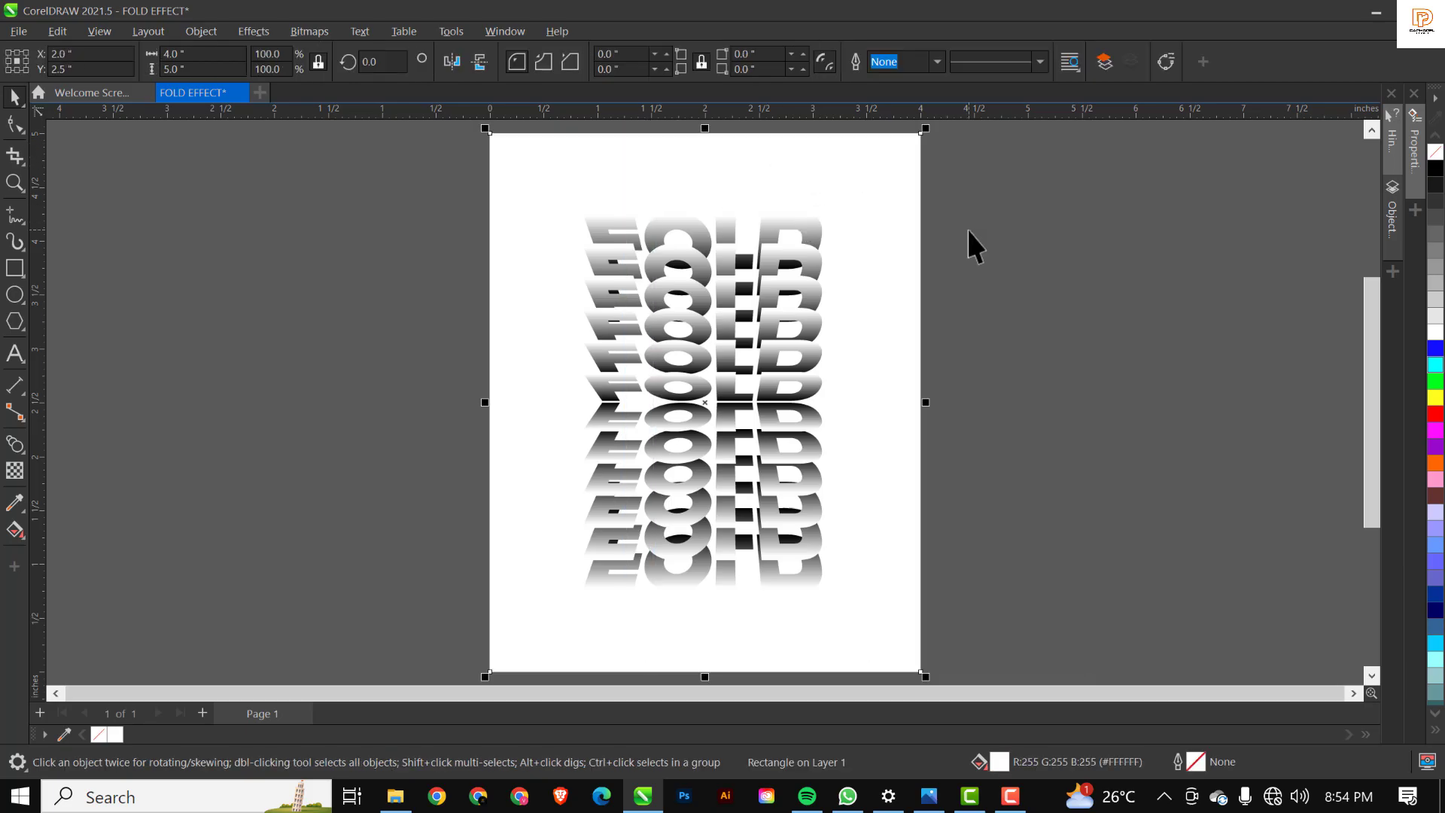
pyautogui.click(1034, 200)
pyautogui.moveTo(843, 174); pyautogui.dragTo(919, 172)
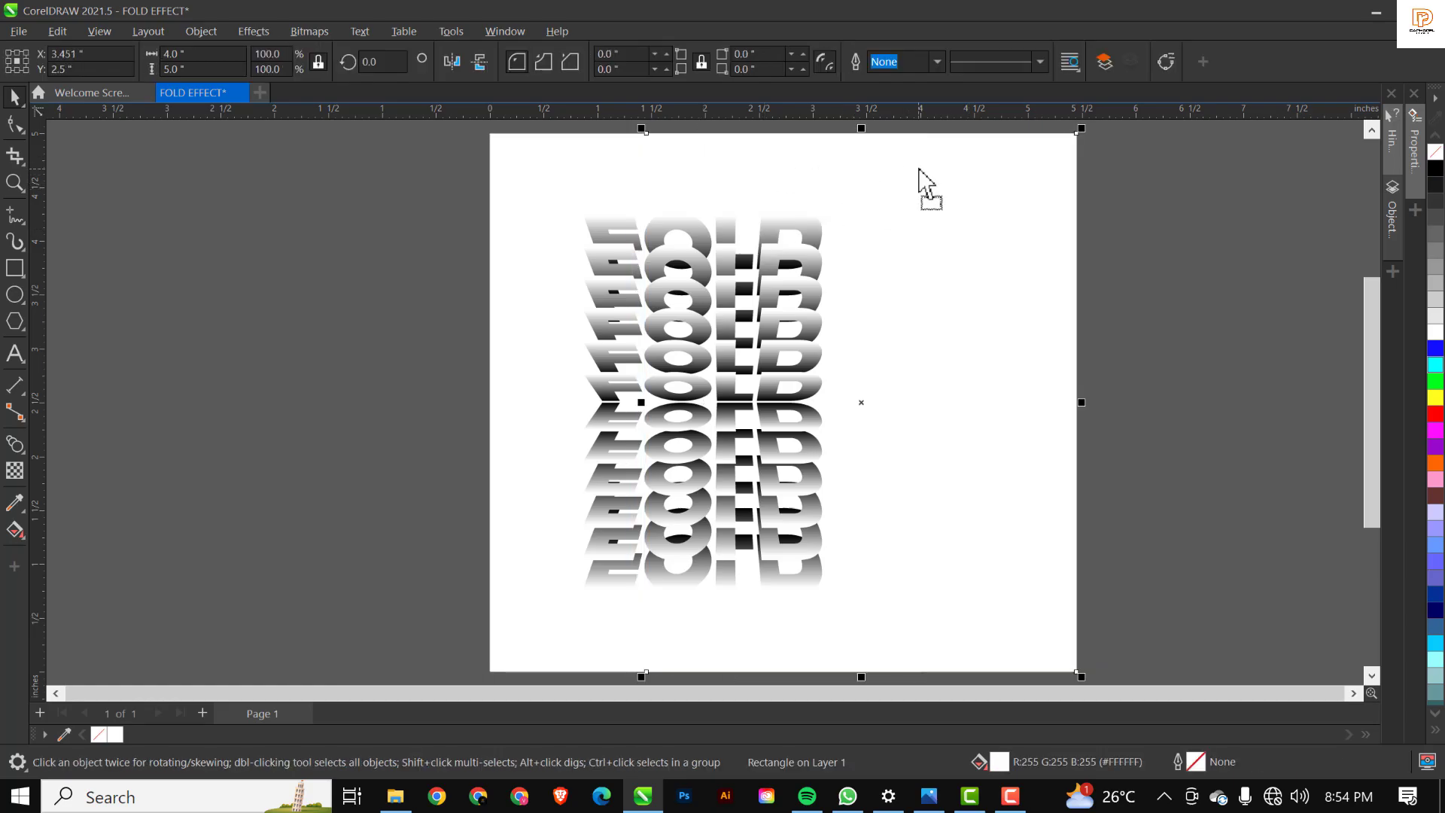
pyautogui.hotkey('ctrl', 'z')
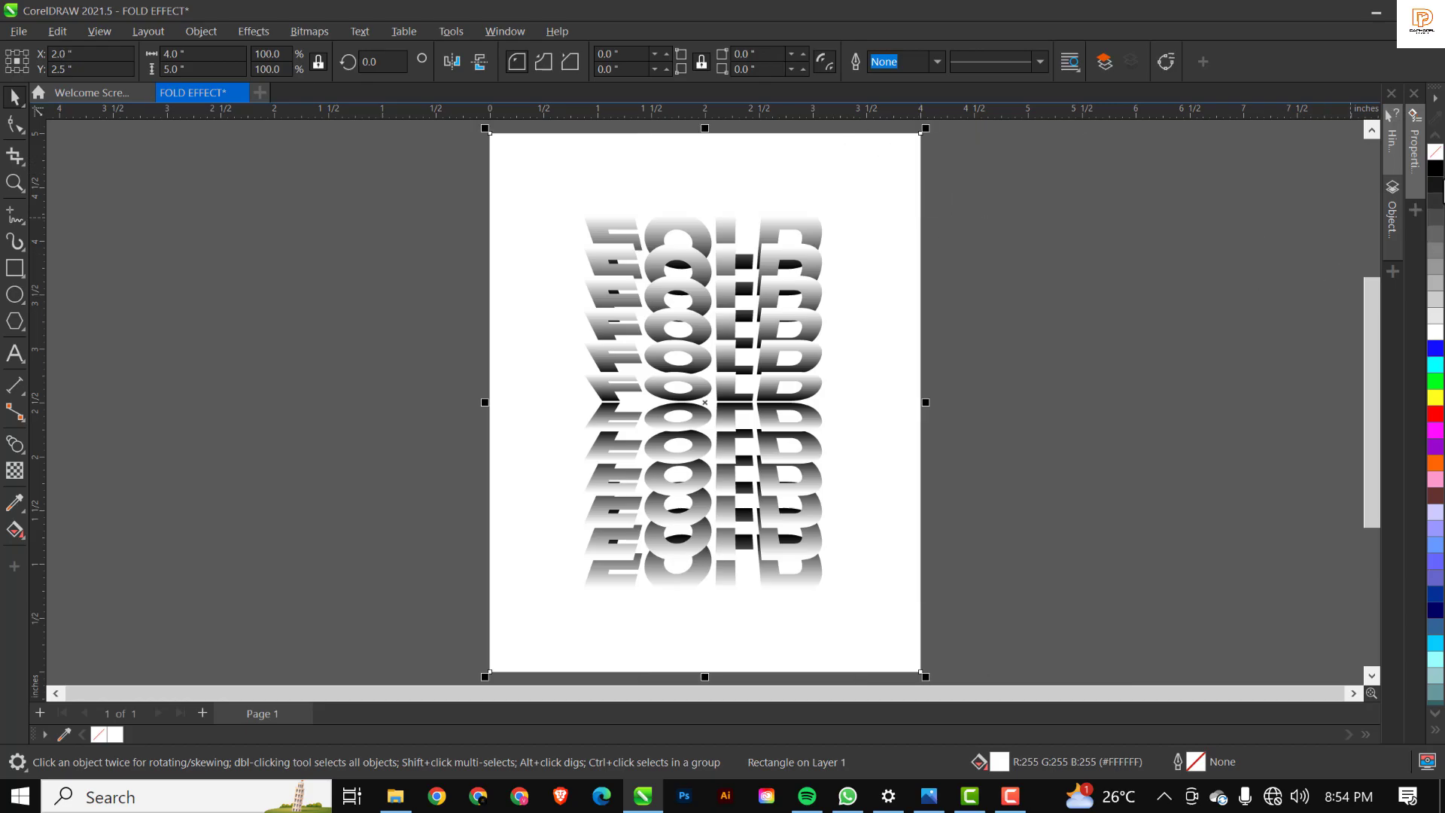
# - Fill the page-sized rectangle black from the color palette
pyautogui.click(1434, 167)
pyautogui.click(1047, 248)
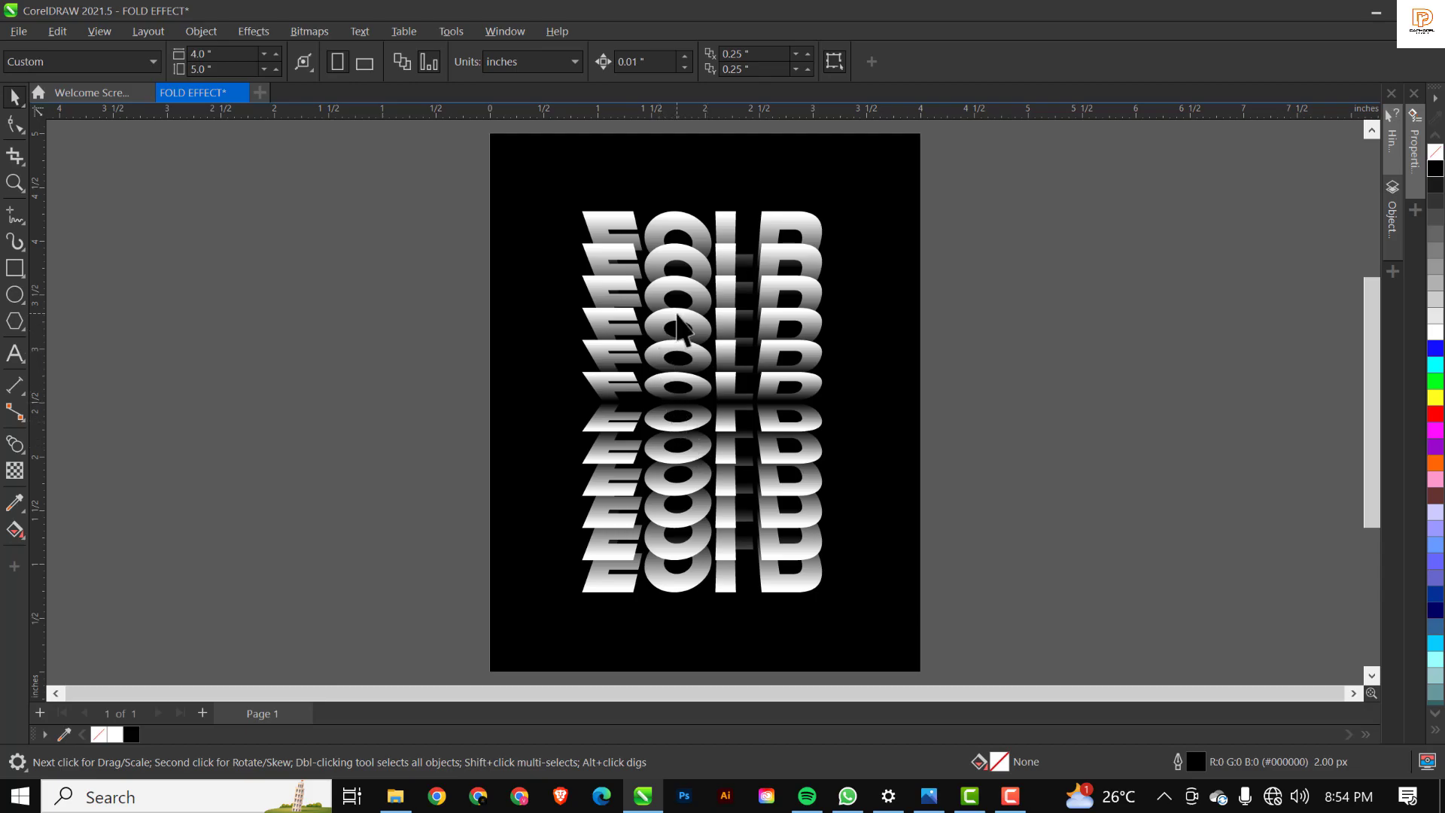
pyautogui.scroll(1, 678, 323)
# - Reposition the top FOLD row's fountain-fill handles so it darkens toward its upper edge, undoing a stray move
pyautogui.click(675, 225)
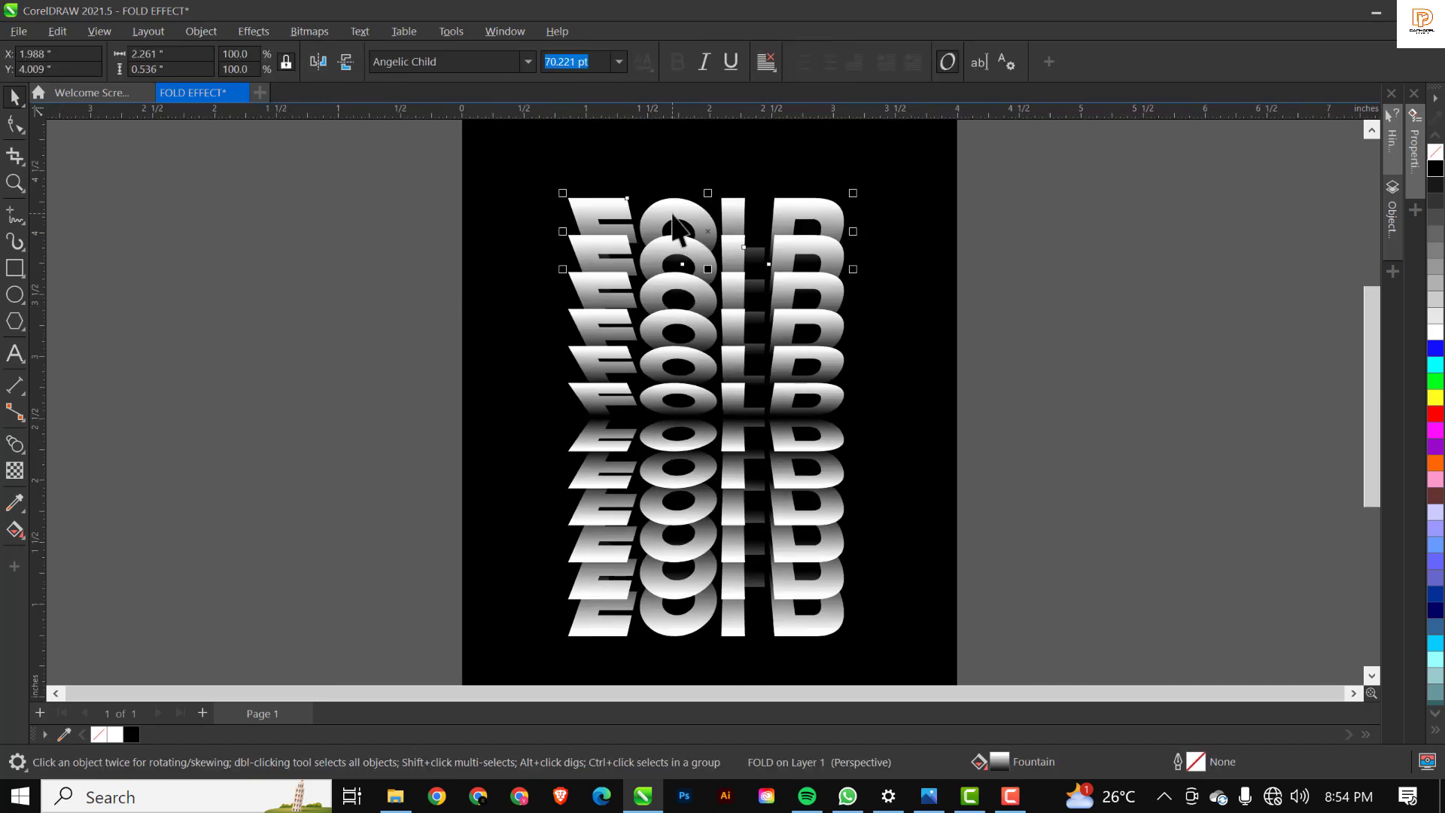
pyautogui.moveTo(708, 233); pyautogui.dragTo(836, 241)
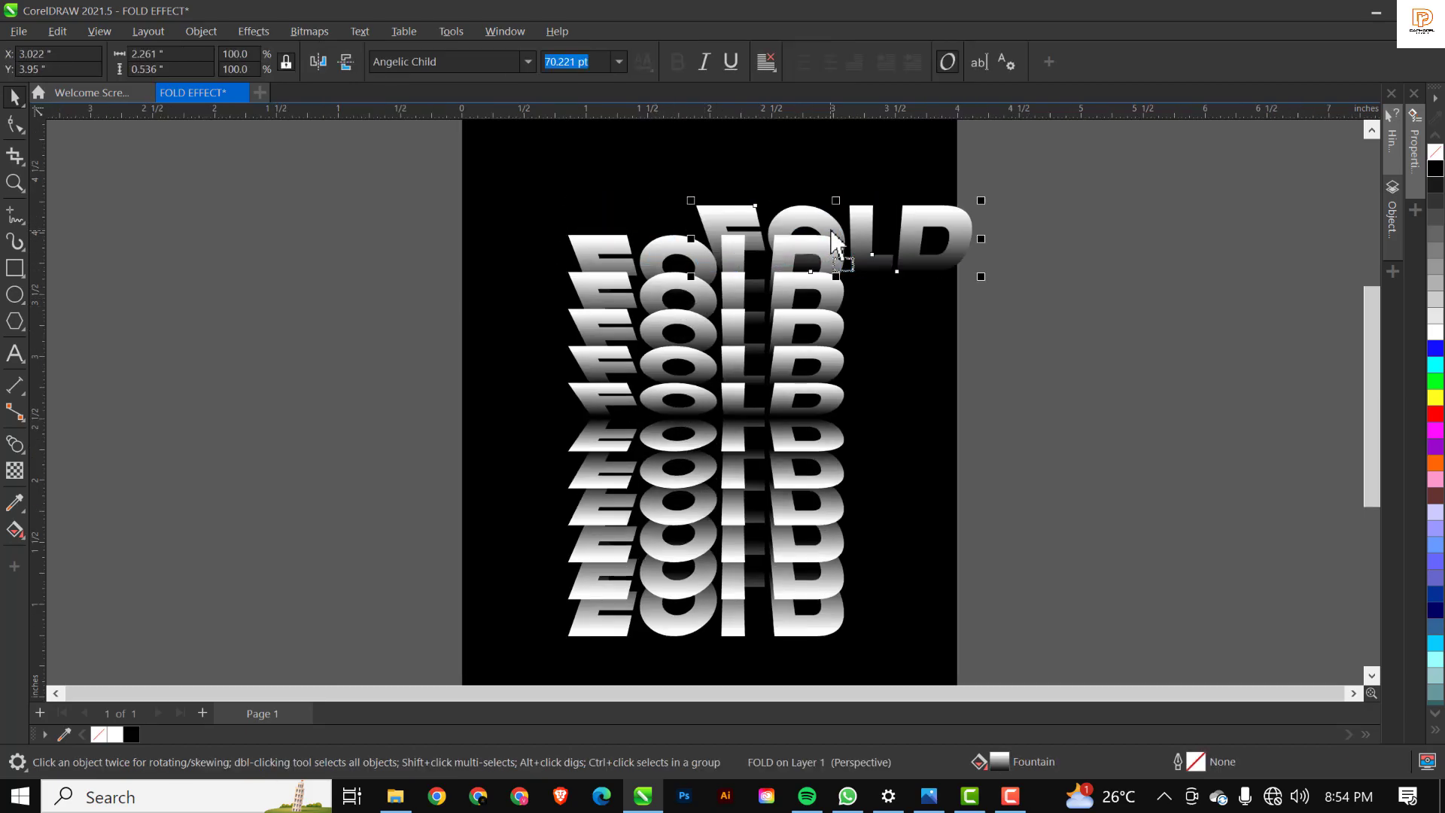
pyautogui.hotkey('ctrl', 'z')
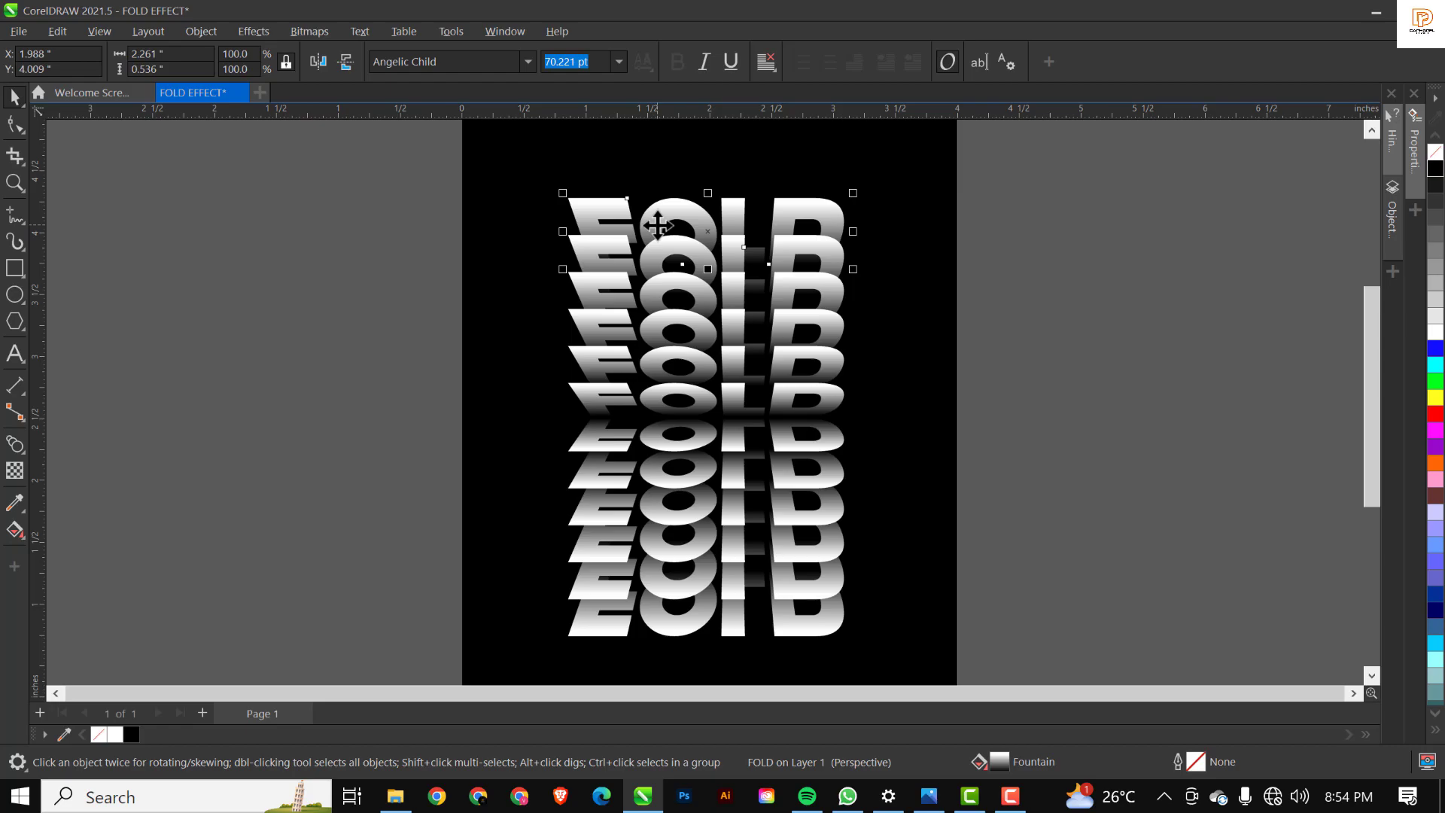
pyautogui.click(687, 212)
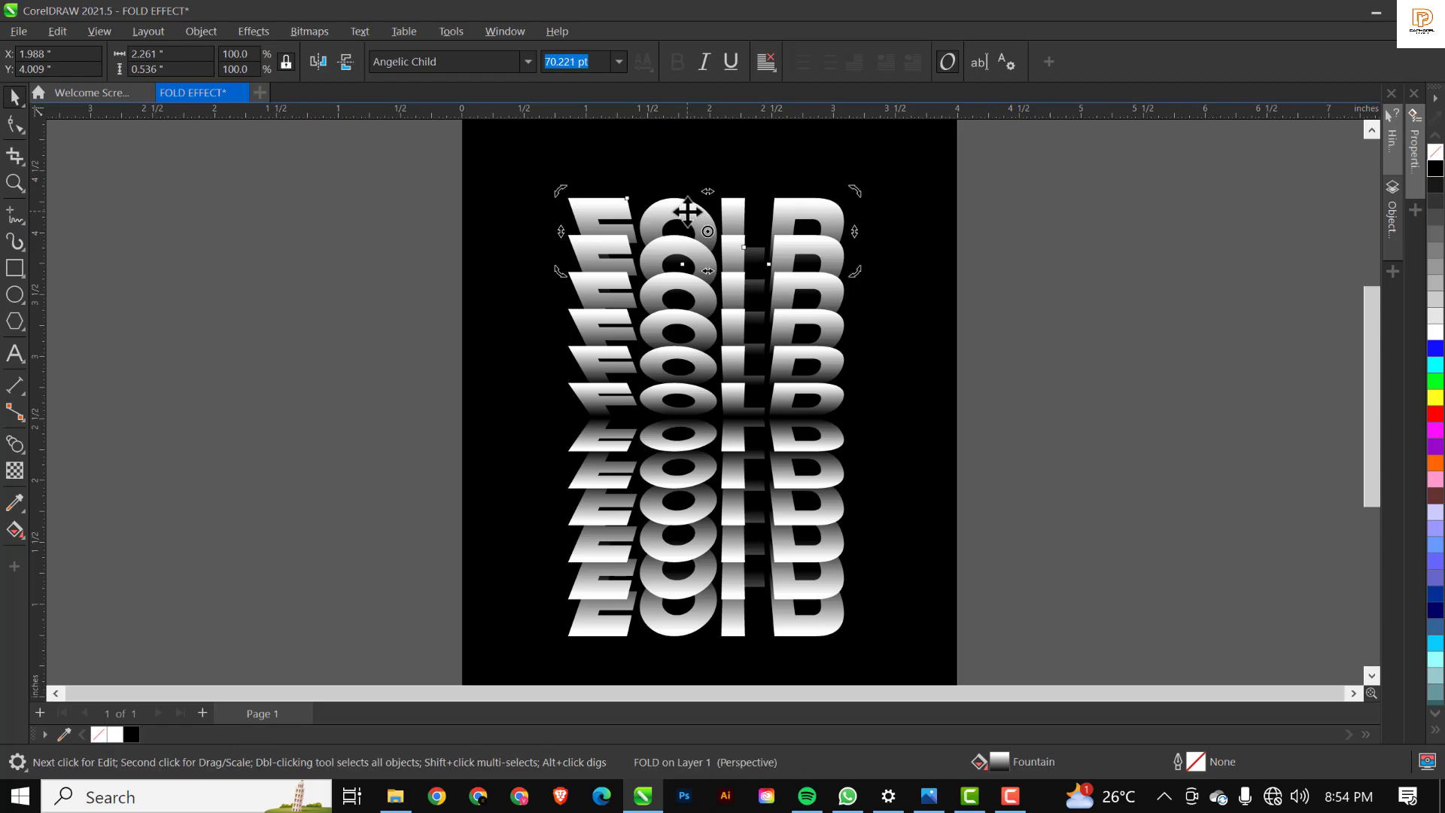
pyautogui.press('g')
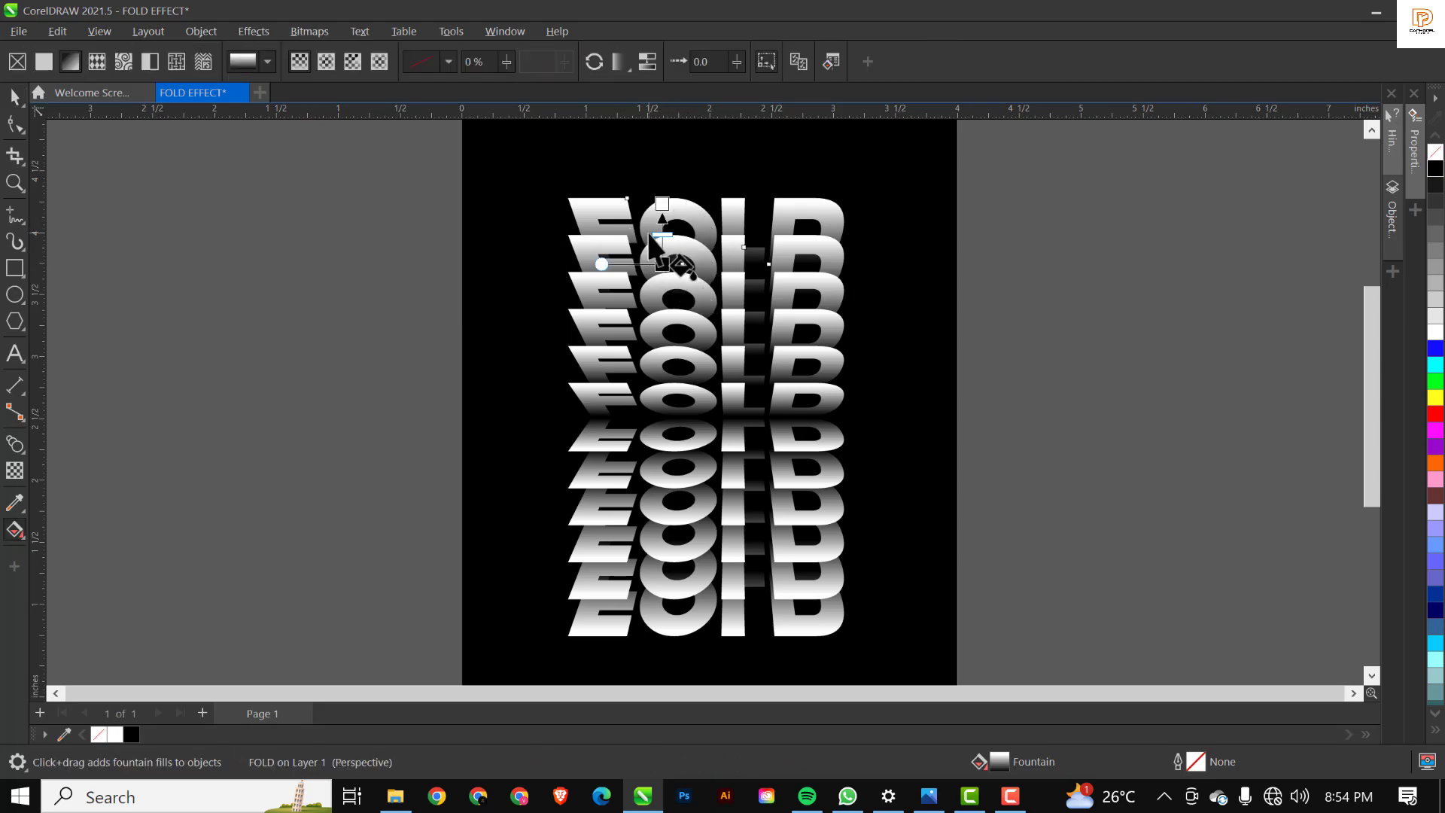
pyautogui.press('space')
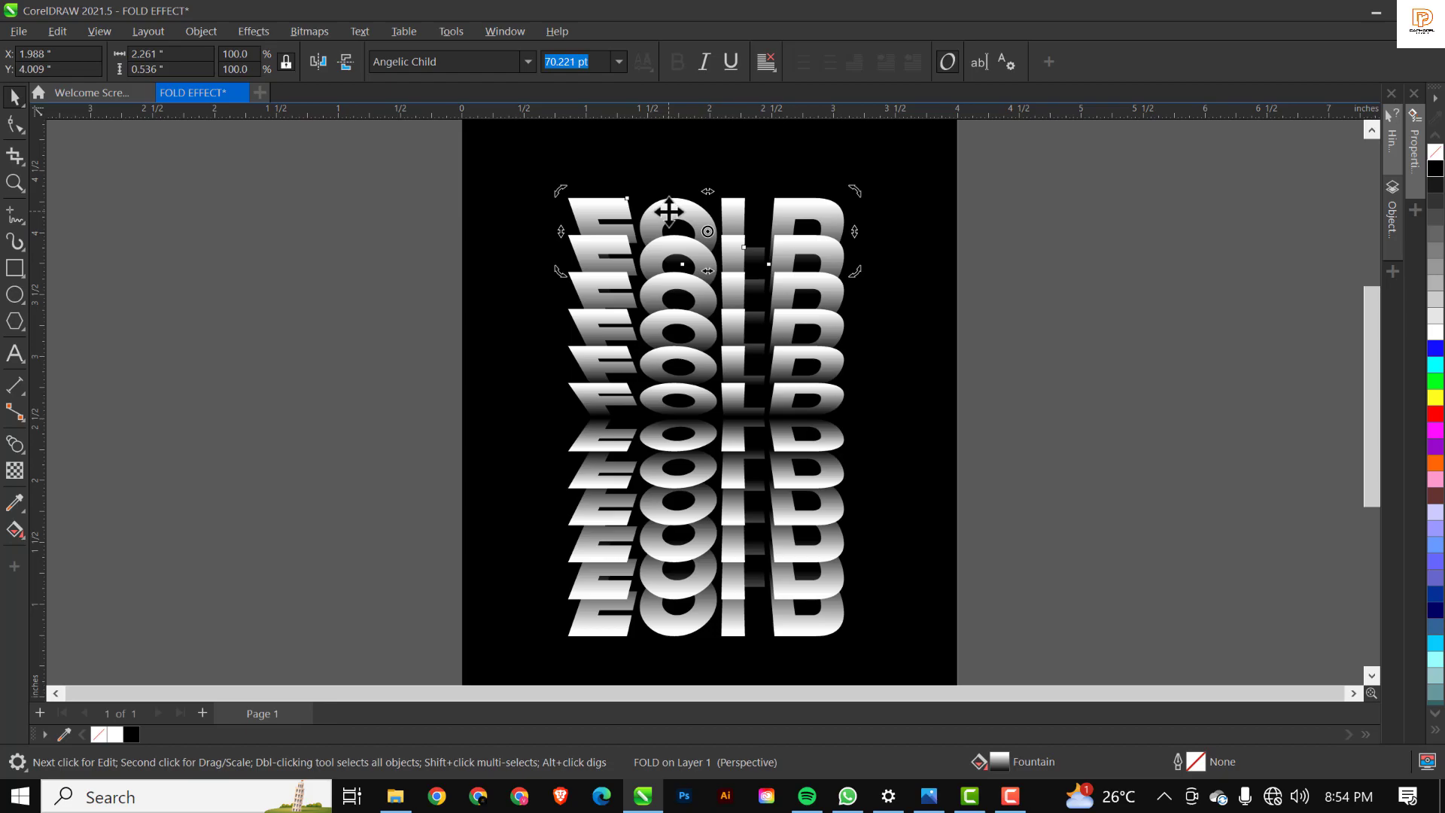
pyautogui.press('g')
pyautogui.scroll(3, 662, 226)
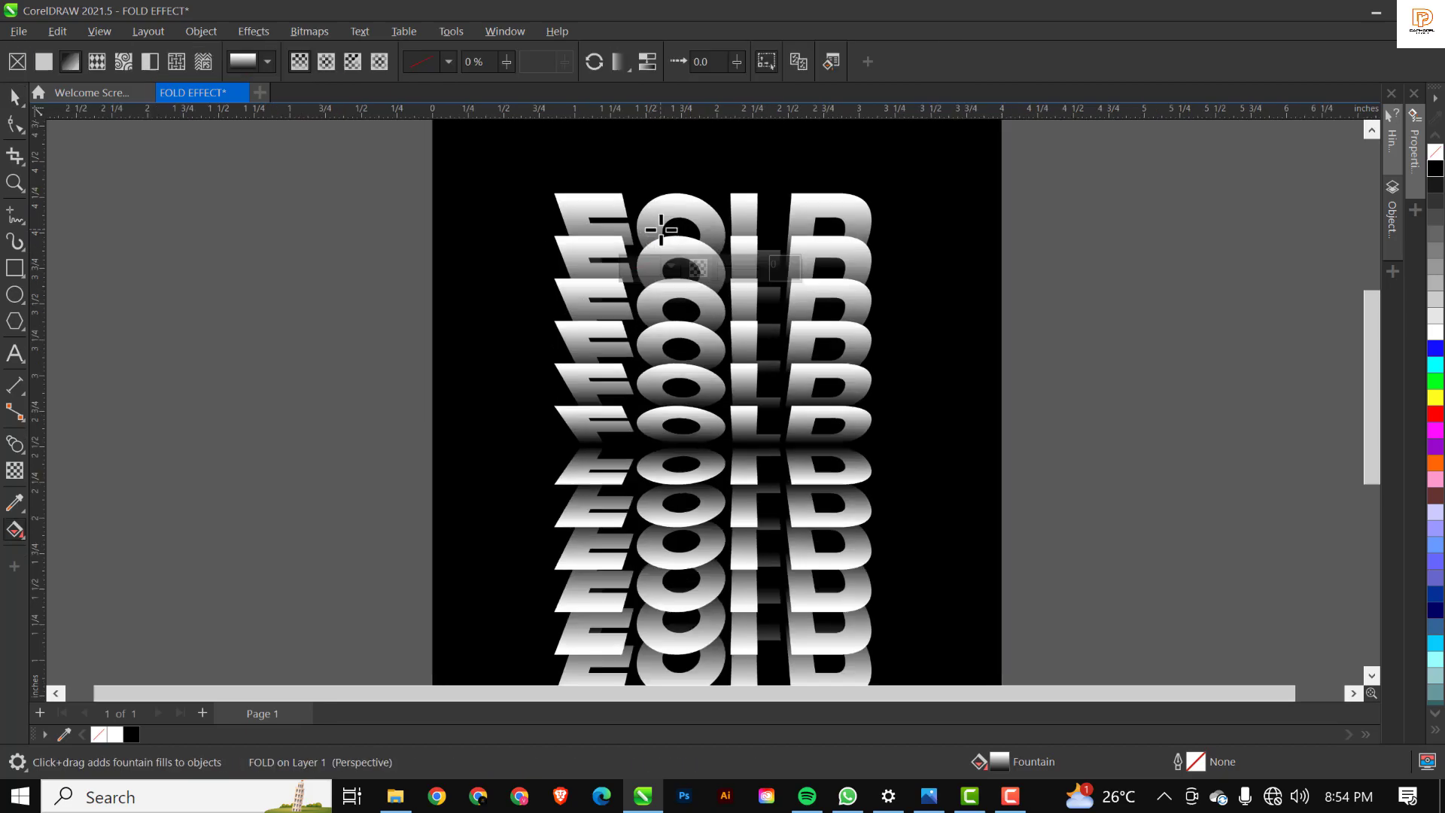
pyautogui.click(661, 233)
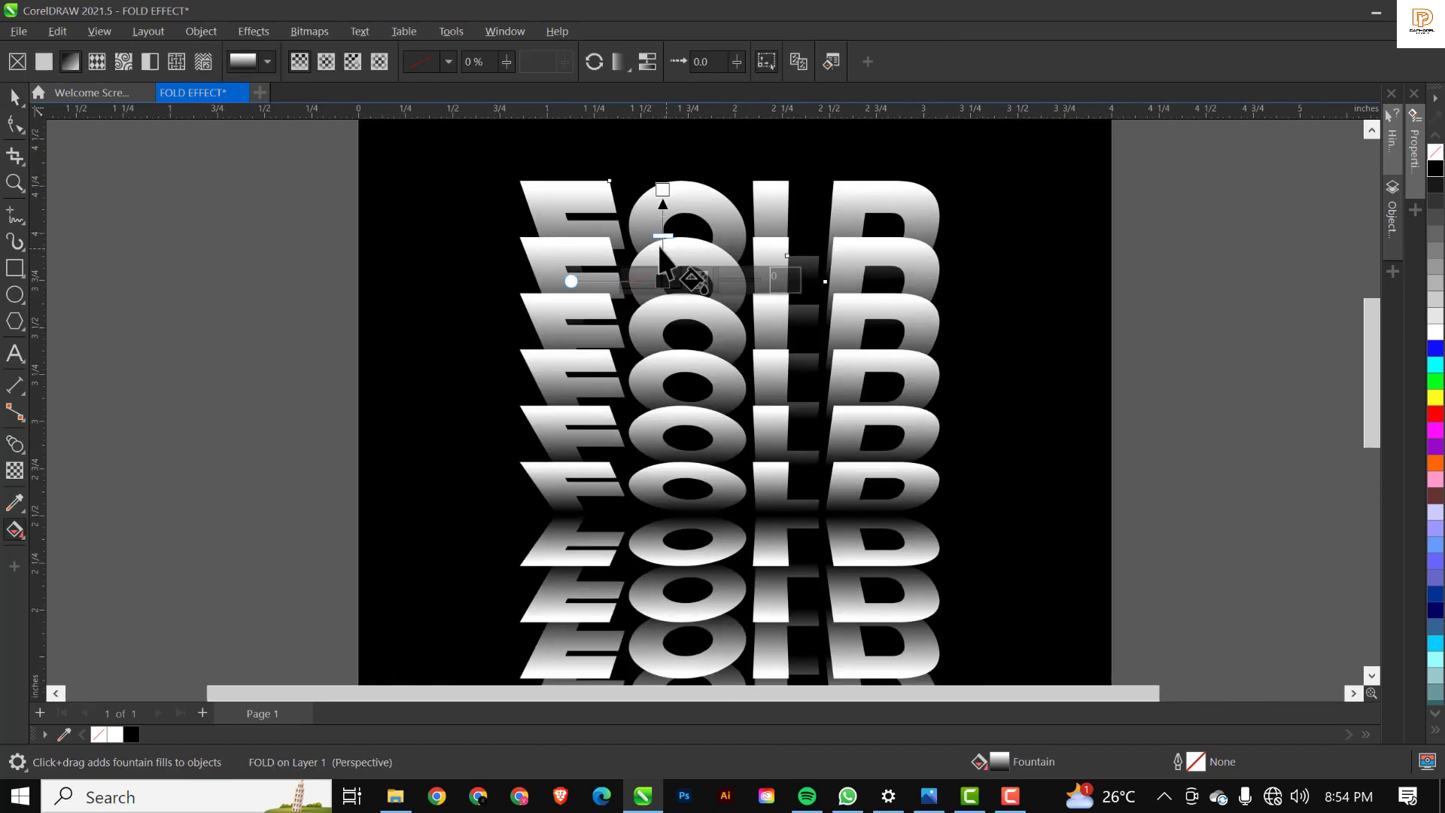
pyautogui.moveTo(663, 251); pyautogui.dragTo(662, 217)
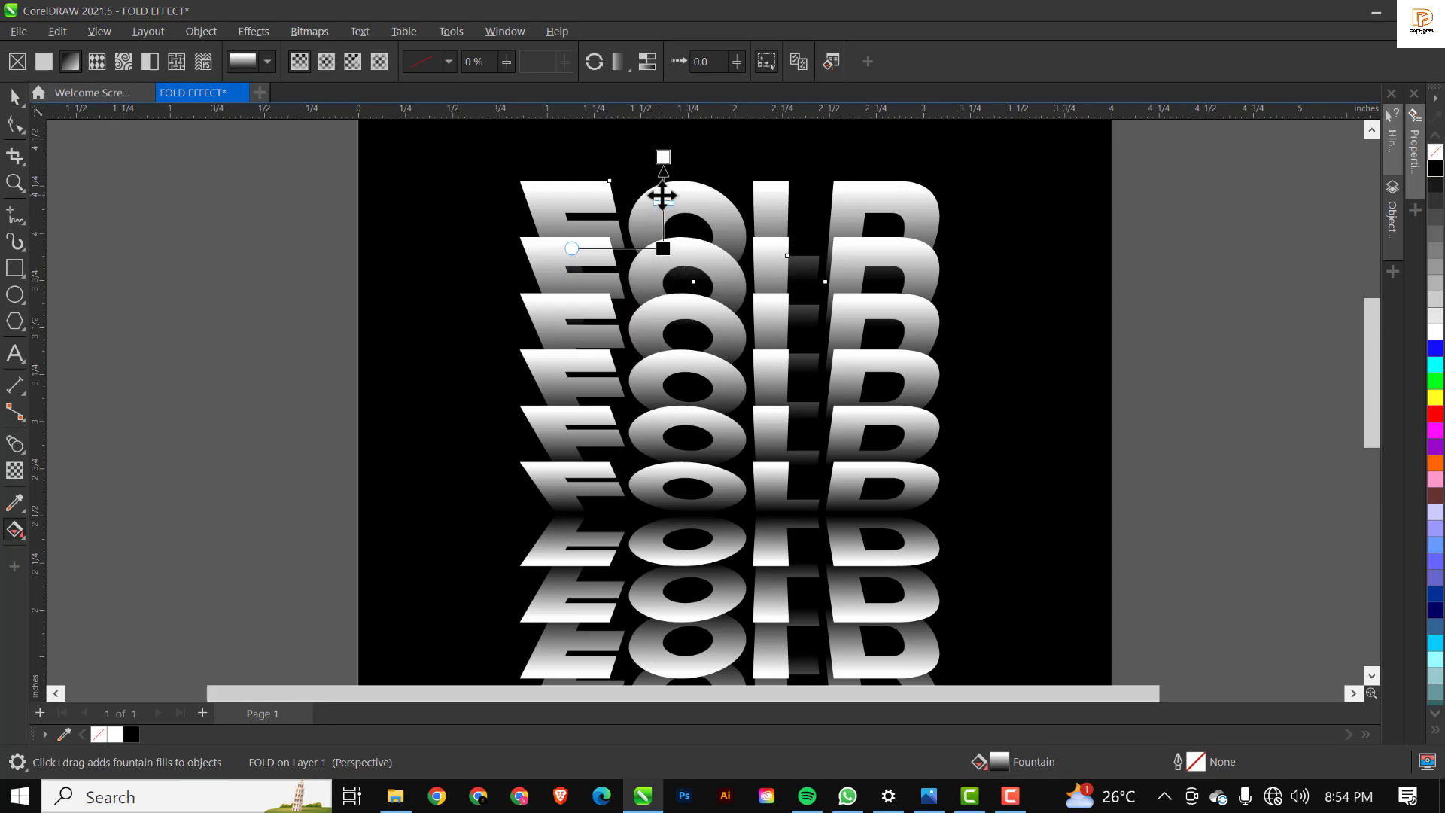
pyautogui.moveTo(663, 156); pyautogui.dragTo(663, 183)
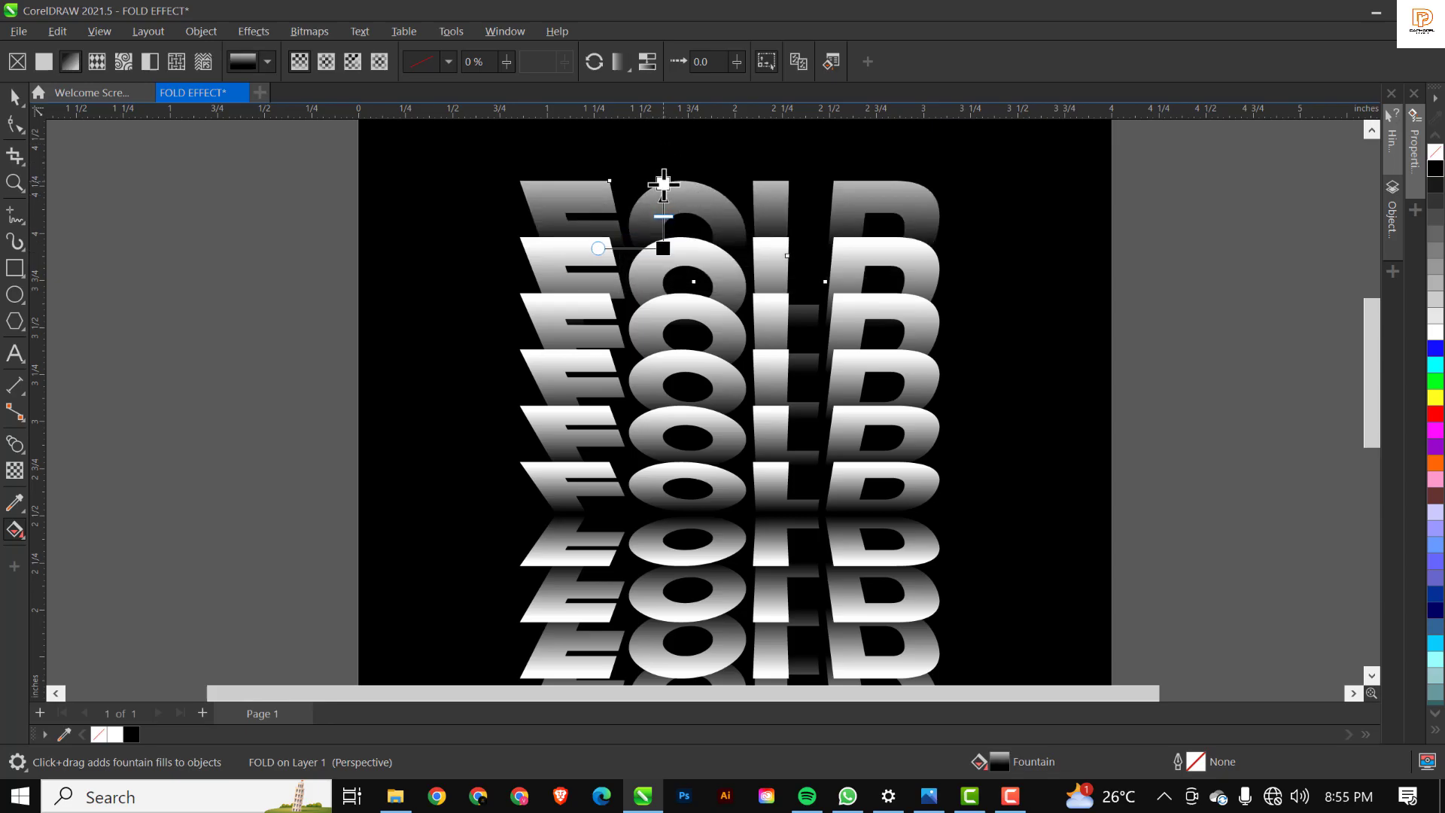
pyautogui.press('space')
# - Raise the fountain-fill handles on the second, third and fourth FOLD rows
pyautogui.click(644, 305)
pyautogui.press('space')
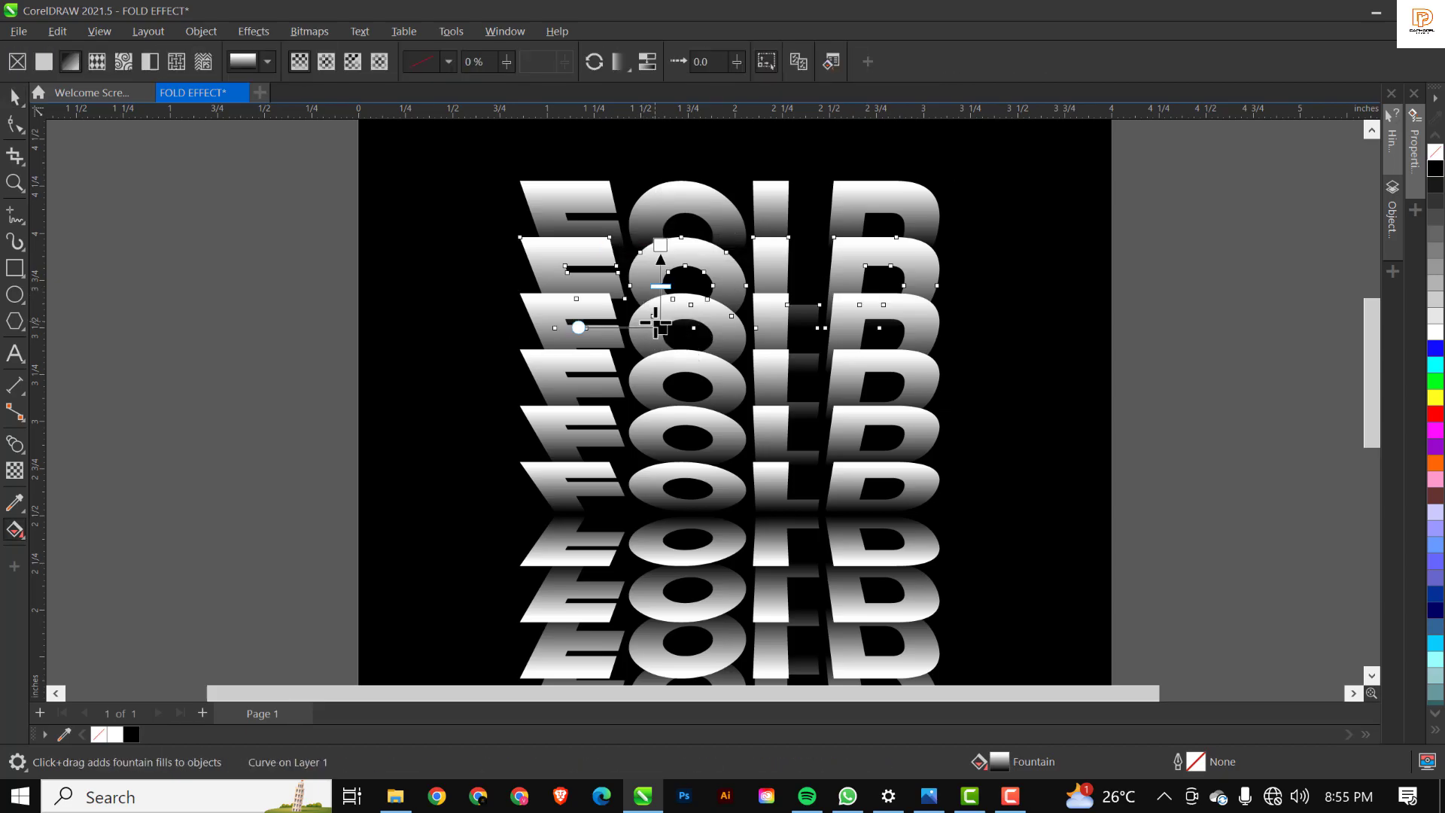
pyautogui.moveTo(660, 316); pyautogui.dragTo(659, 286)
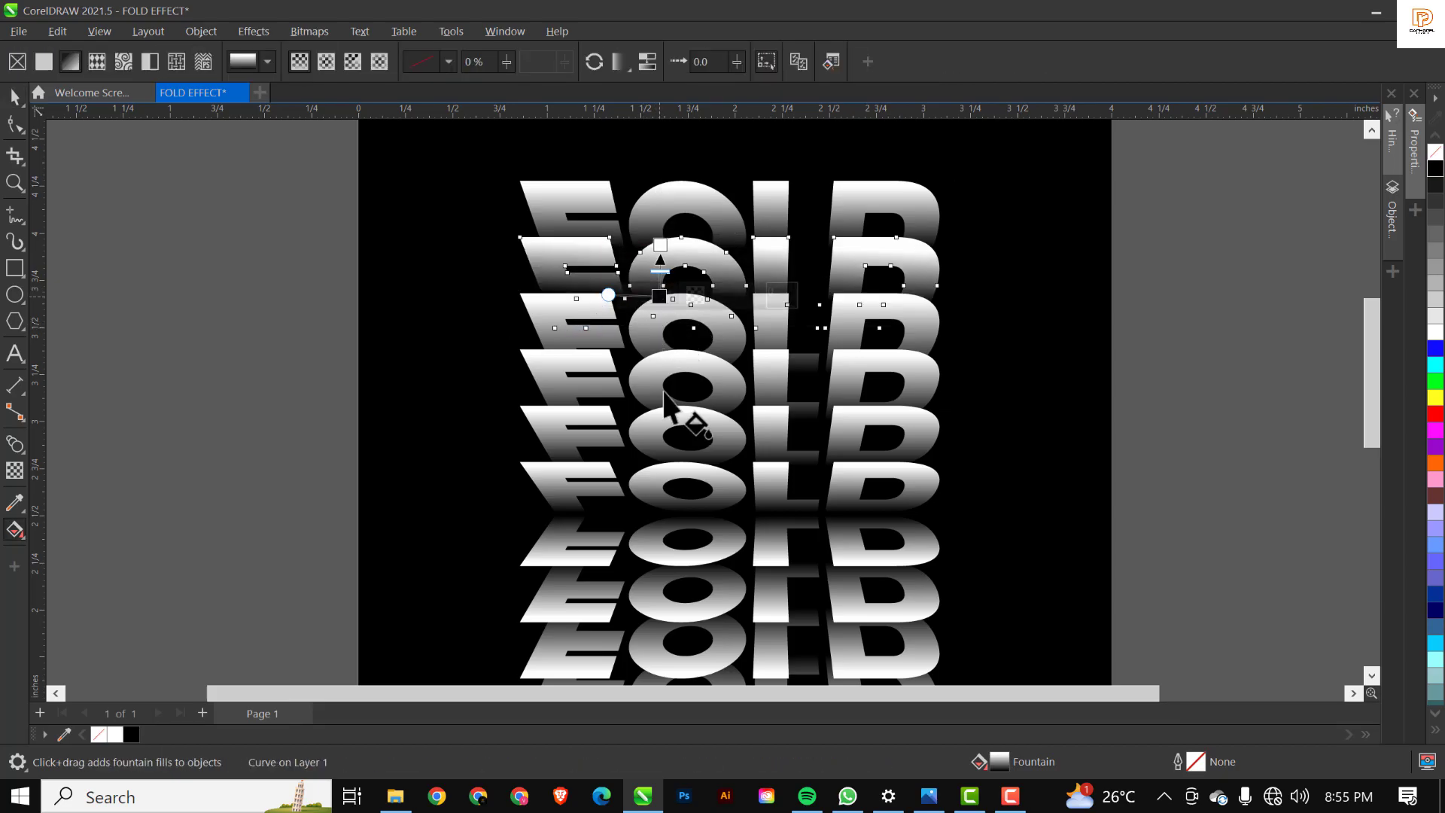
pyautogui.click(660, 350)
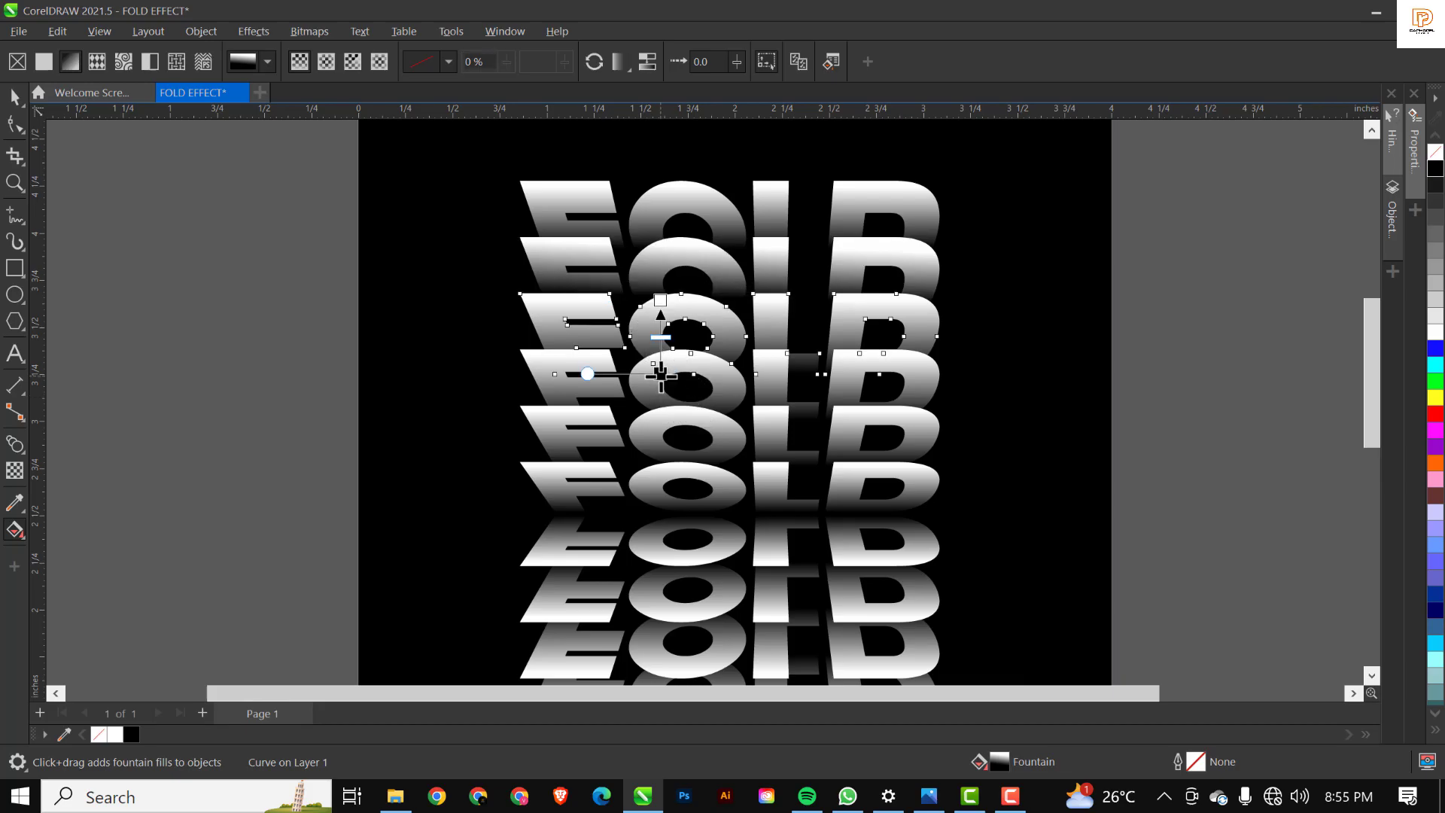
pyautogui.moveTo(660, 374); pyautogui.dragTo(659, 352)
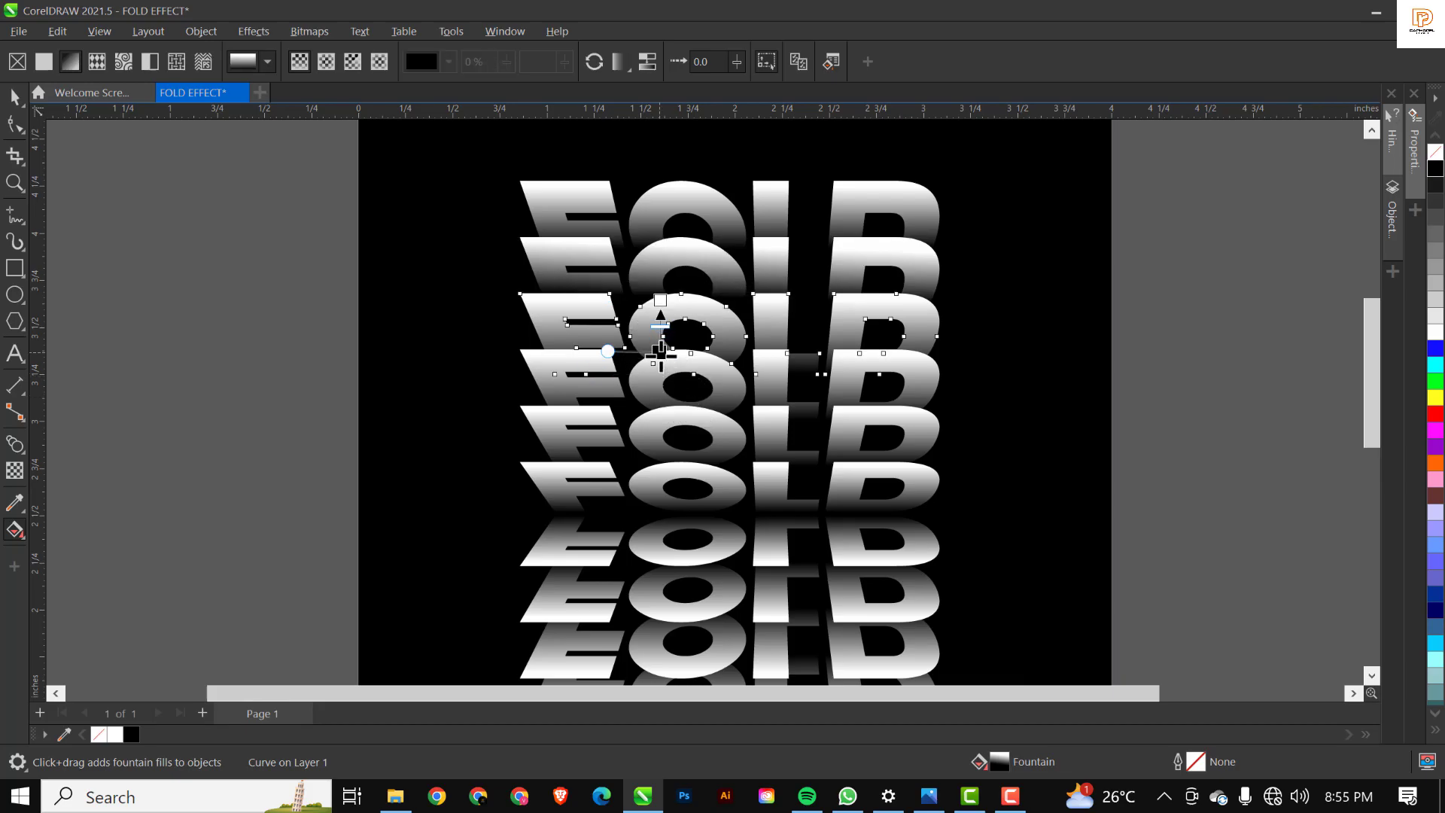
pyautogui.click(667, 414)
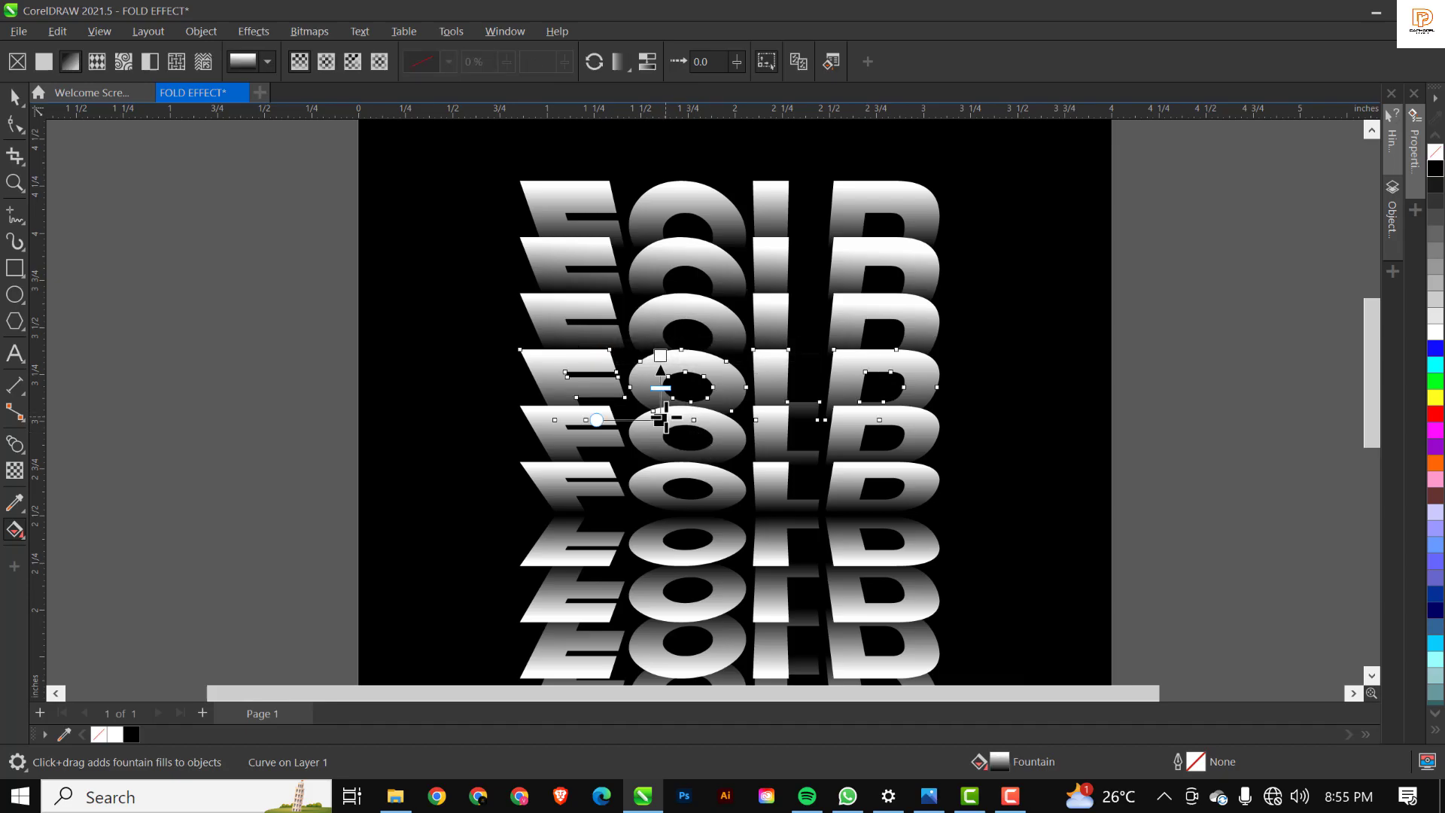
pyautogui.moveTo(660, 419); pyautogui.dragTo(662, 407)
# - Select the lower mirrored FOLD group and one of its rows to inspect its gradient, then deselect
pyautogui.scroll(-2, 716, 218)
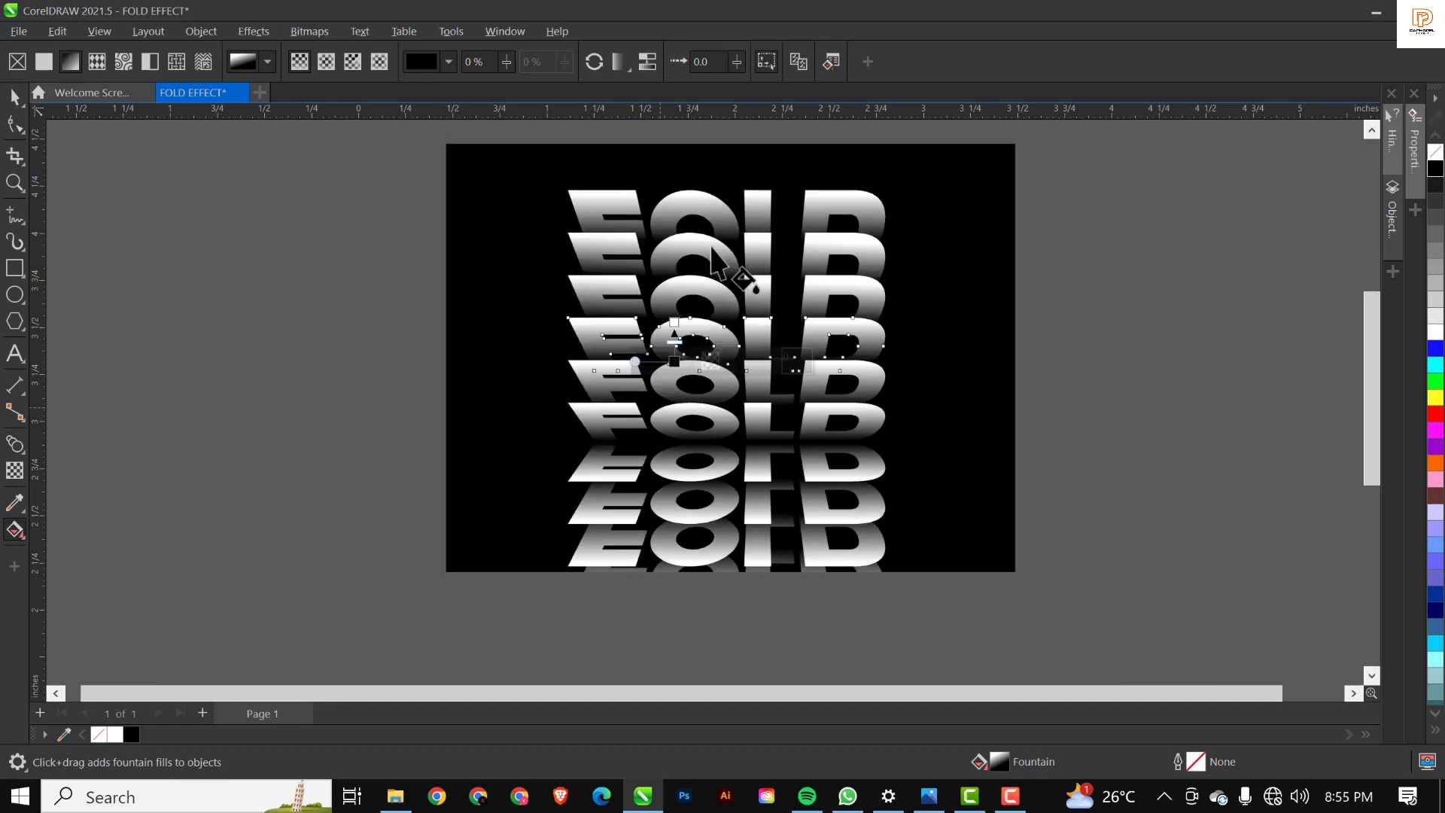
pyautogui.press('space')
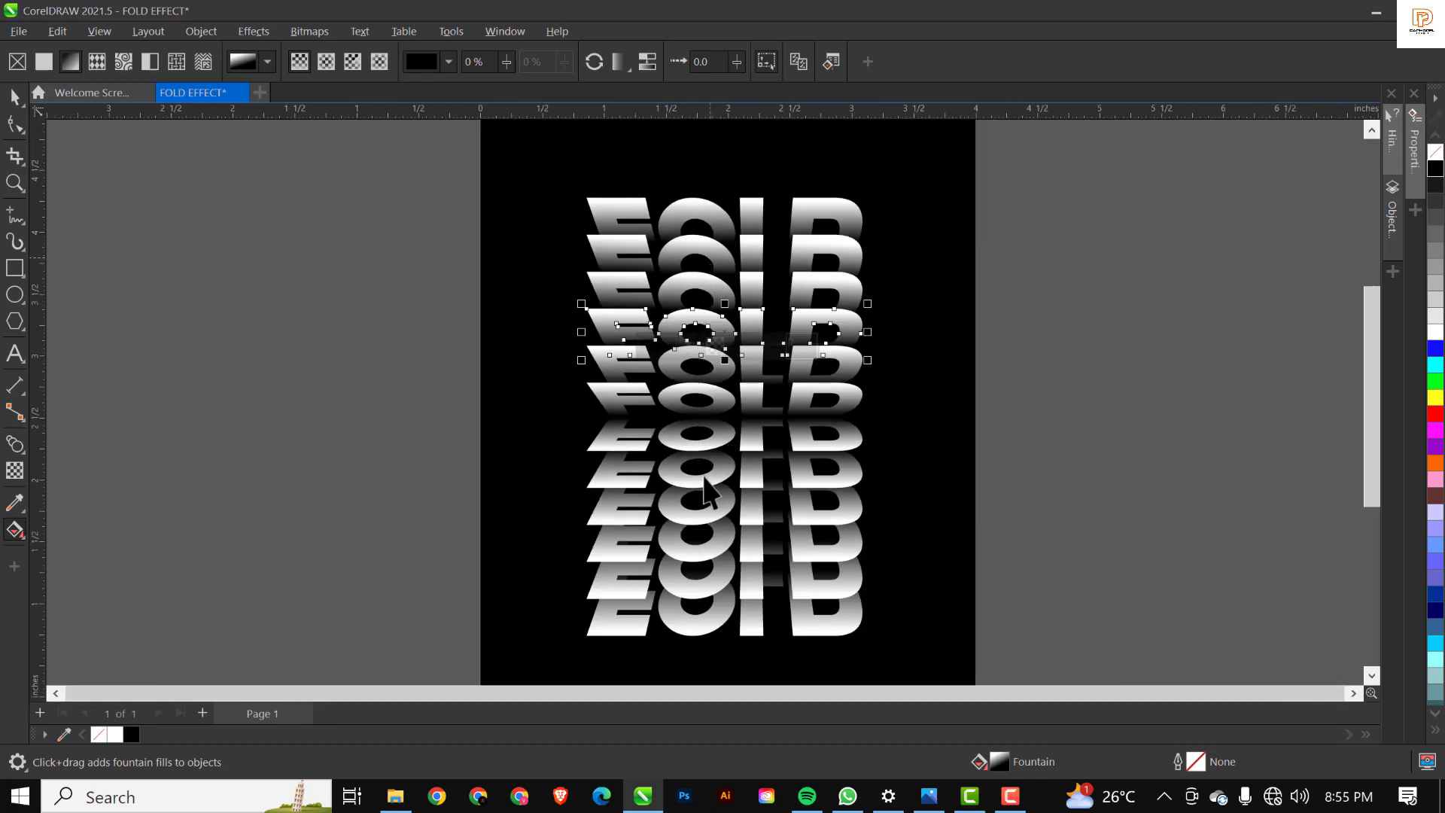
pyautogui.click(708, 489)
pyautogui.press('space')
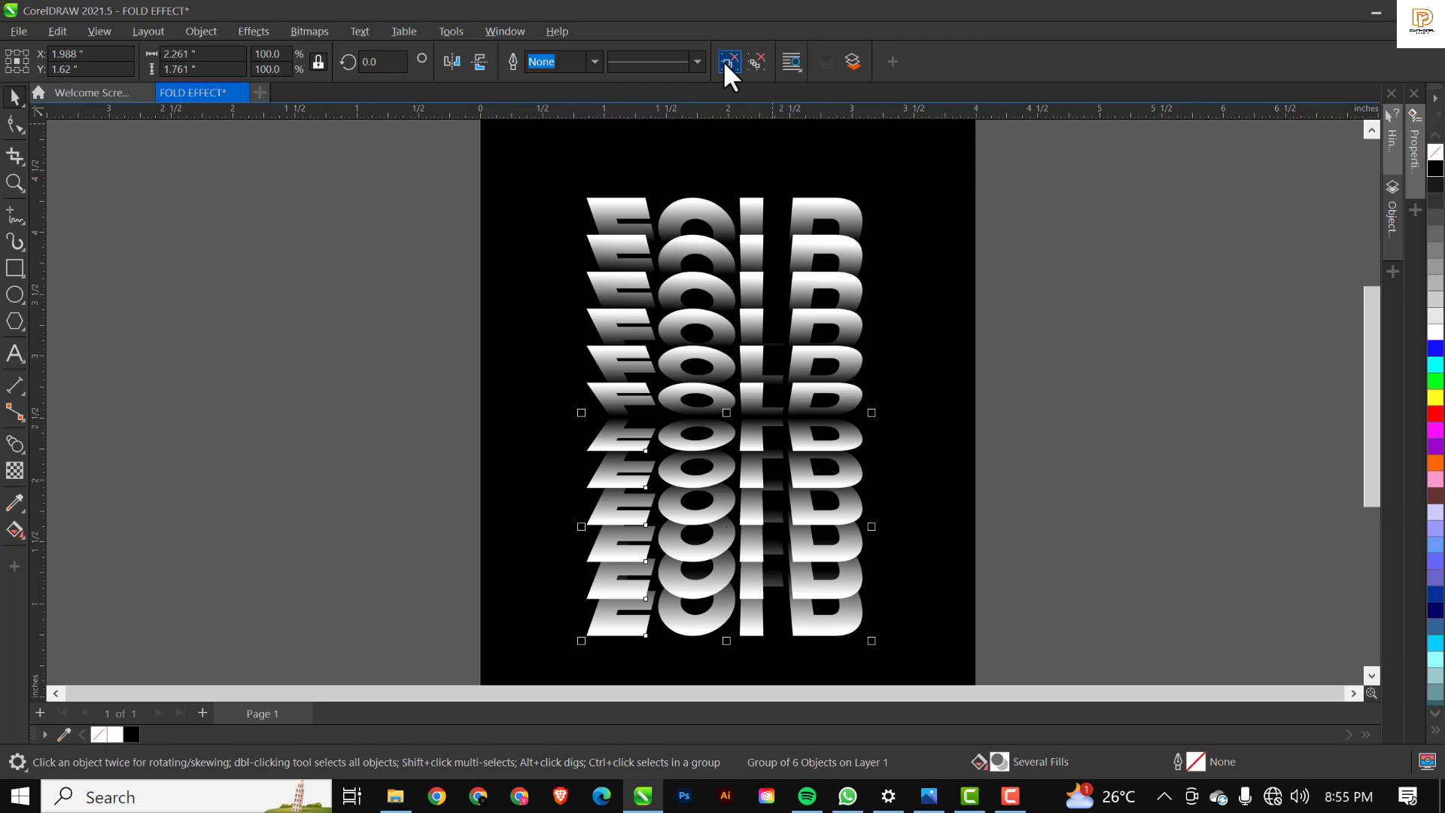
pyautogui.keyDown('ctrl'); pyautogui.click(807, 443); pyautogui.keyUp('ctrl')
pyautogui.press('space')
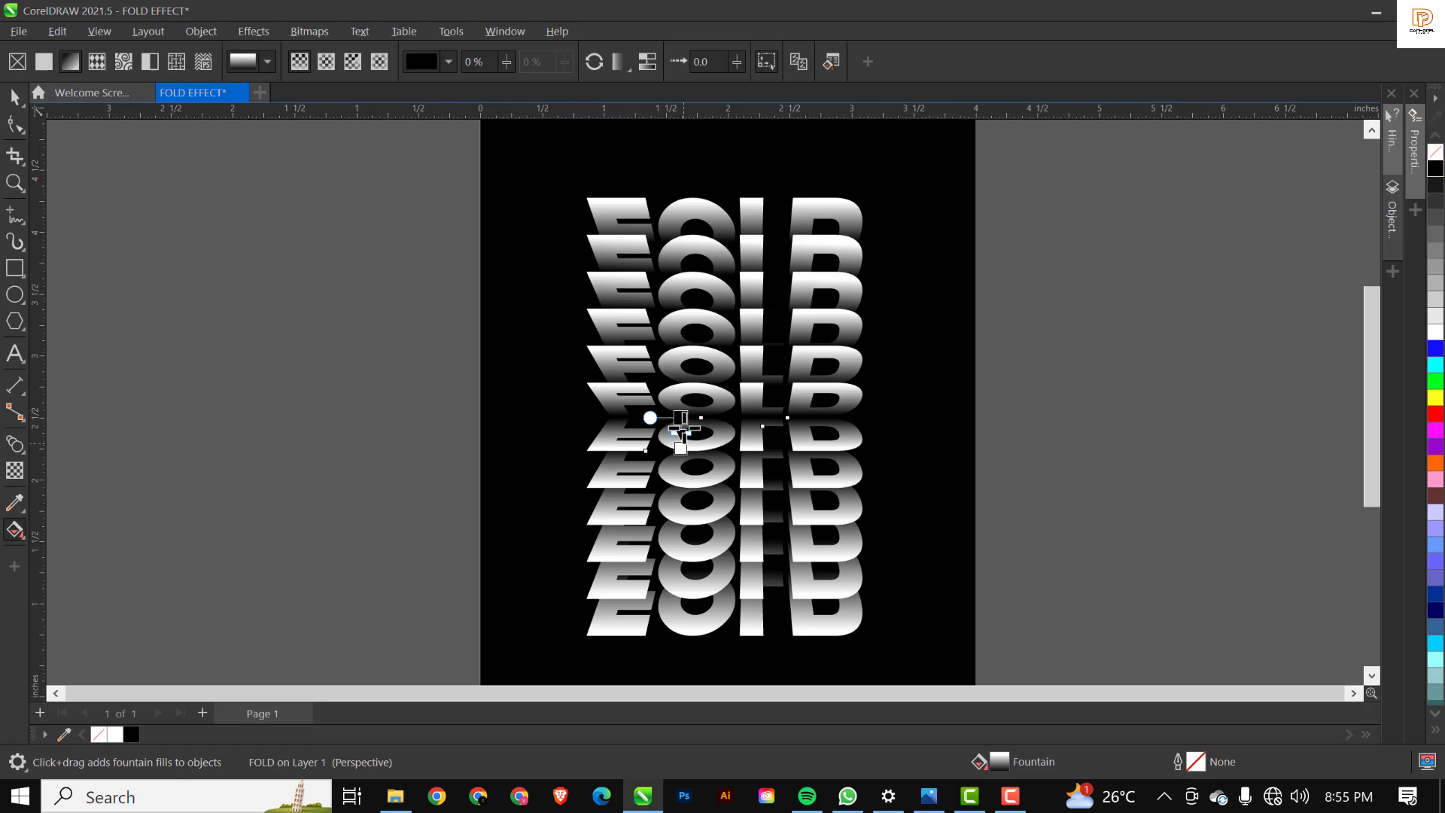
pyautogui.press('space')
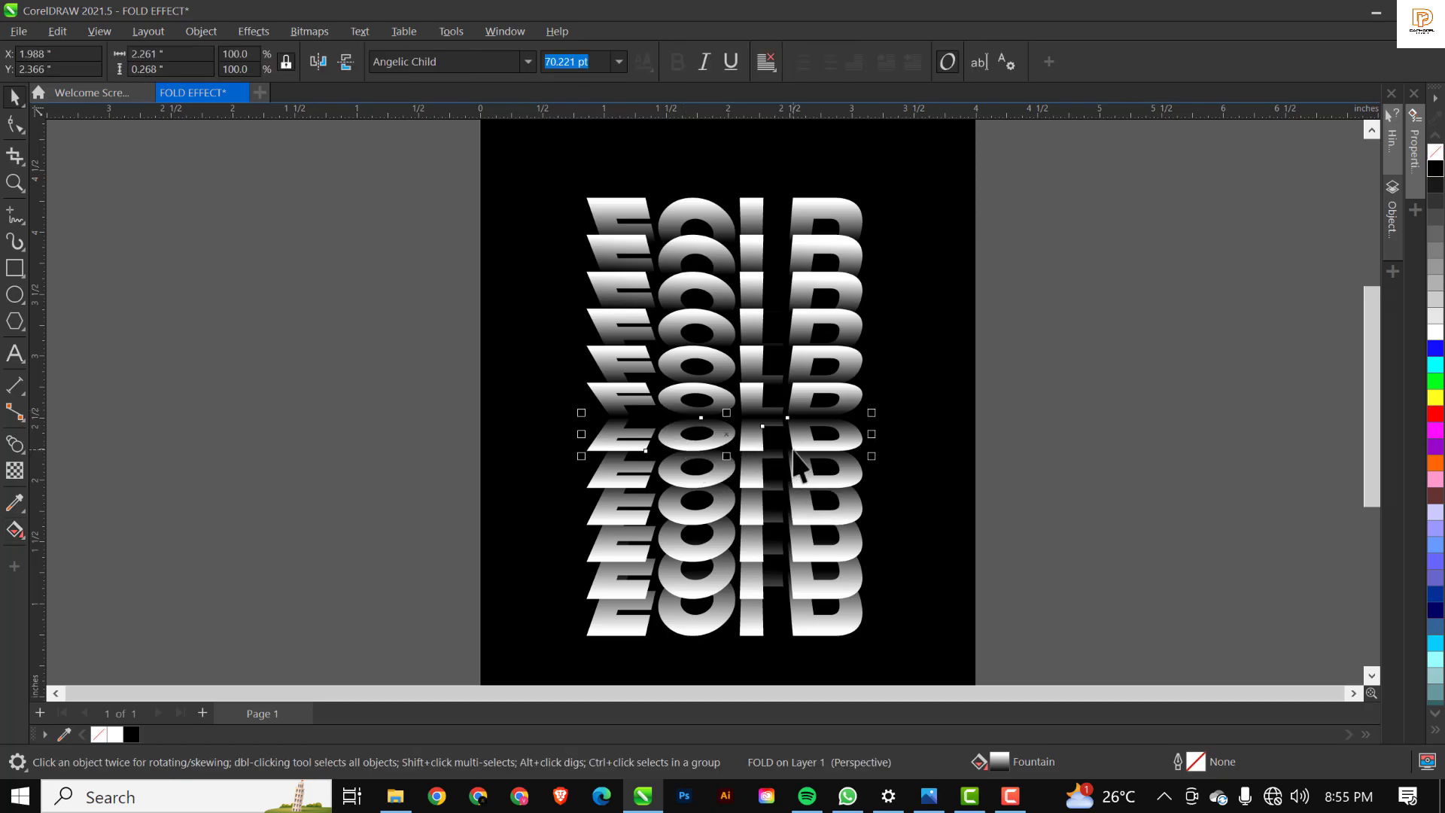
pyautogui.press('Escape')
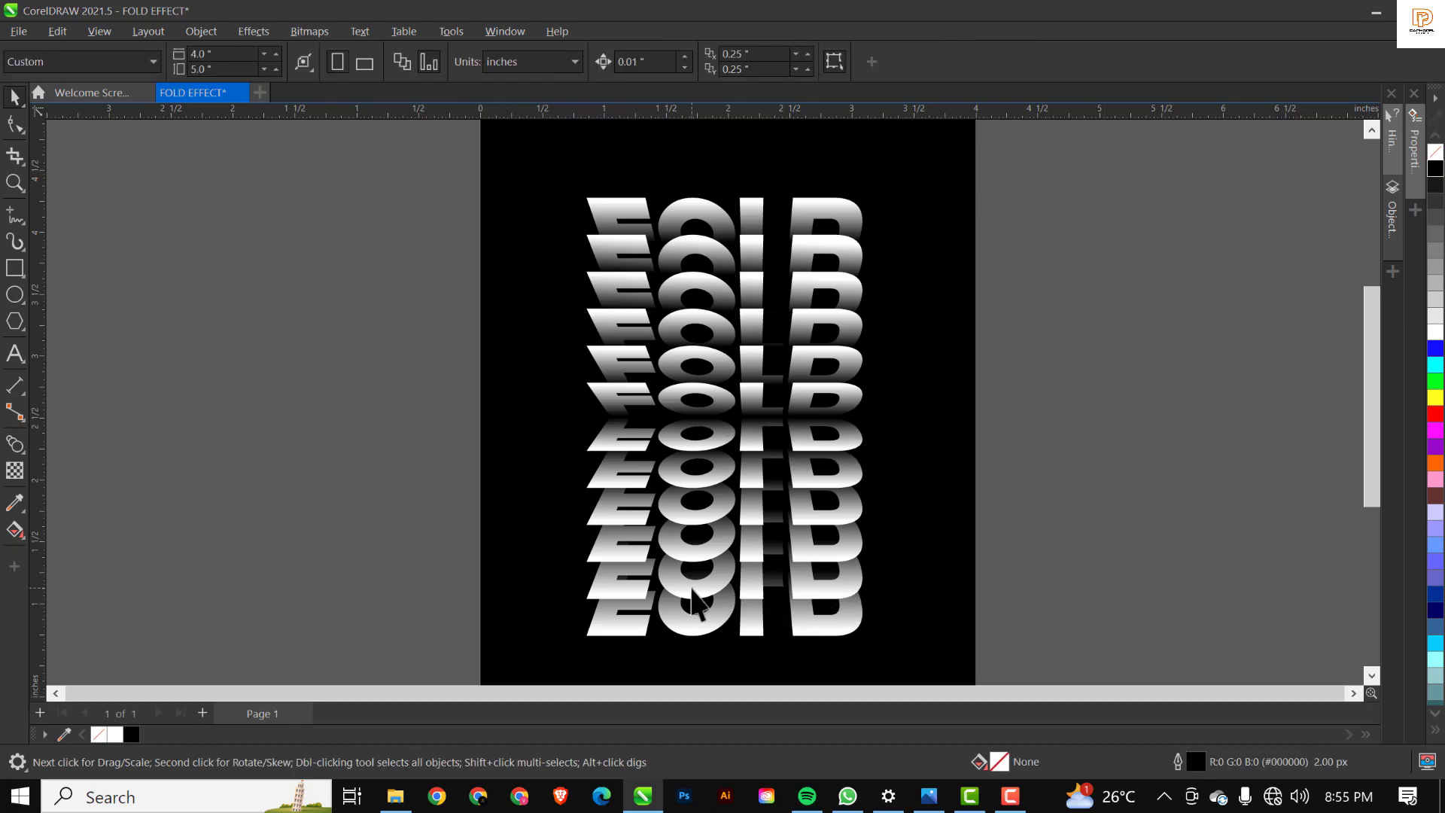
# - Drag the lower rows' gradients down to darken them and apply the fill to the bottom FOLD row
pyautogui.click(707, 497)
pyautogui.press('space')
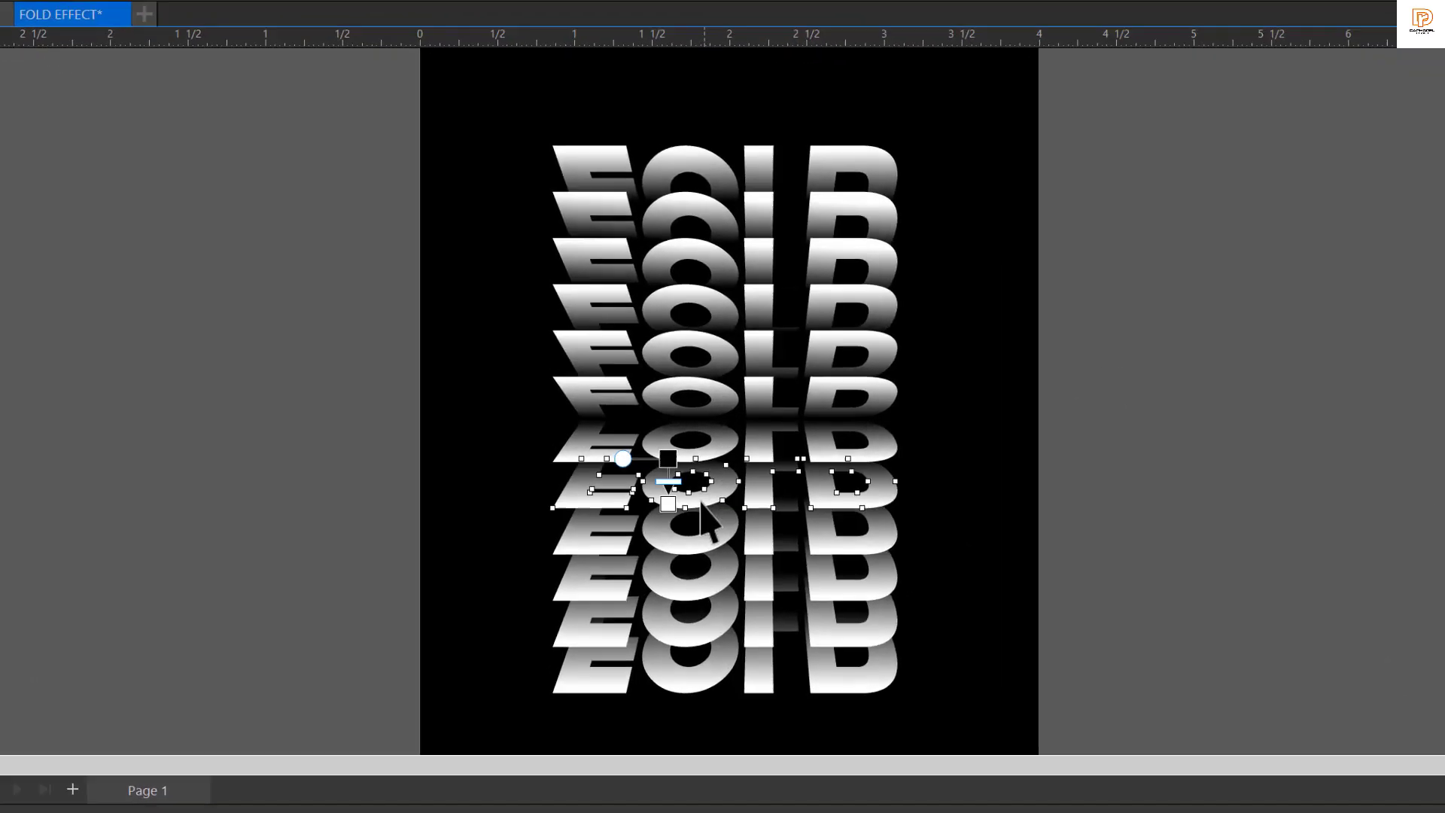
pyautogui.scroll(2, 664, 482)
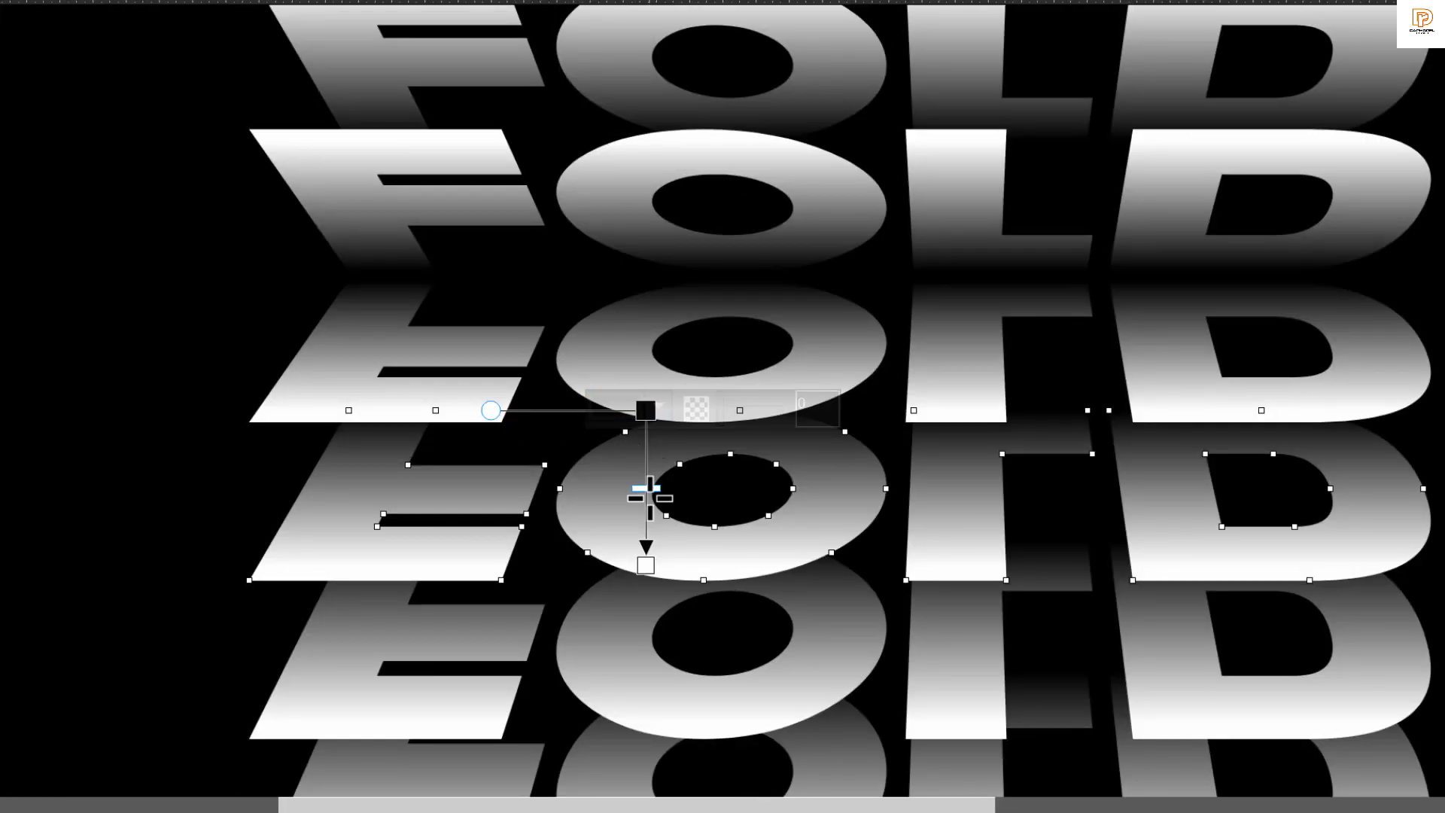
pyautogui.moveTo(645, 463); pyautogui.dragTo(645, 488)
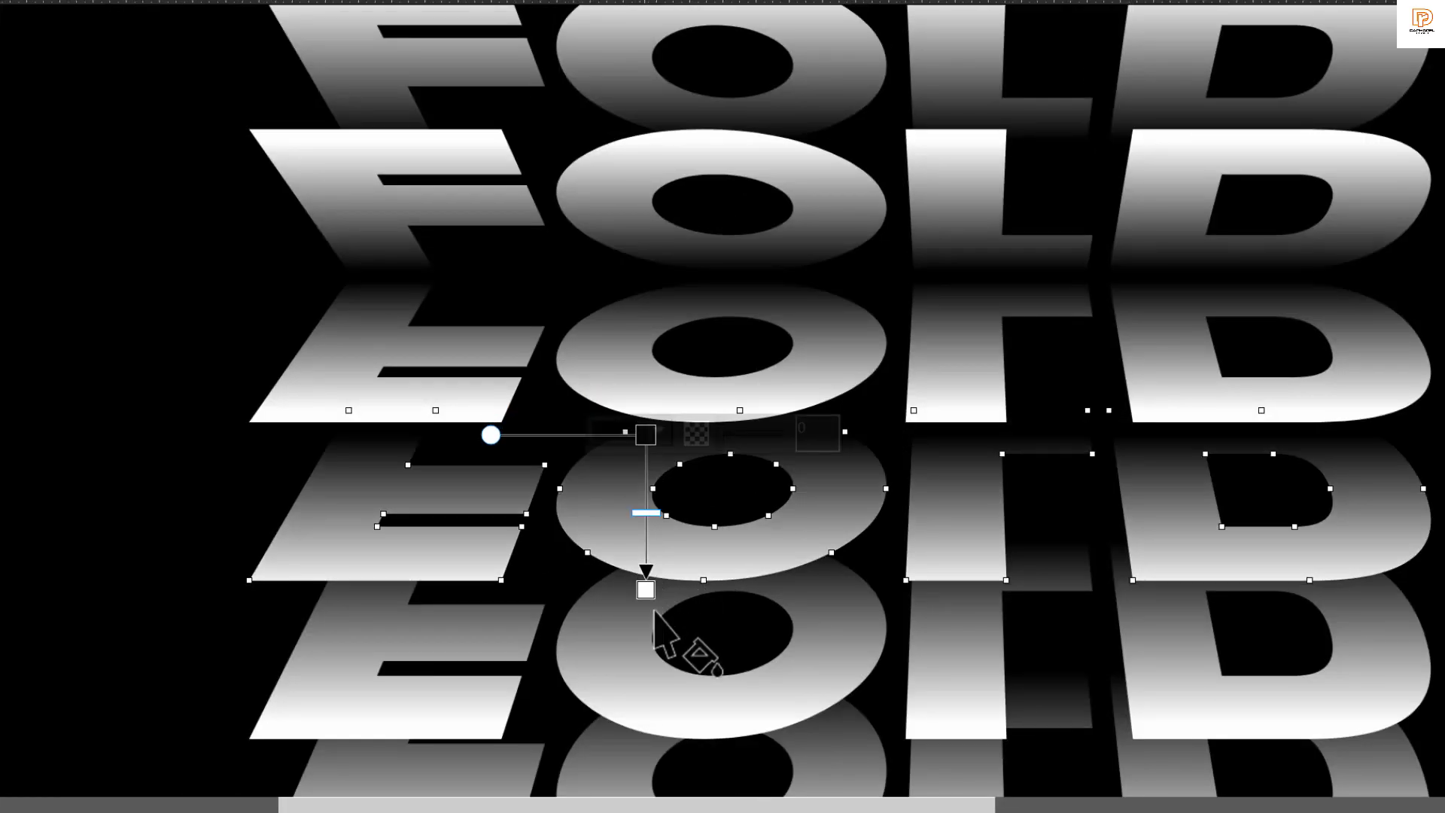
pyautogui.click(618, 672)
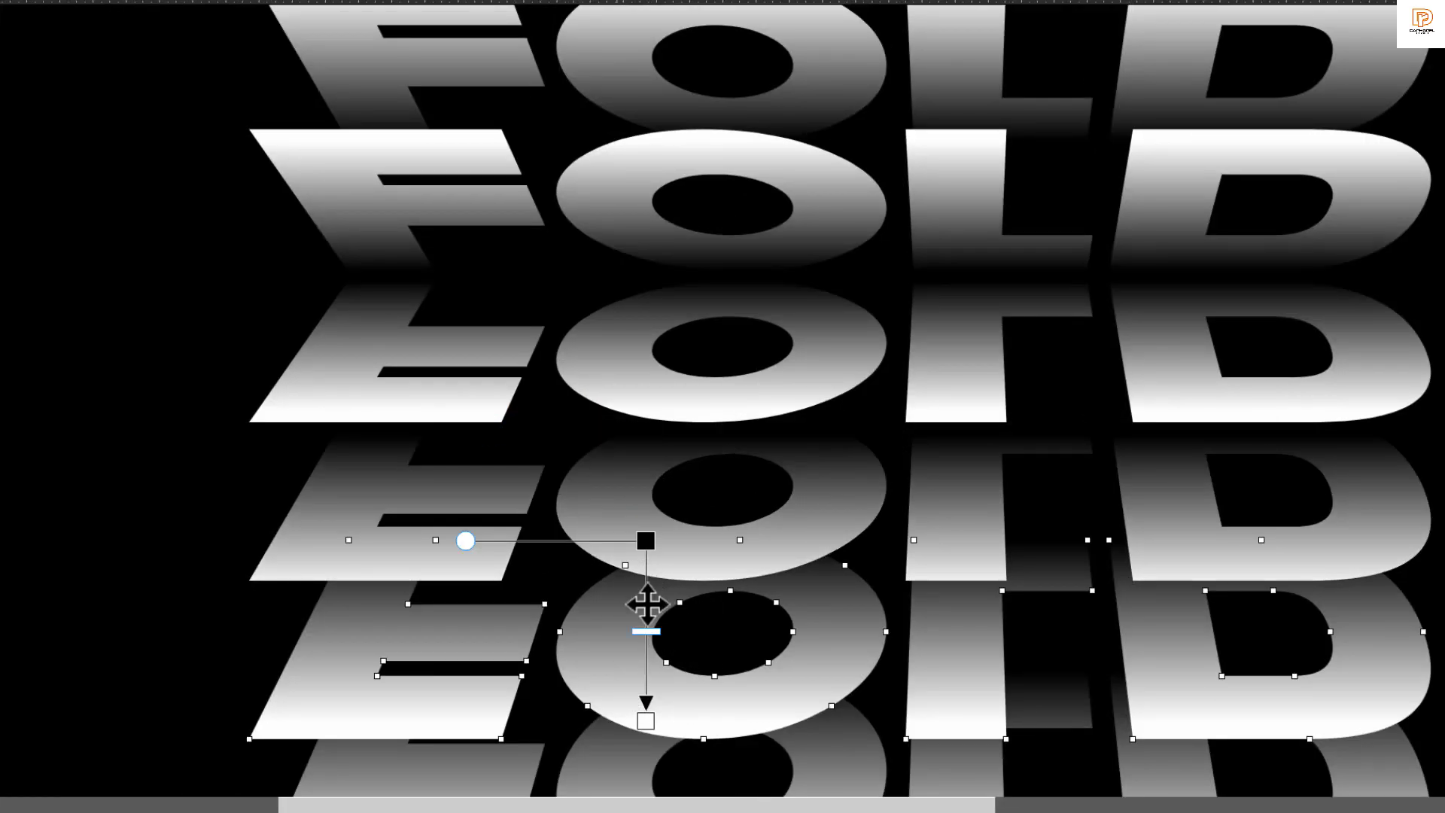
pyautogui.scroll(-3, 693, 509)
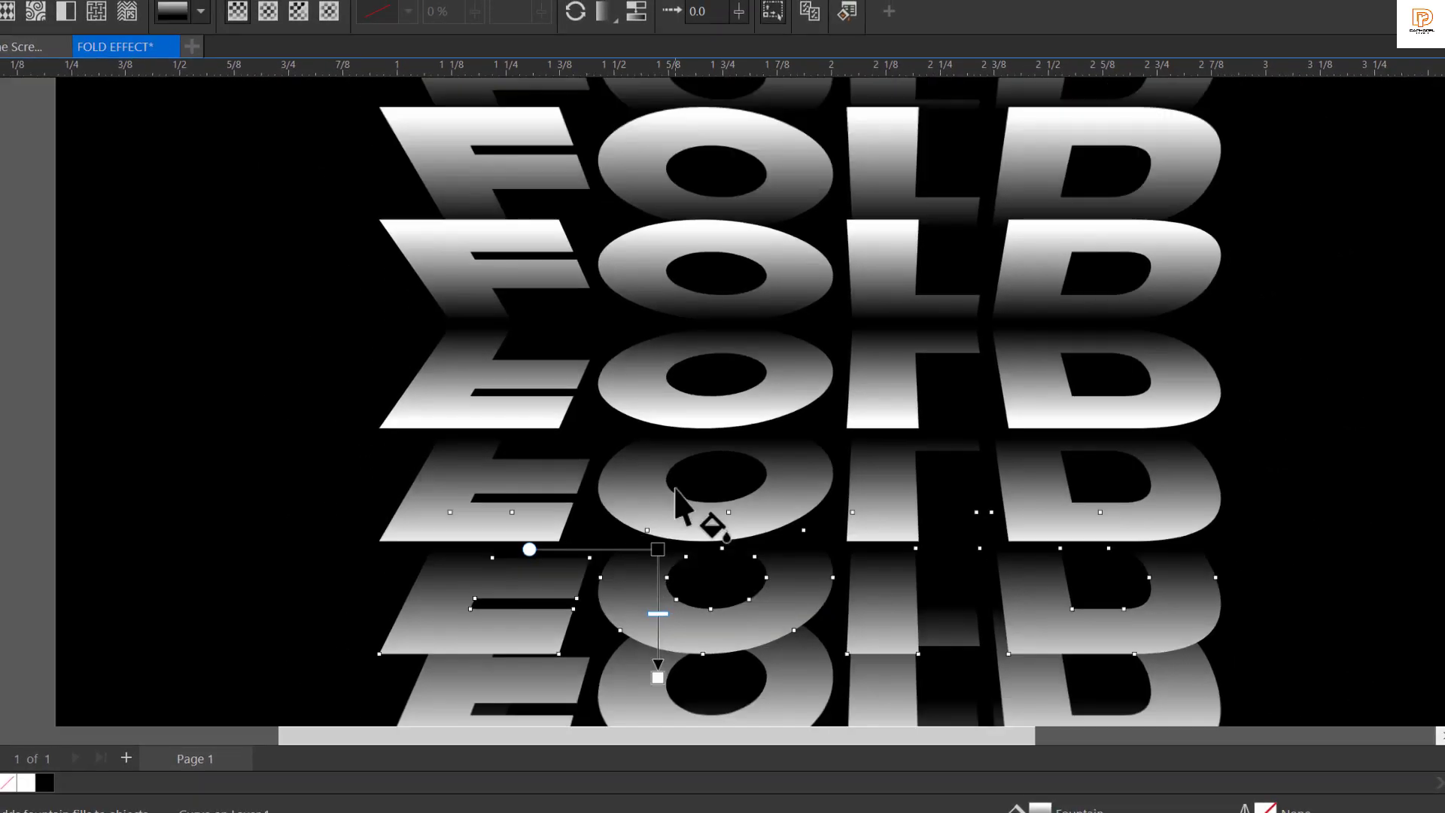
pyautogui.scroll(-1, 685, 572)
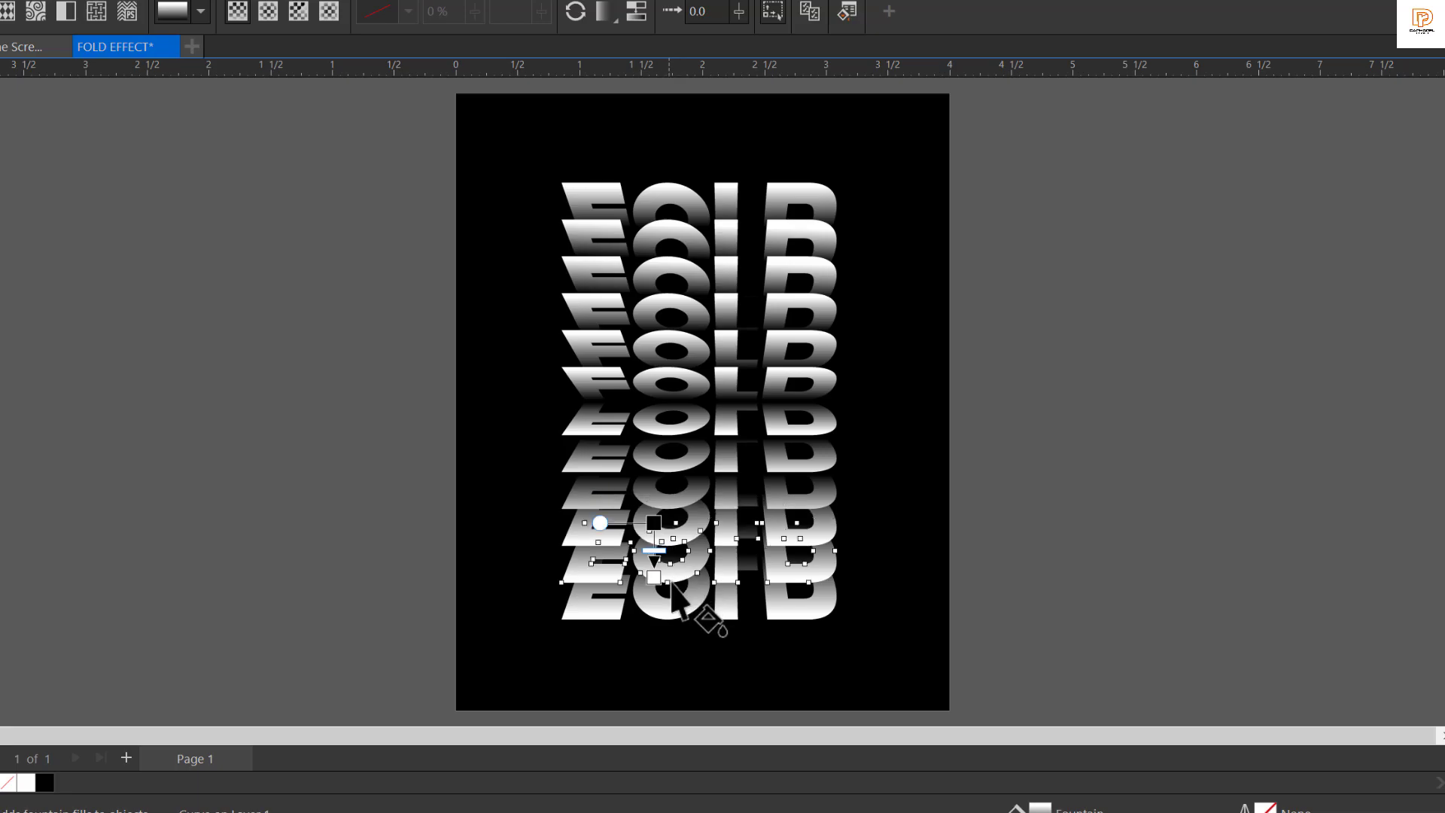
pyautogui.click(672, 606)
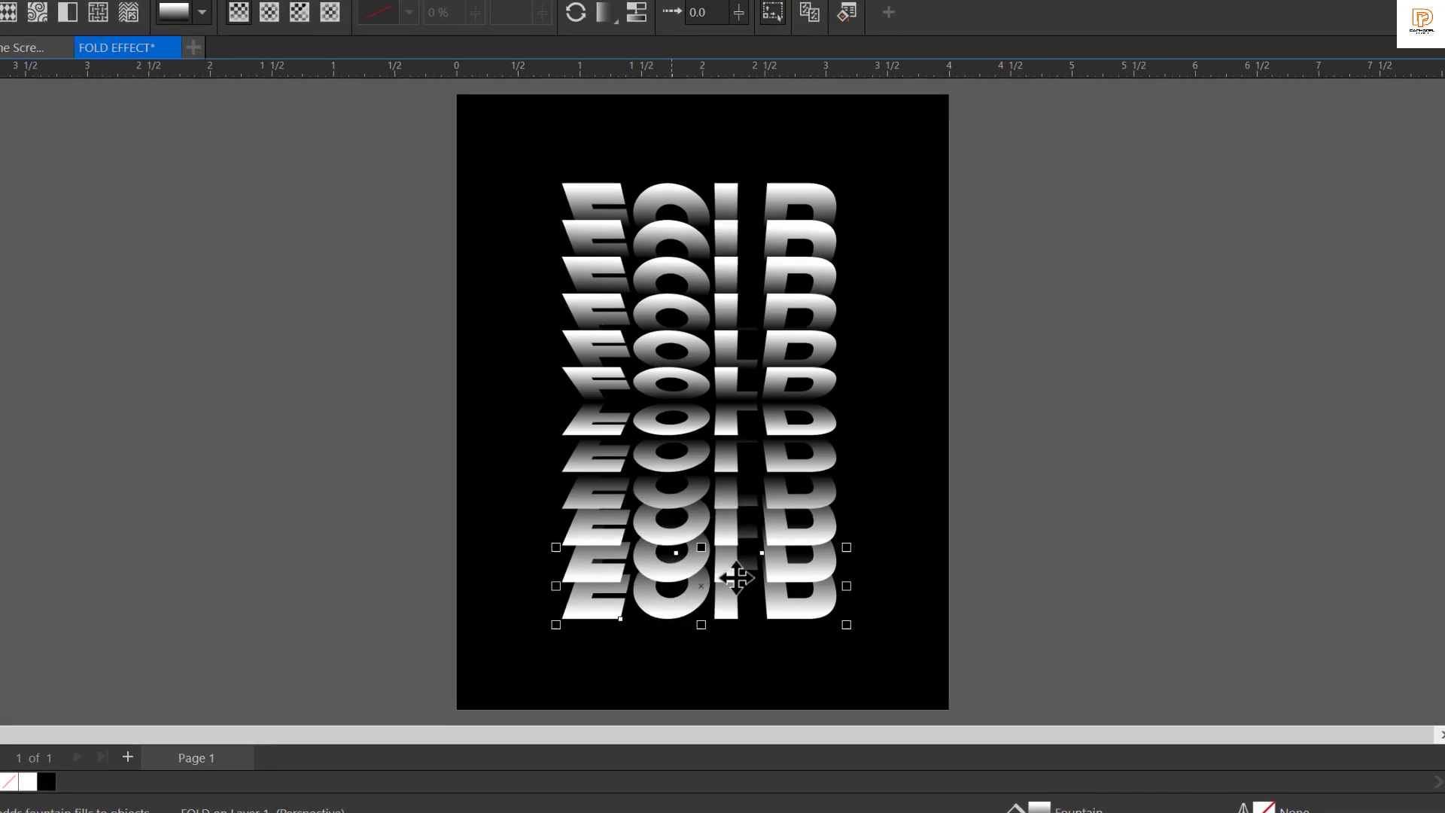
pyautogui.press('space')
pyautogui.press('Escape')
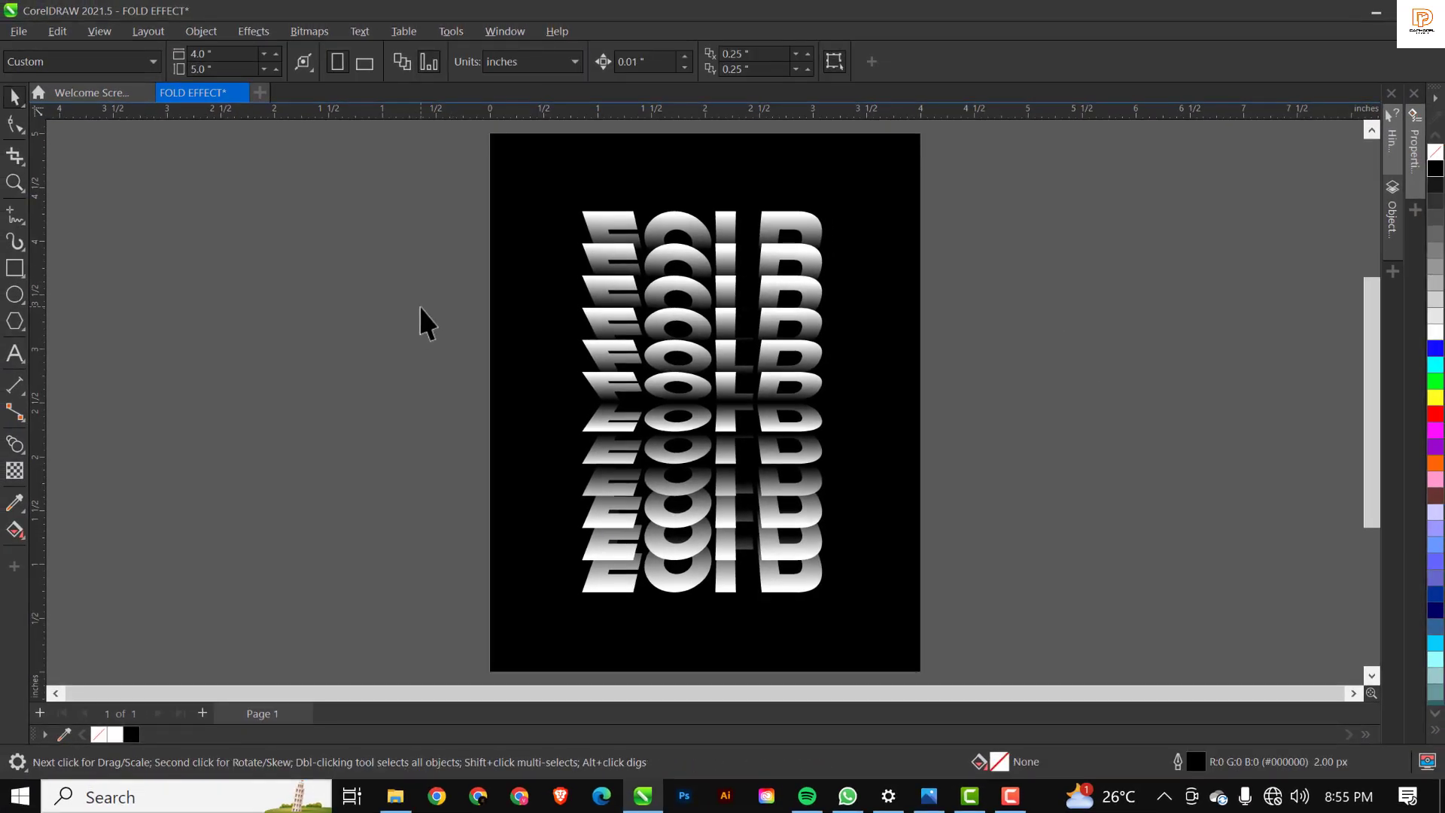
# - Select the black 4 x 5 inch background rectangle with the Pick tool
pyautogui.press('XF86MonBrightnessUp')
pyautogui.click(745, 174)
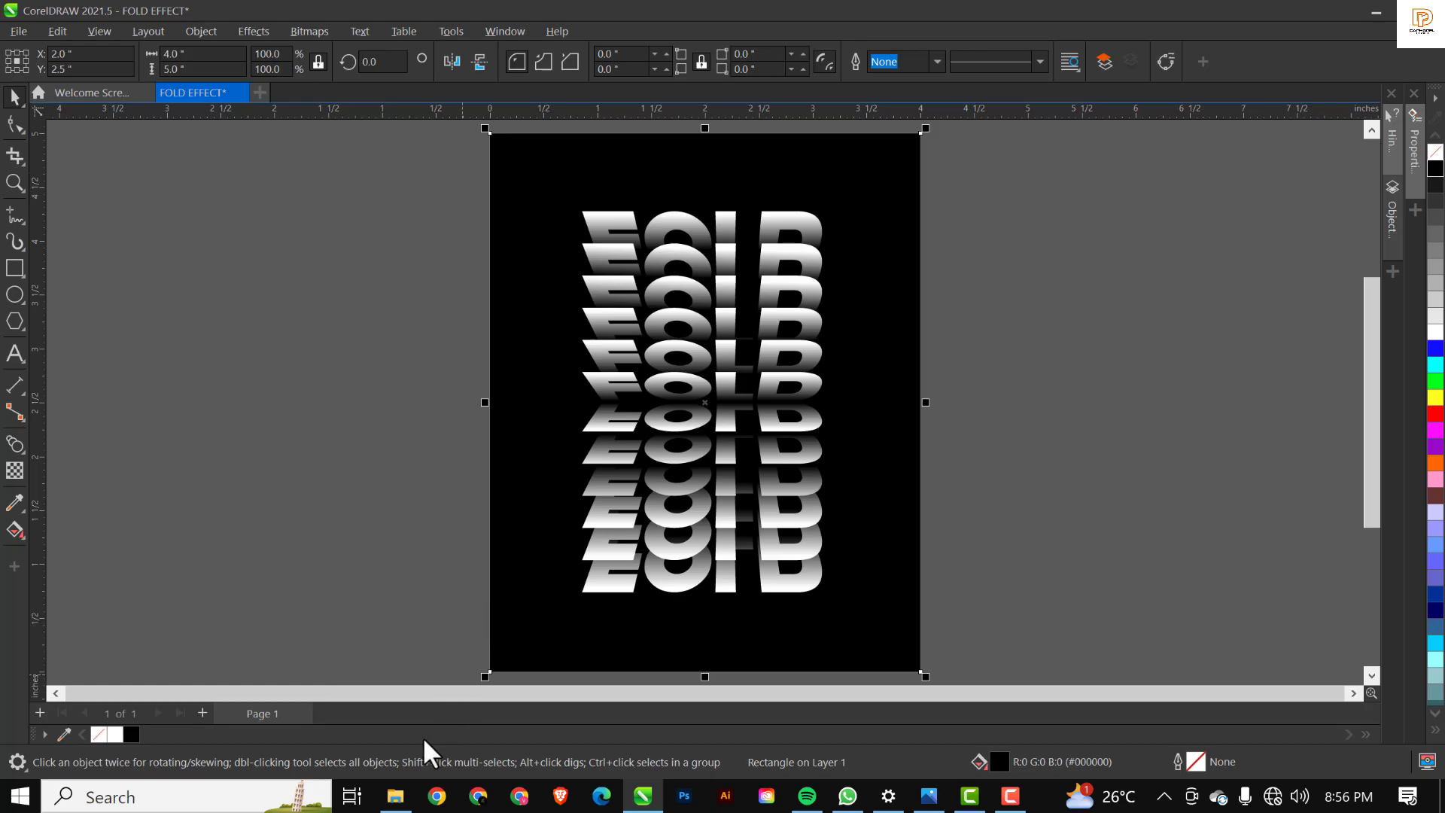
# - Drag the B97-125 starfield image from New folder in File Explorer into the CorelDRAW document
pyautogui.click(400, 802)
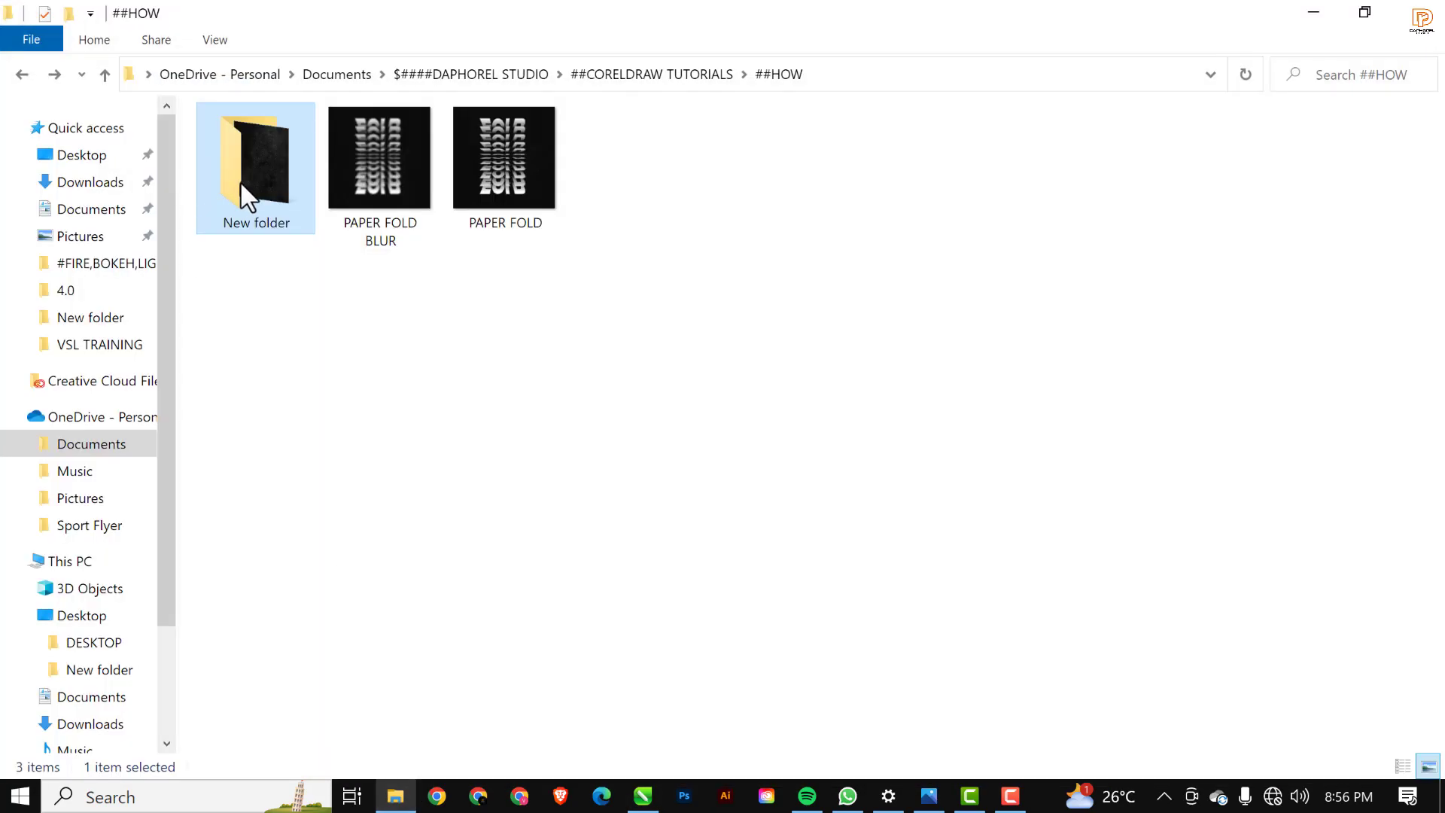
pyautogui.doubleClick(242, 184)
pyautogui.click(245, 138)
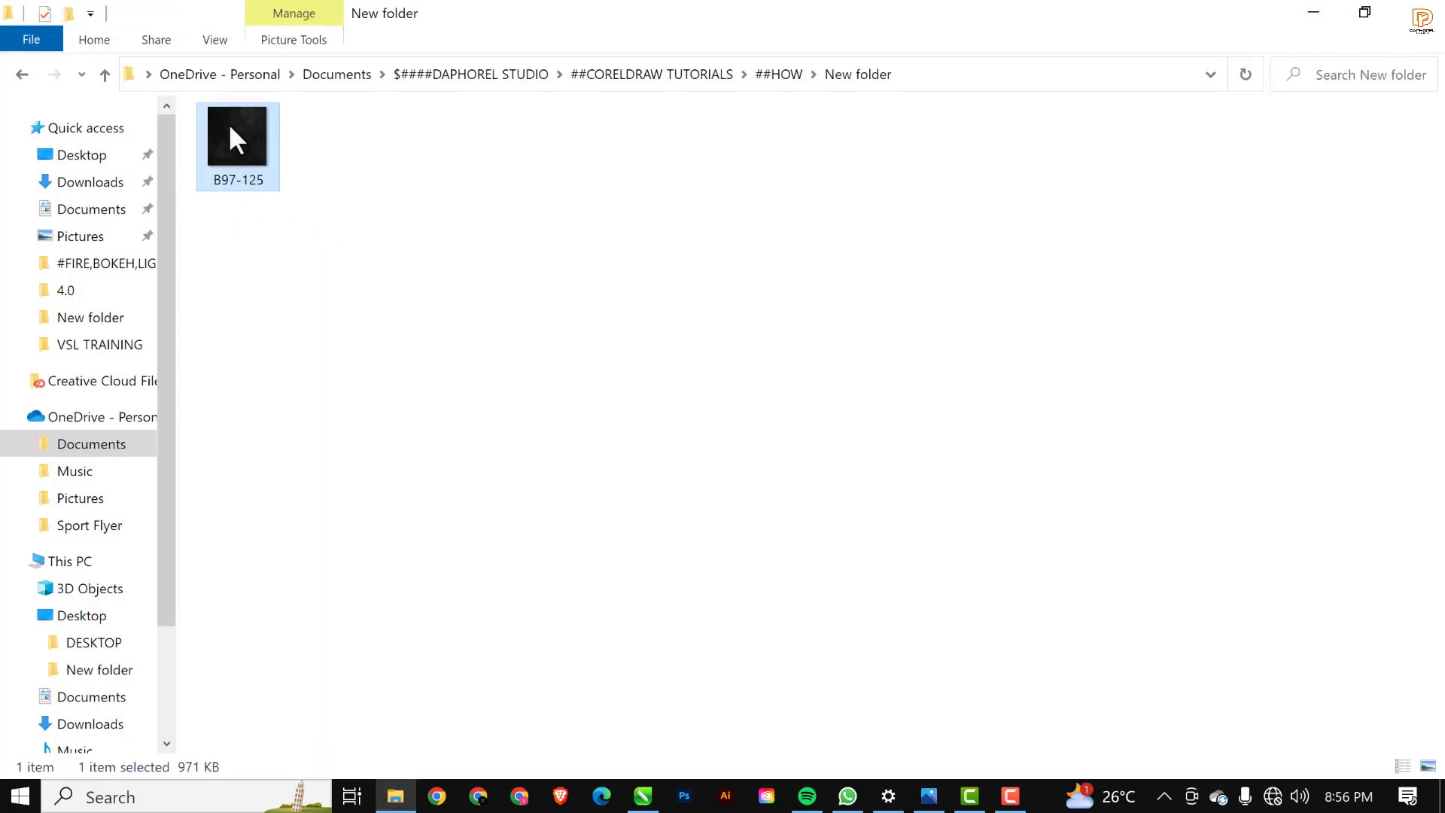
pyautogui.moveTo(230, 128); pyautogui.dragTo(1058, 319)
pyautogui.scroll(-4, 860, 326)
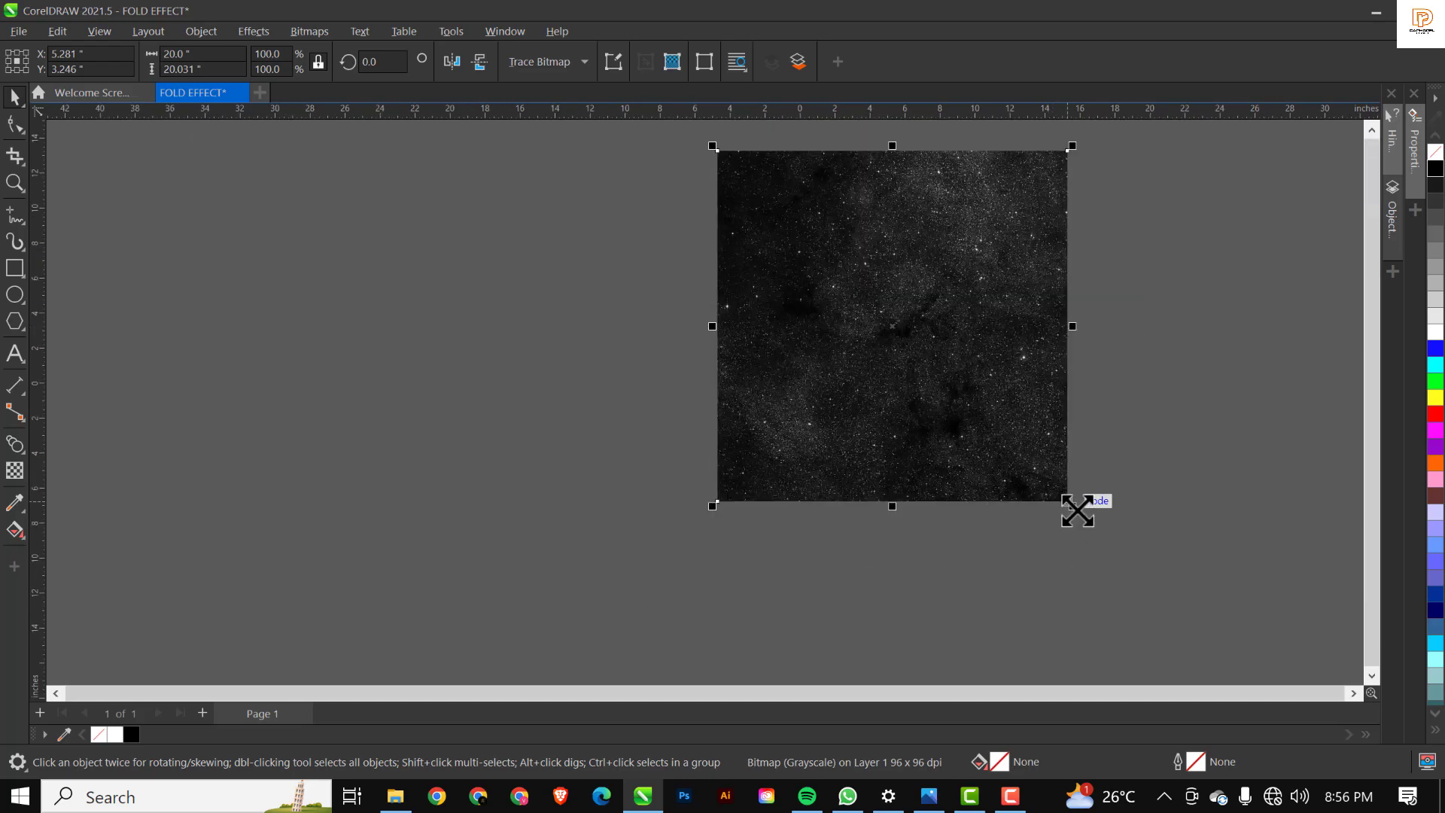
# - Scale the starfield bitmap to about 31.7% (6.343 × 6.353 in) and place it right of the page
pyautogui.moveTo(1077, 510); pyautogui.dragTo(964, 450)
pyautogui.moveTo(918, 335); pyautogui.dragTo(932, 336)
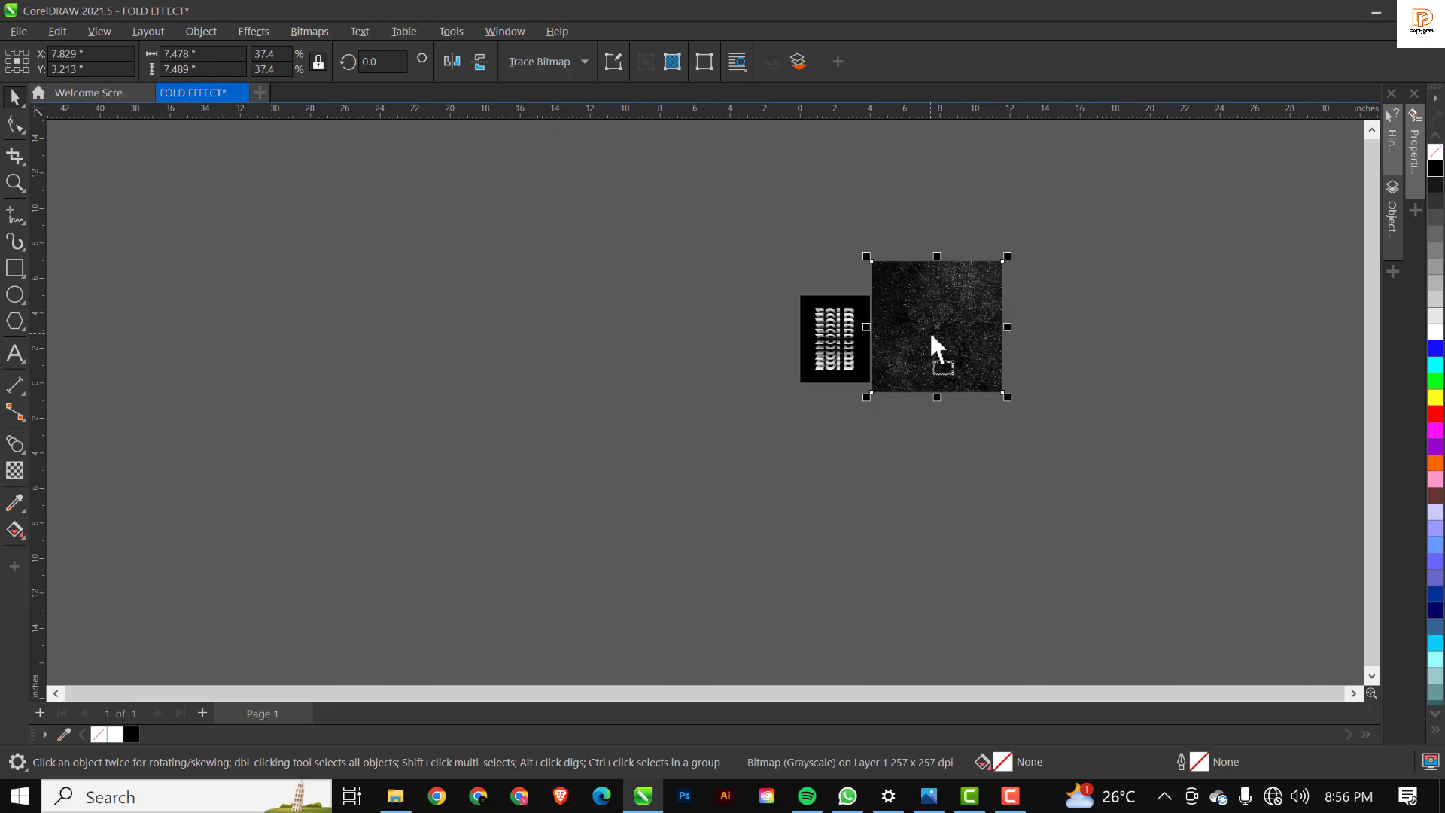
pyautogui.hotkey('shift', 'F2')
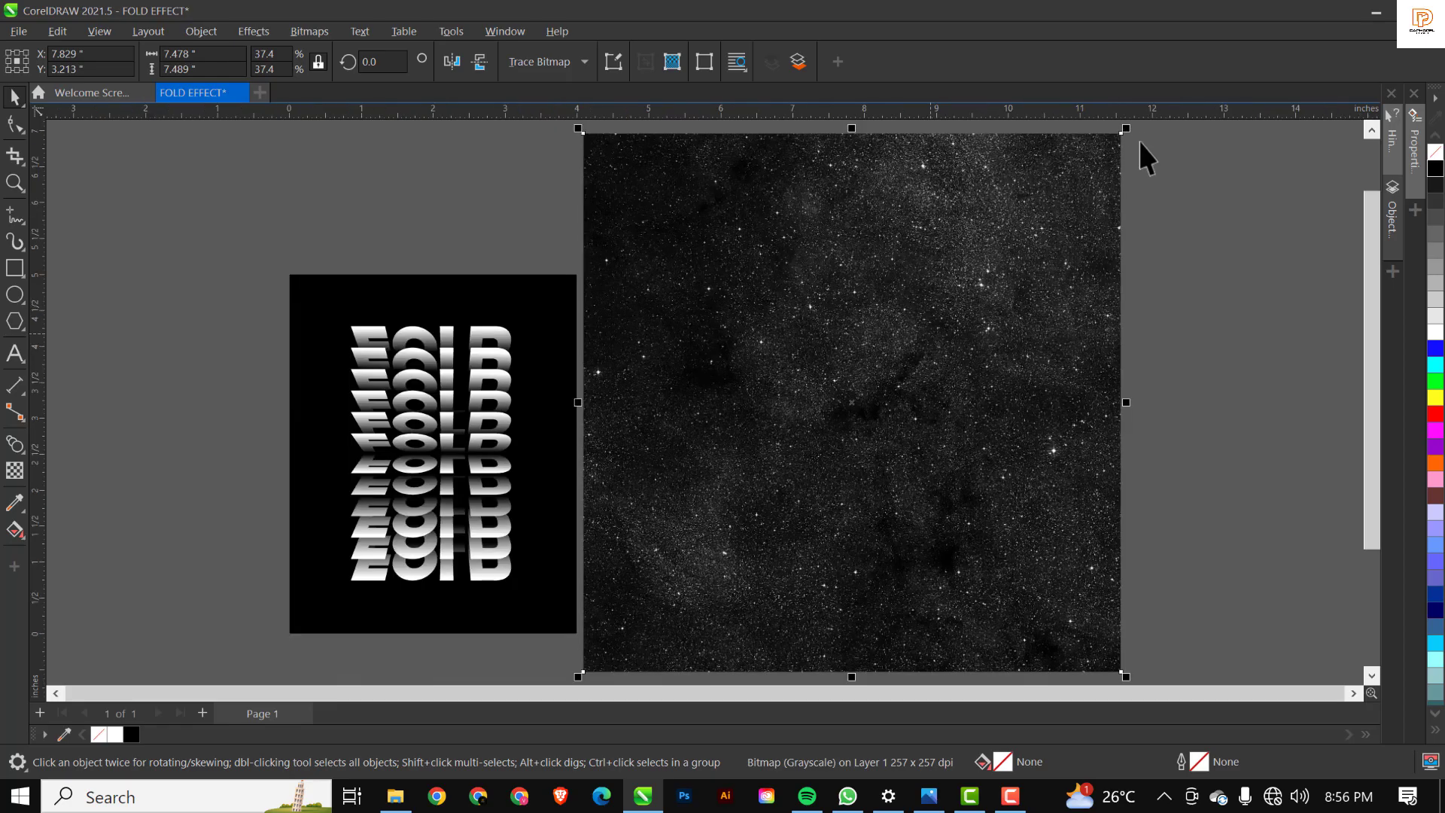
pyautogui.moveTo(1126, 128); pyautogui.dragTo(1070, 212)
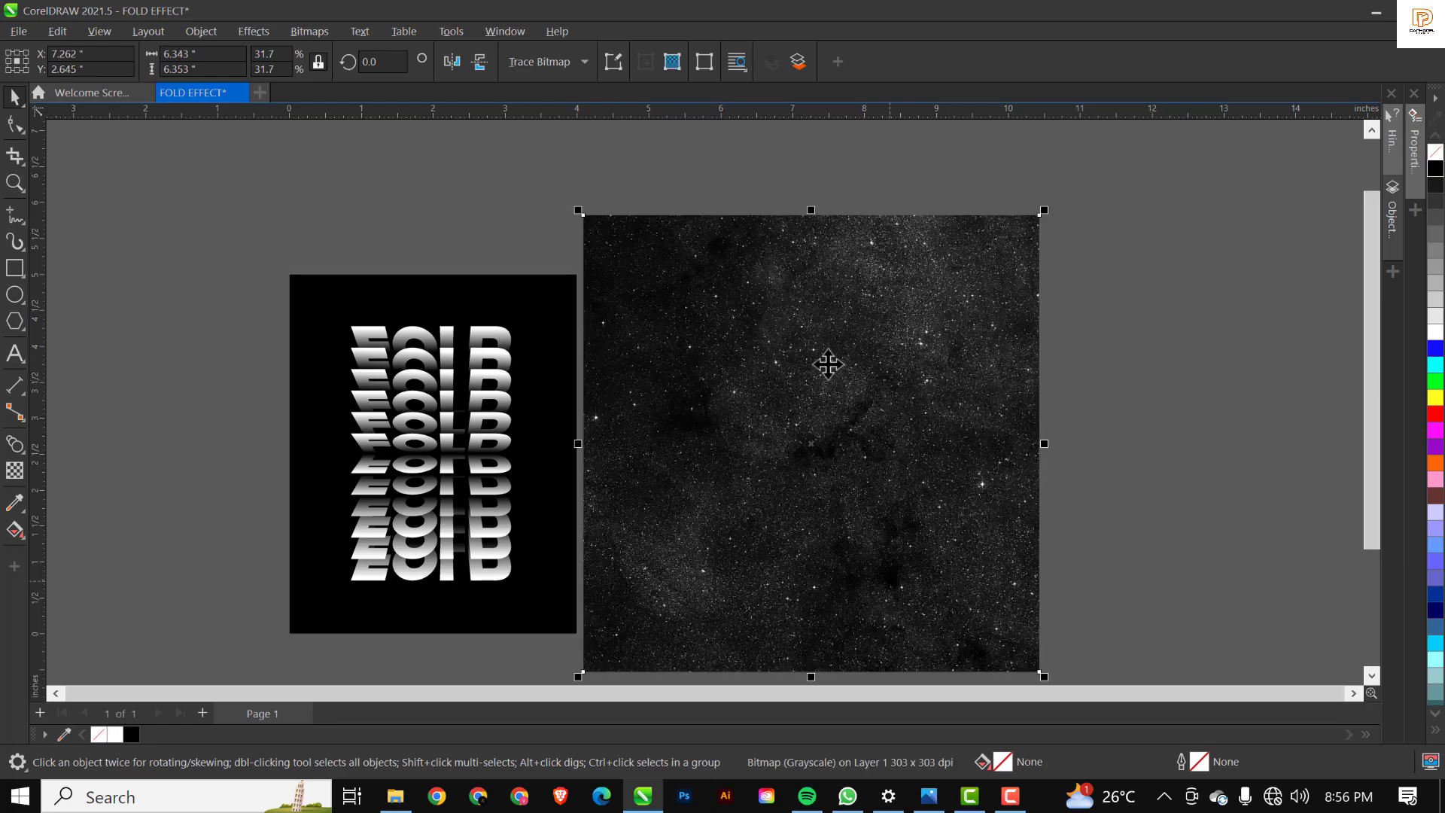
# - Give the starfield a 50% uniform transparency in Screen mode and drag it over the poster
pyautogui.click(12, 472)
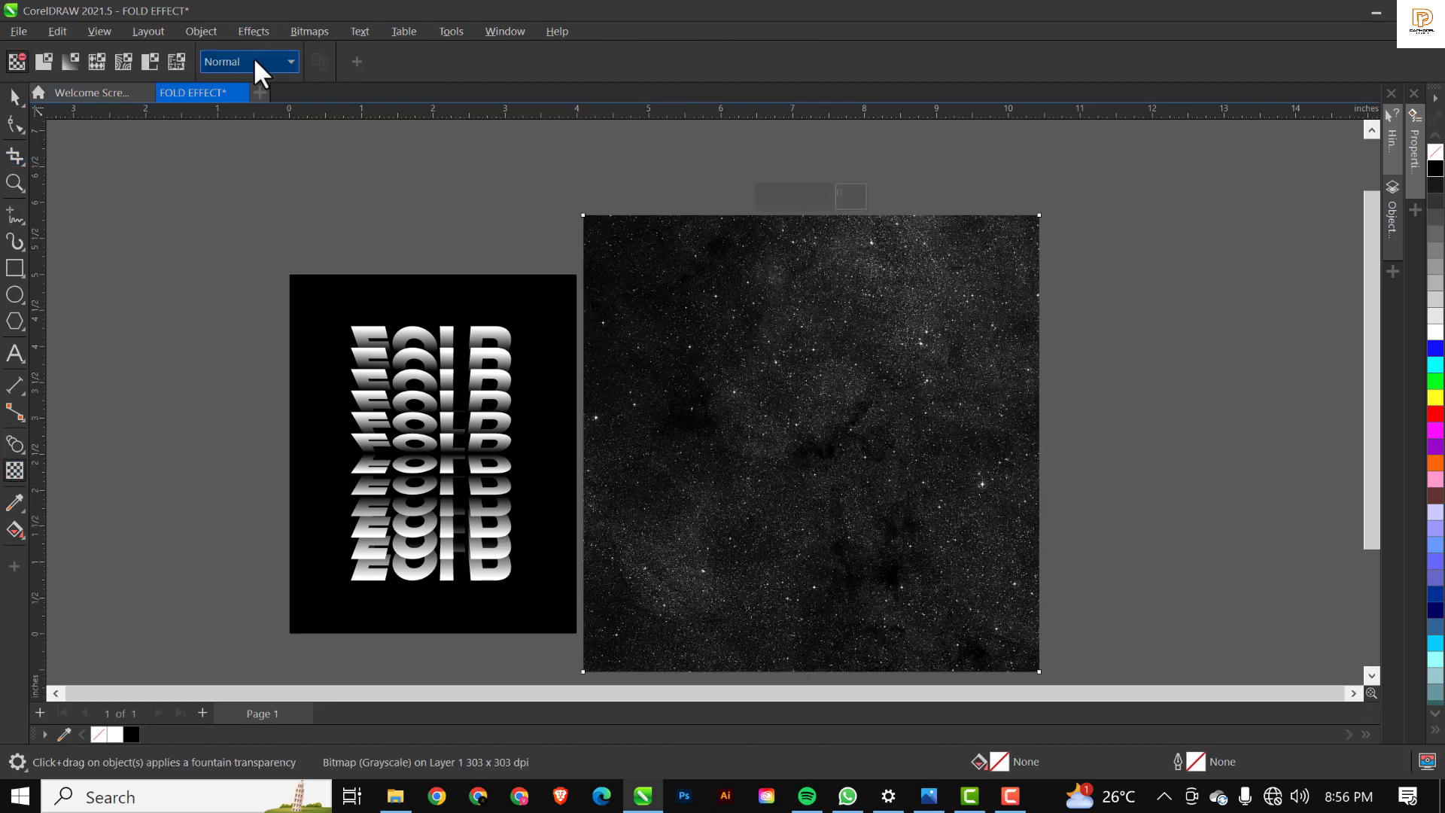
pyautogui.click(254, 61)
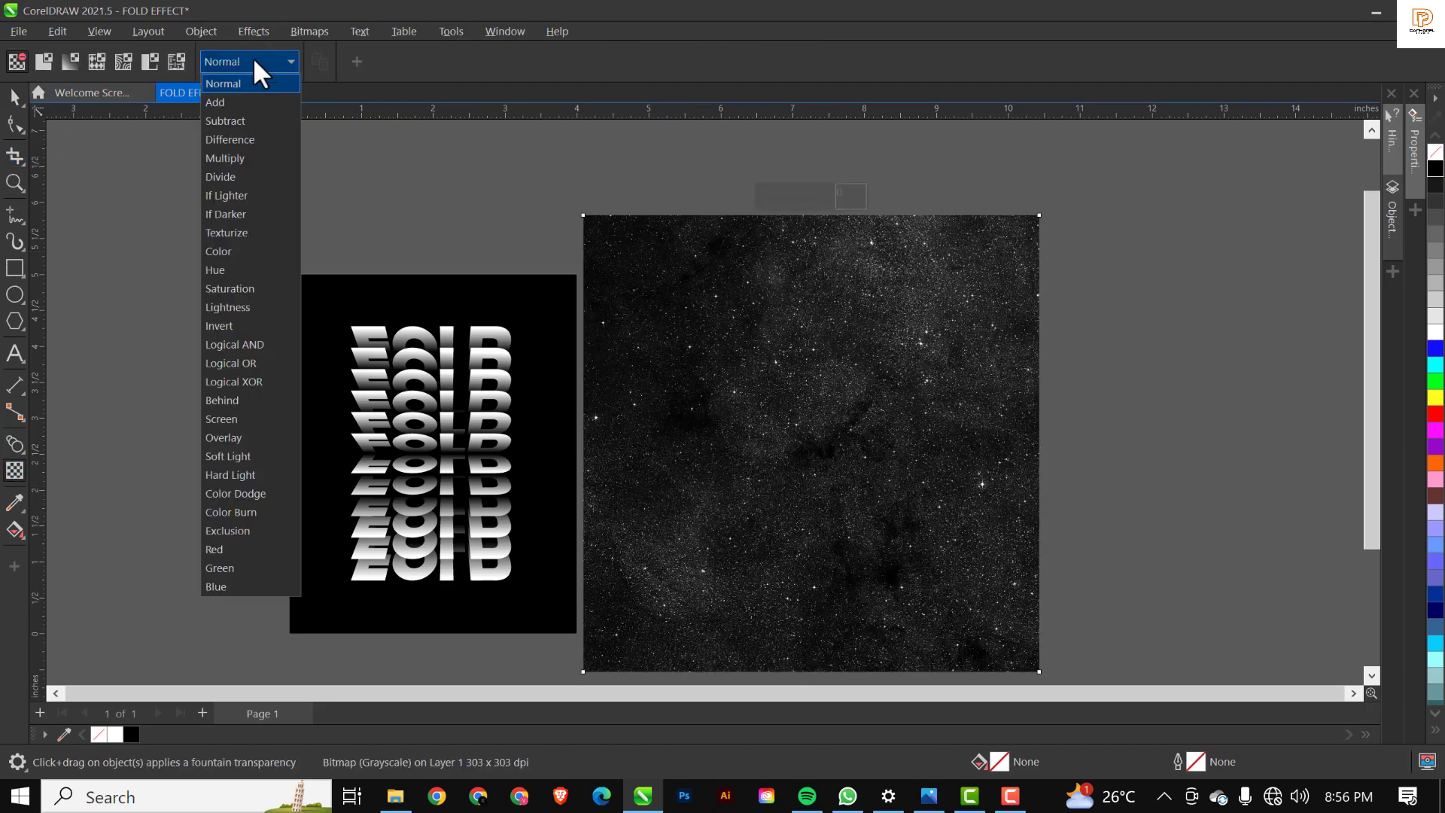
pyautogui.click(254, 419)
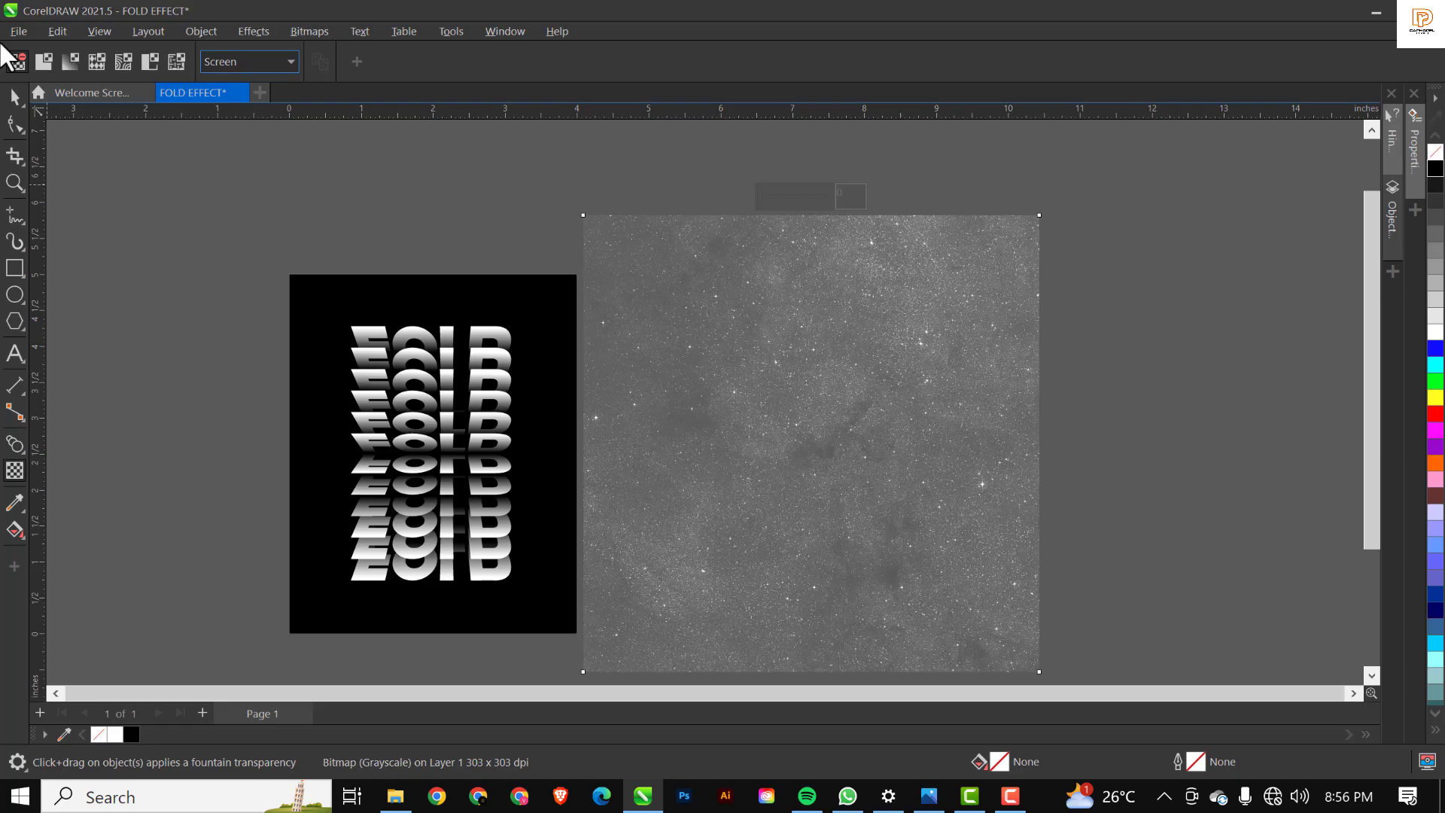
pyautogui.click(44, 57)
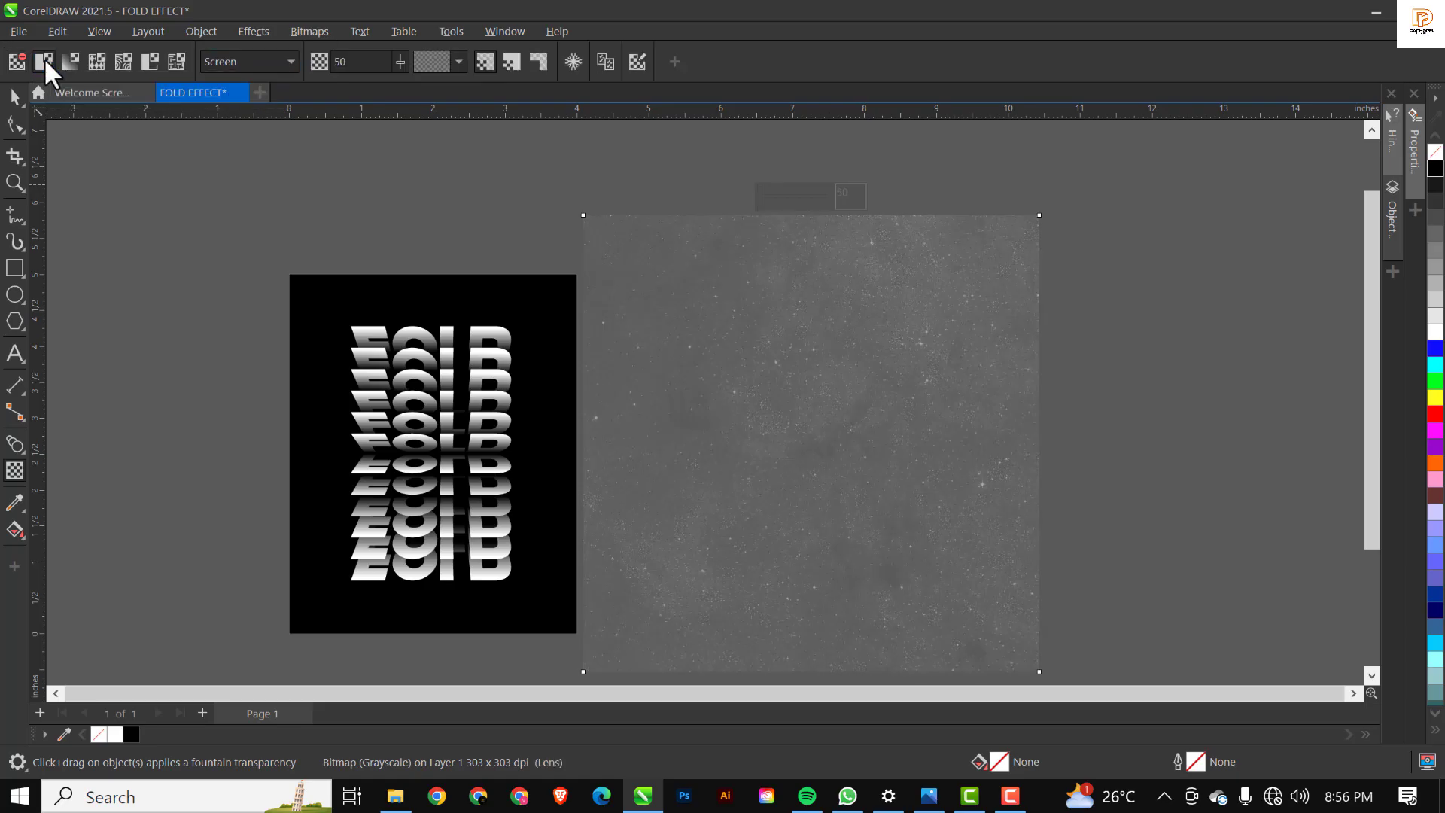
pyautogui.moveTo(906, 431); pyautogui.dragTo(558, 439)
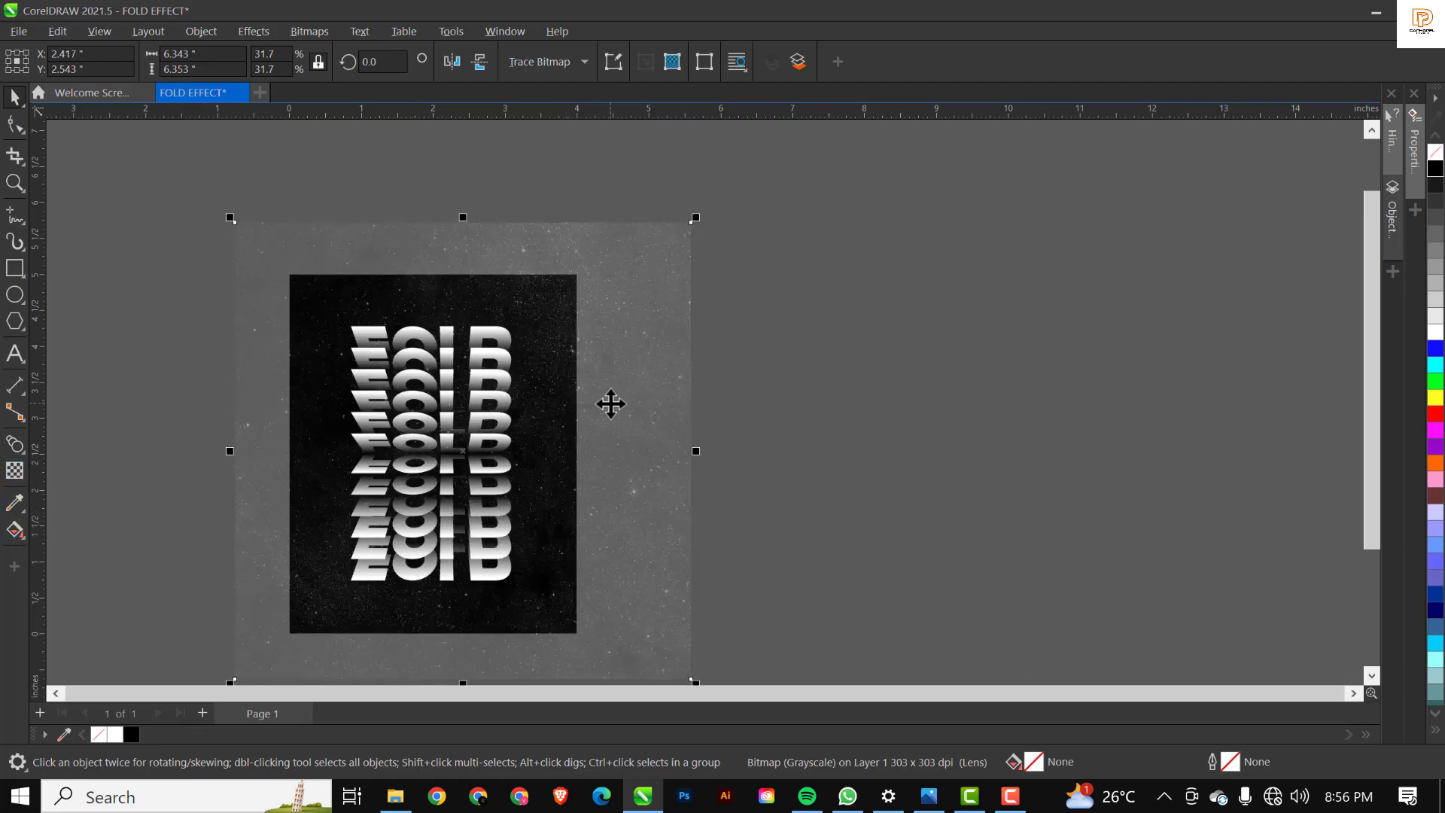
# - Set the starfield's transparency value to 70
pyautogui.click(15, 471)
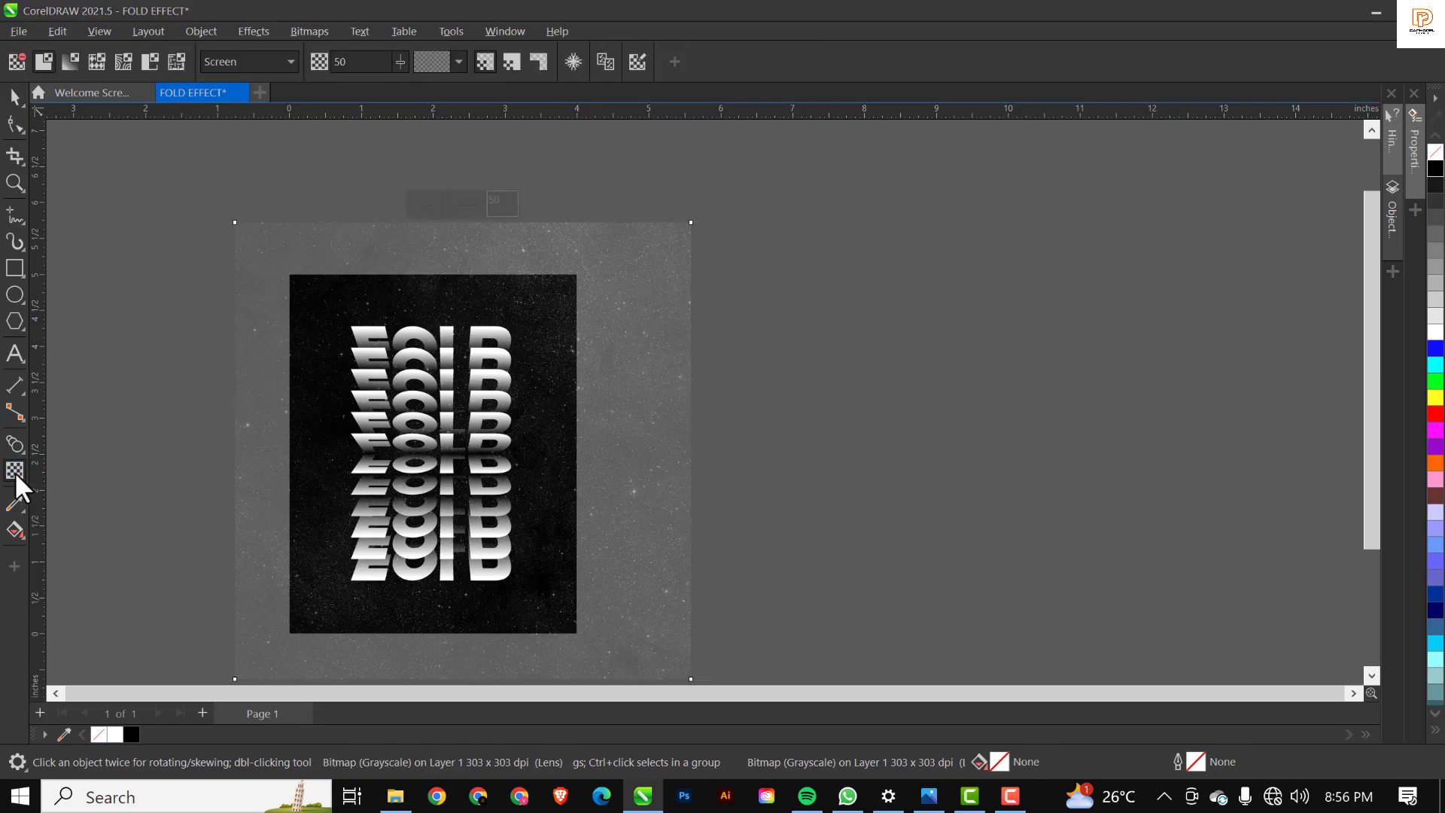
pyautogui.moveTo(401, 62); pyautogui.dragTo(396, 32)
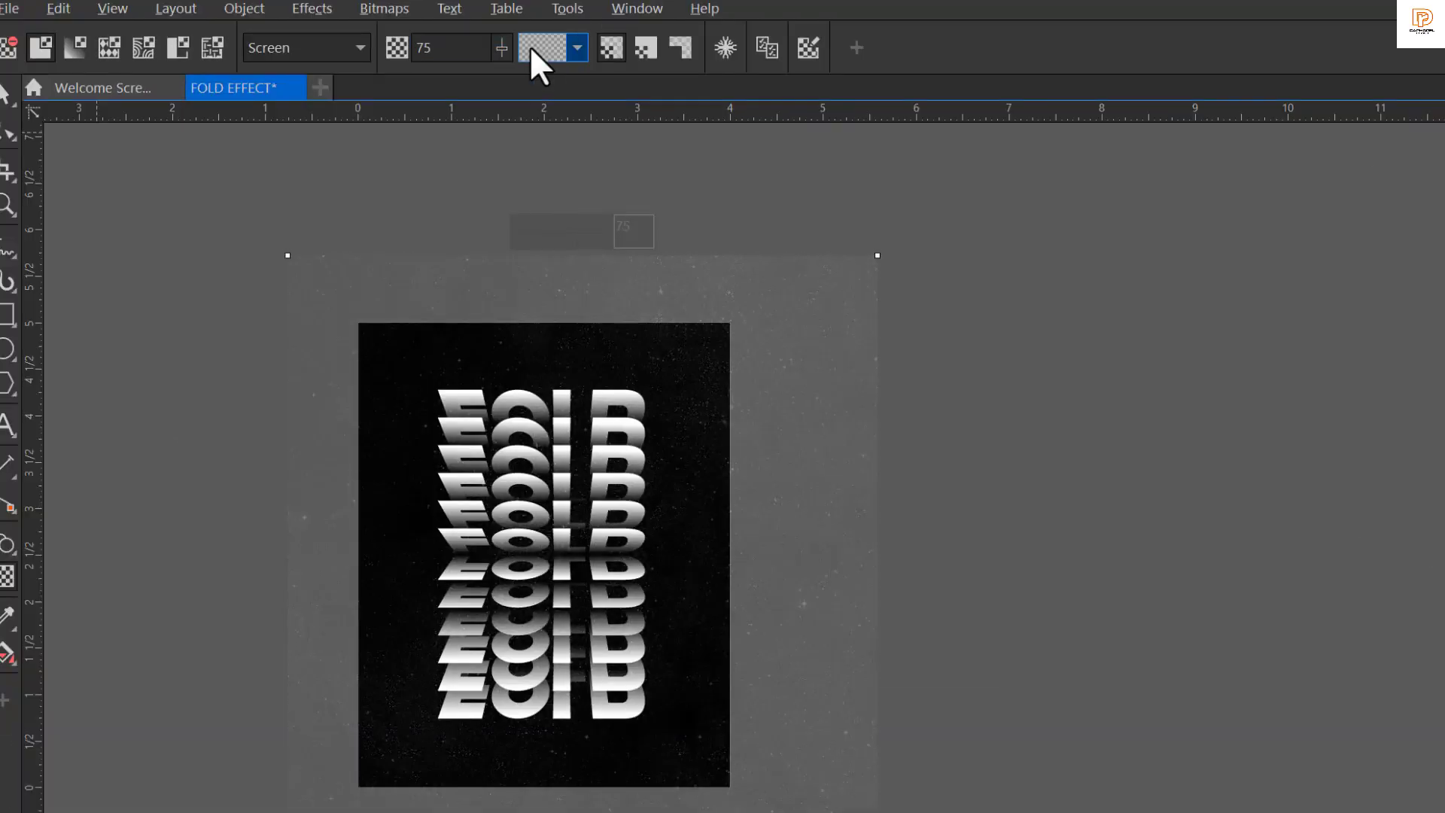
pyautogui.doubleClick(467, 48)
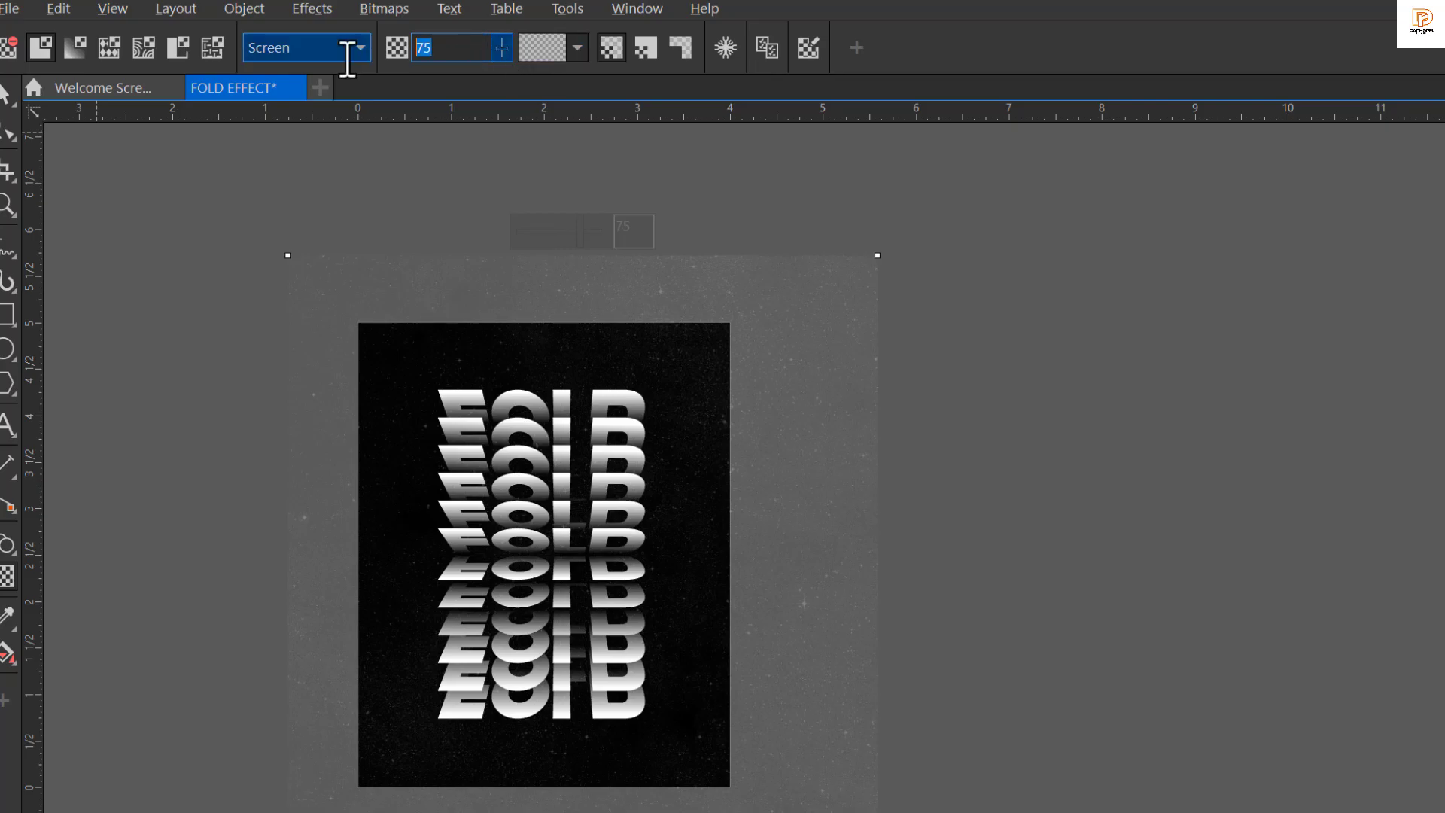
pyautogui.write('70')
pyautogui.press('Return')
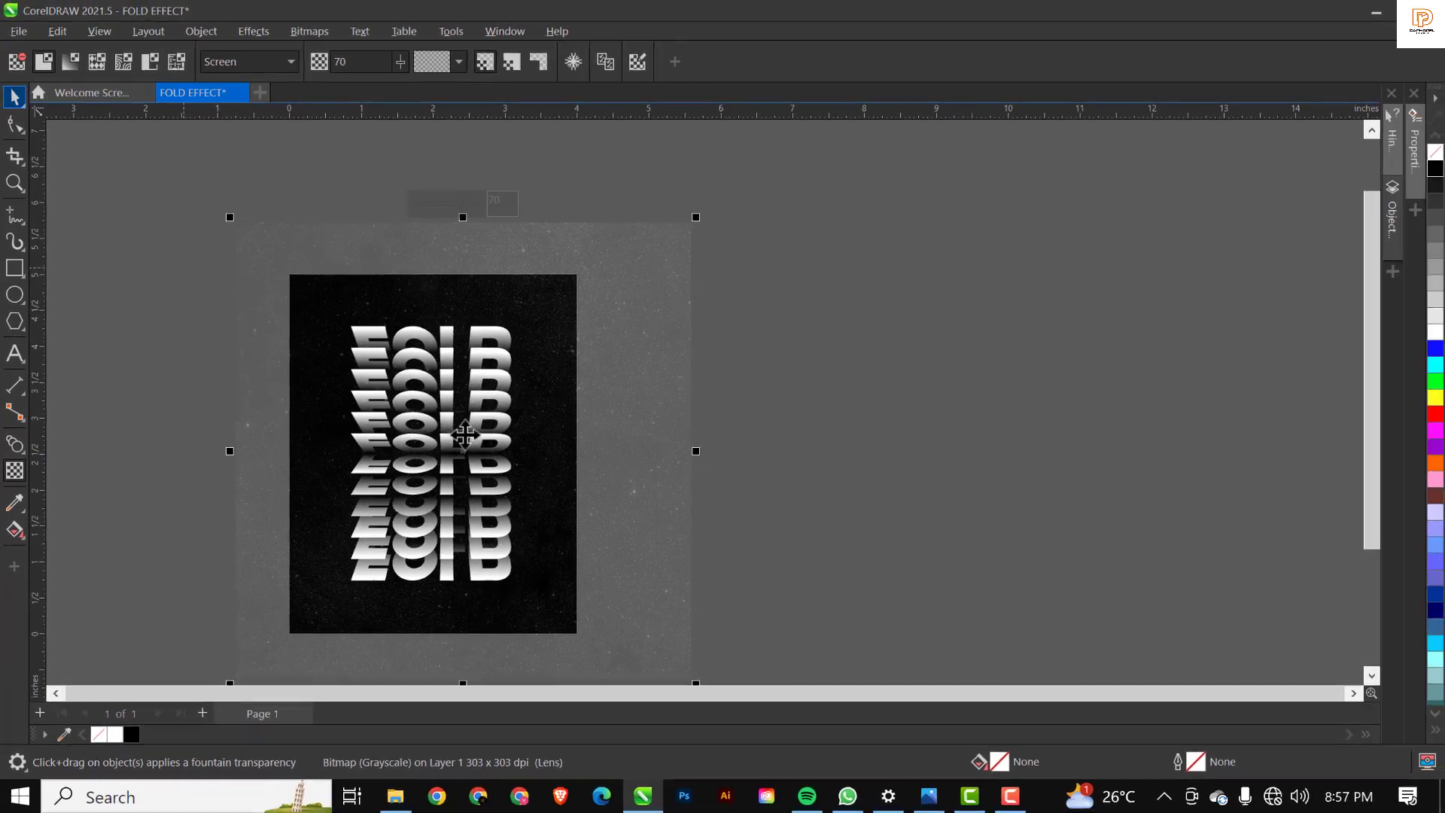
# - Move the starfield bitmap off the poster to its right
pyautogui.press('space')
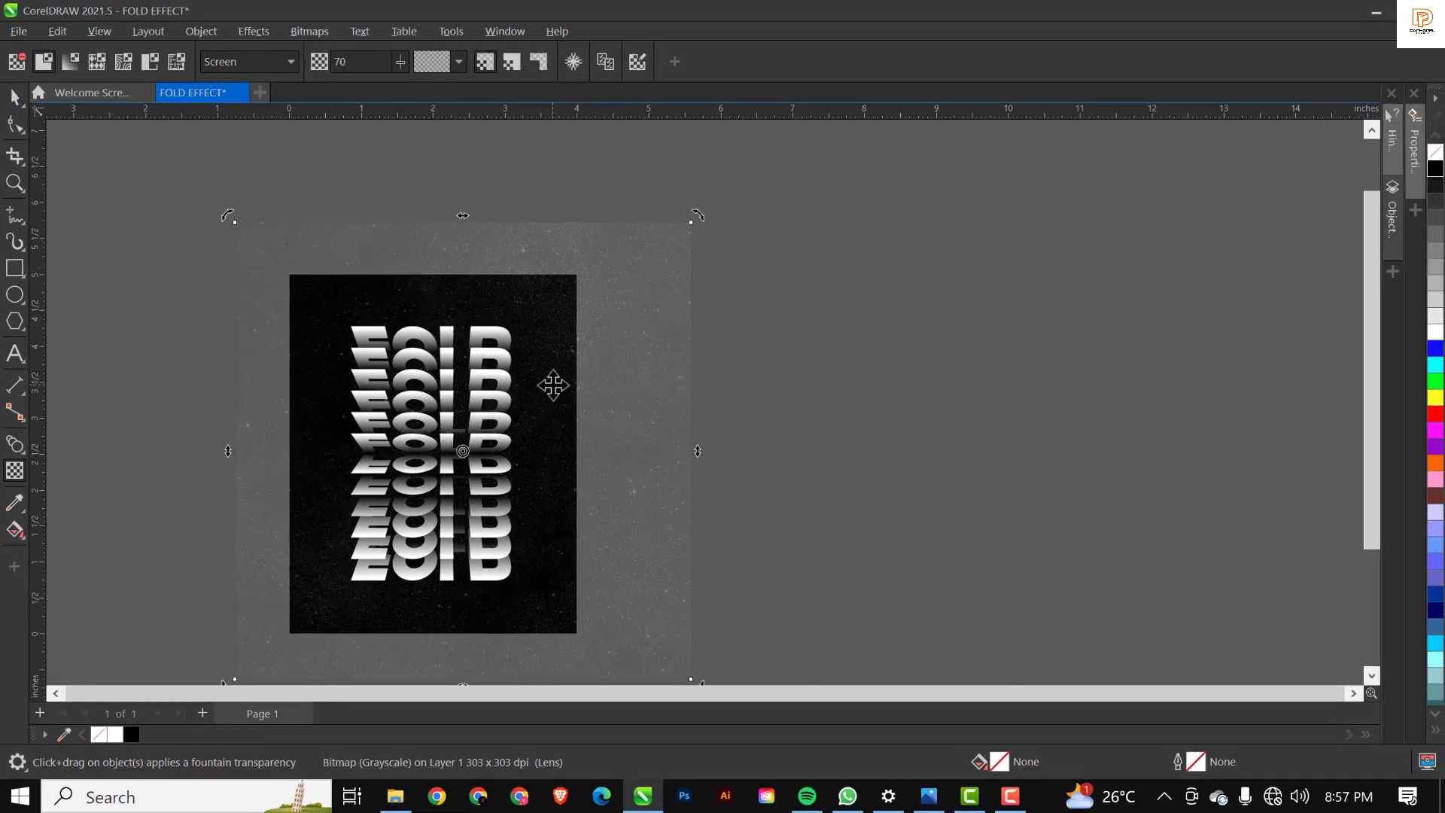
pyautogui.hotkey('shift', 'F2')
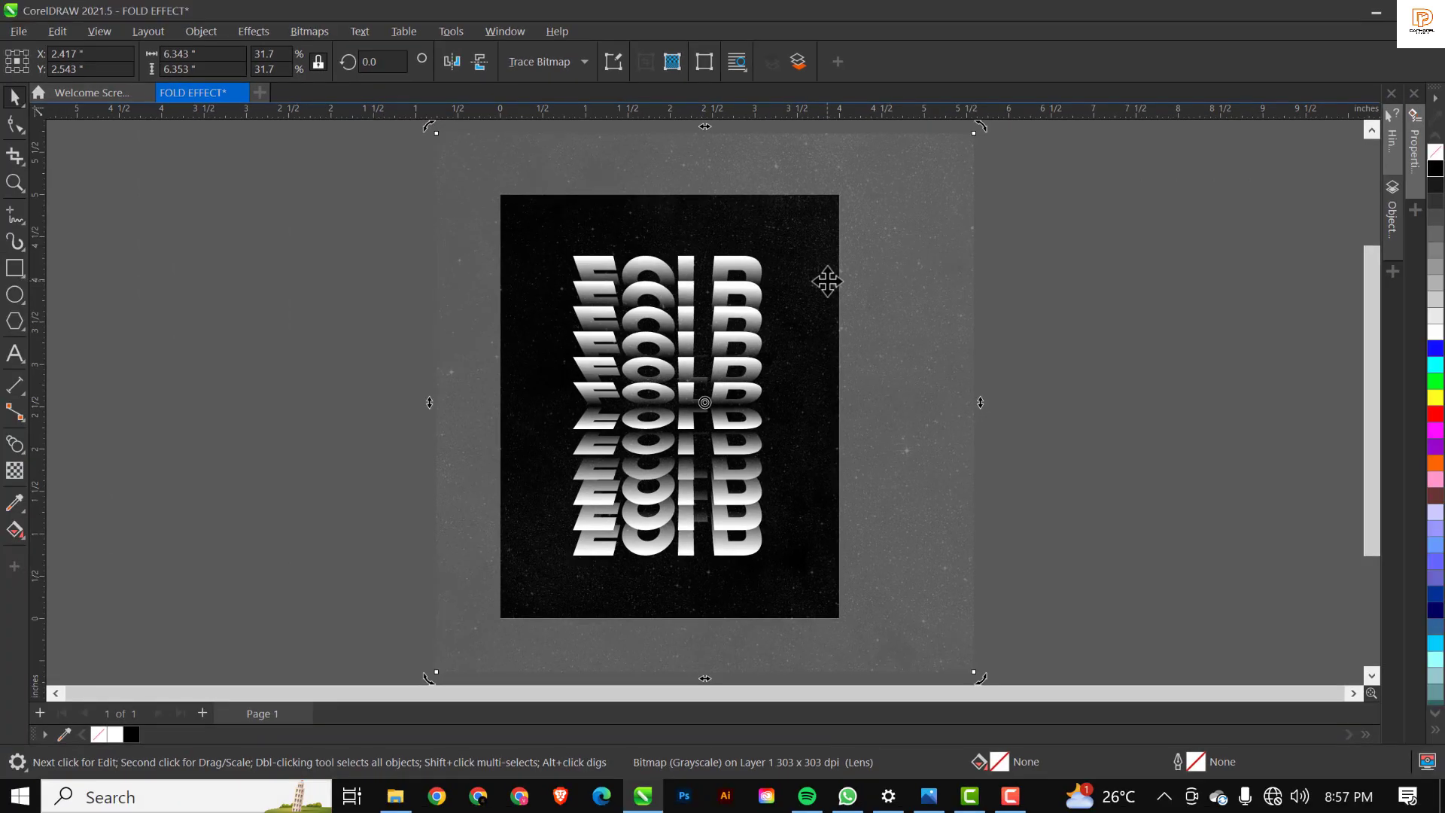
pyautogui.moveTo(827, 282); pyautogui.dragTo(1230, 265)
pyautogui.moveTo(883, 338); pyautogui.dragTo(928, 327)
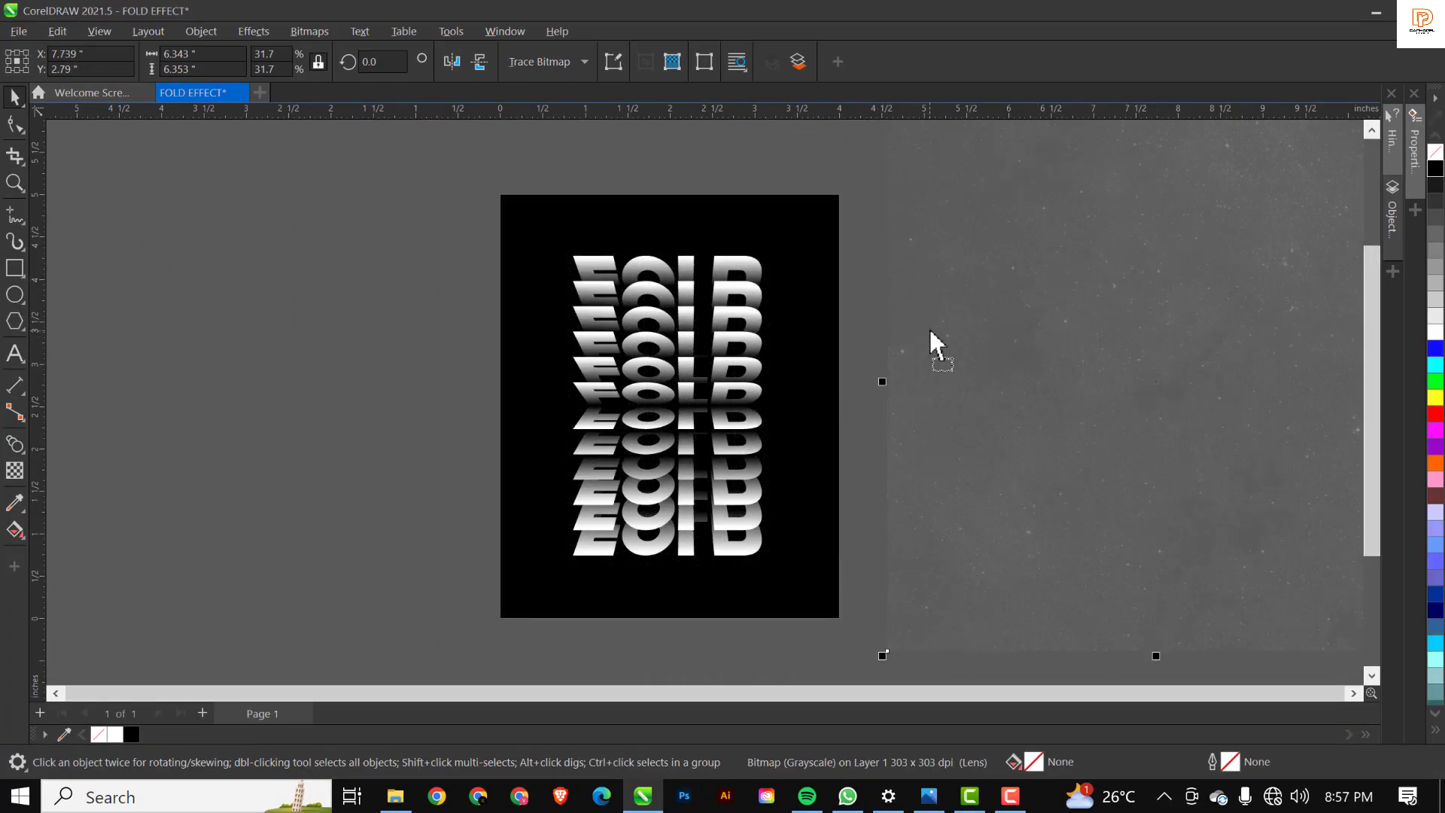
# - PowerClip the starfield bitmap inside the black background rectangle
pyautogui.moveTo(1064, 328); pyautogui.dragTo(1086, 326)
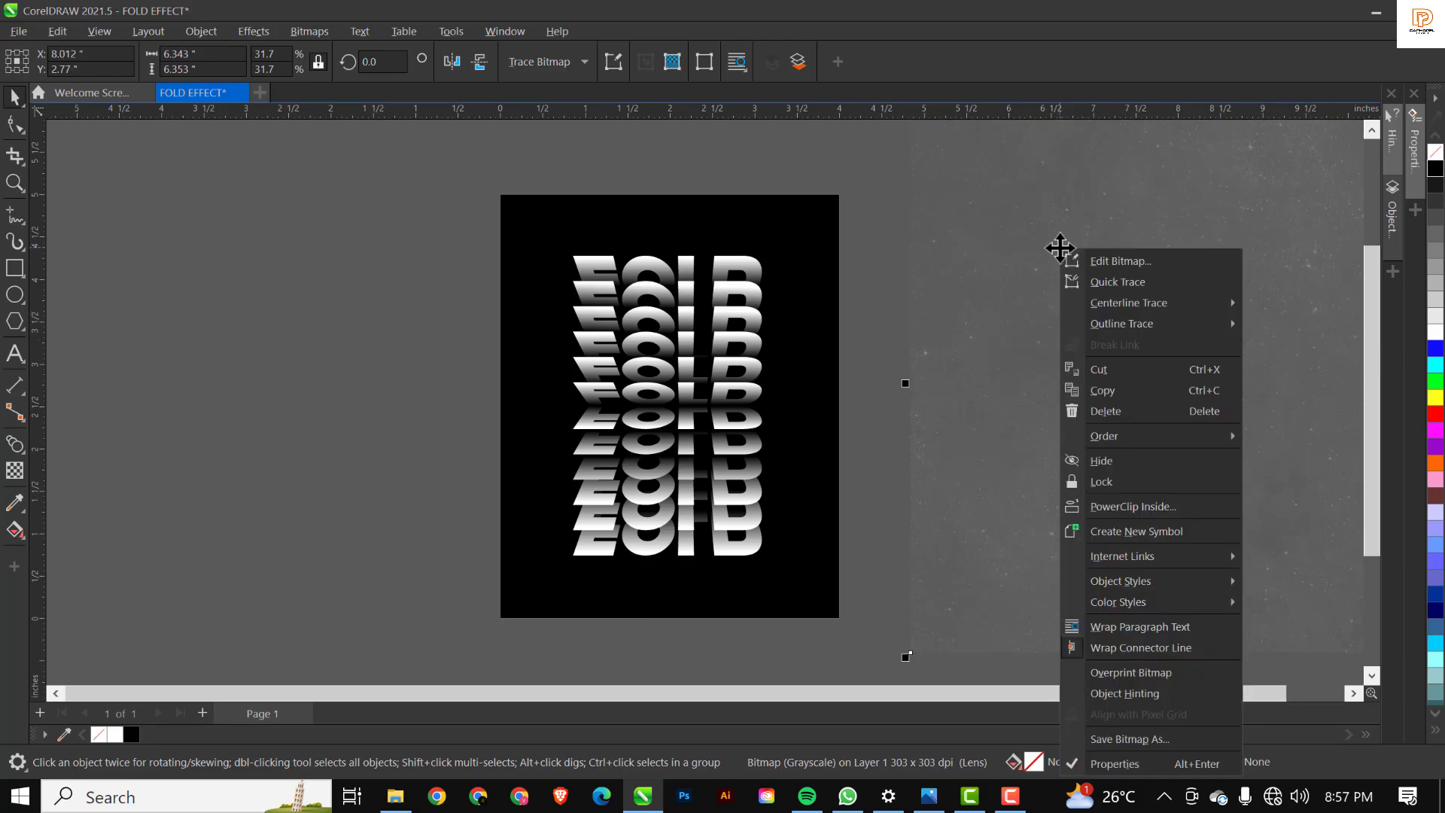
pyautogui.click(1112, 509)
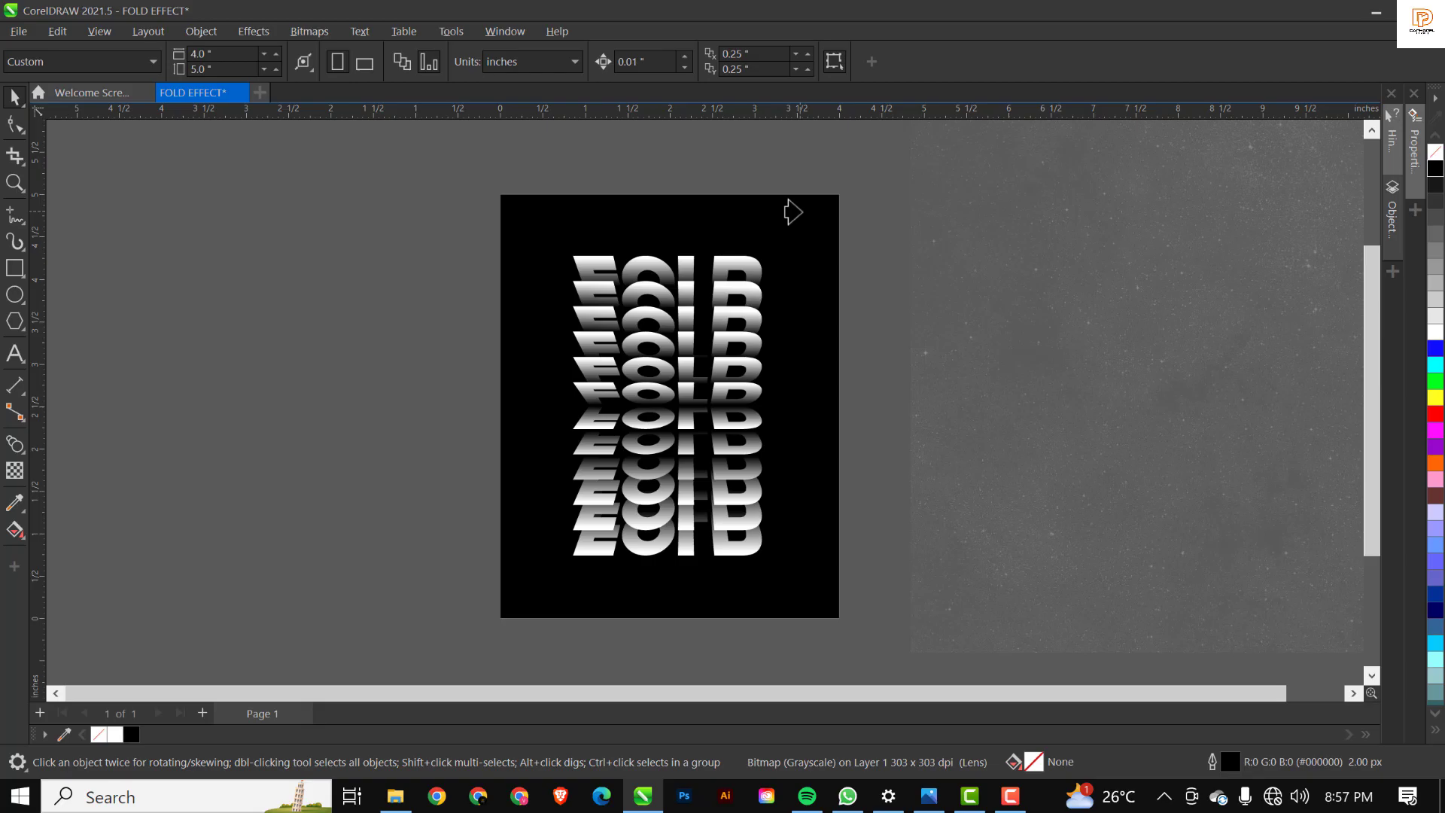
pyautogui.click(786, 212)
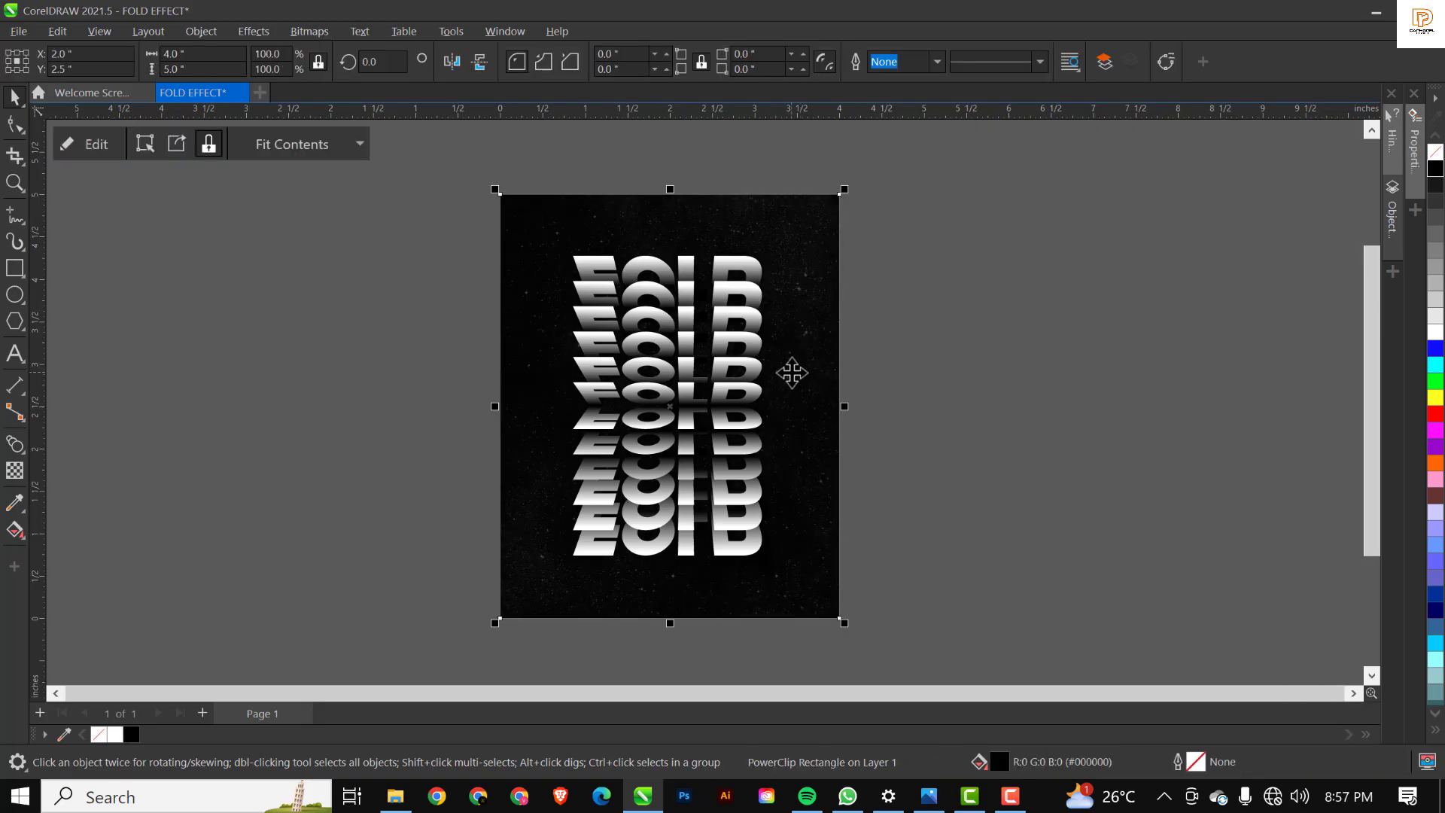
pyautogui.hotkey('shift', 'F2')
pyautogui.click(998, 241)
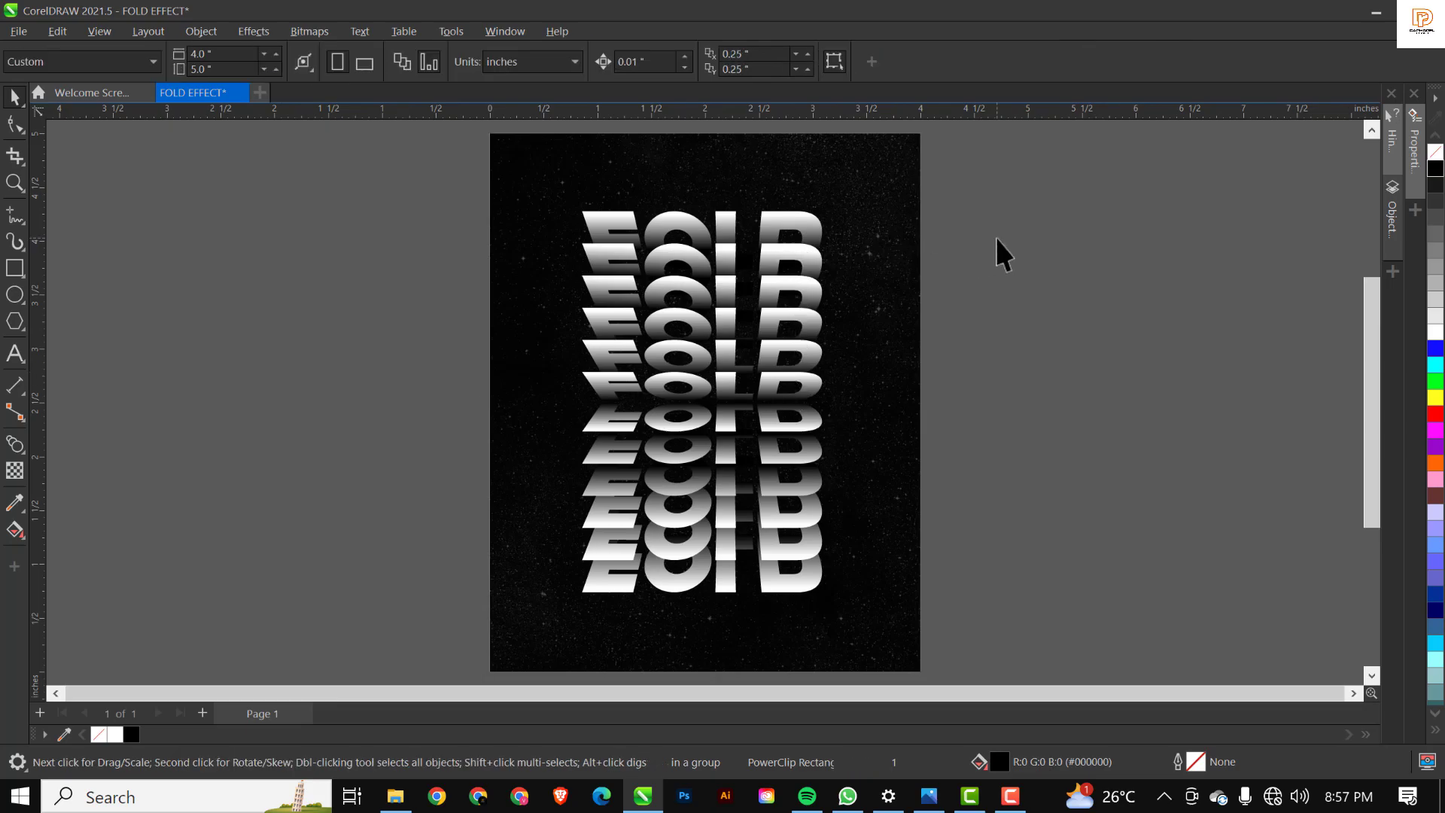
pyautogui.click(853, 226)
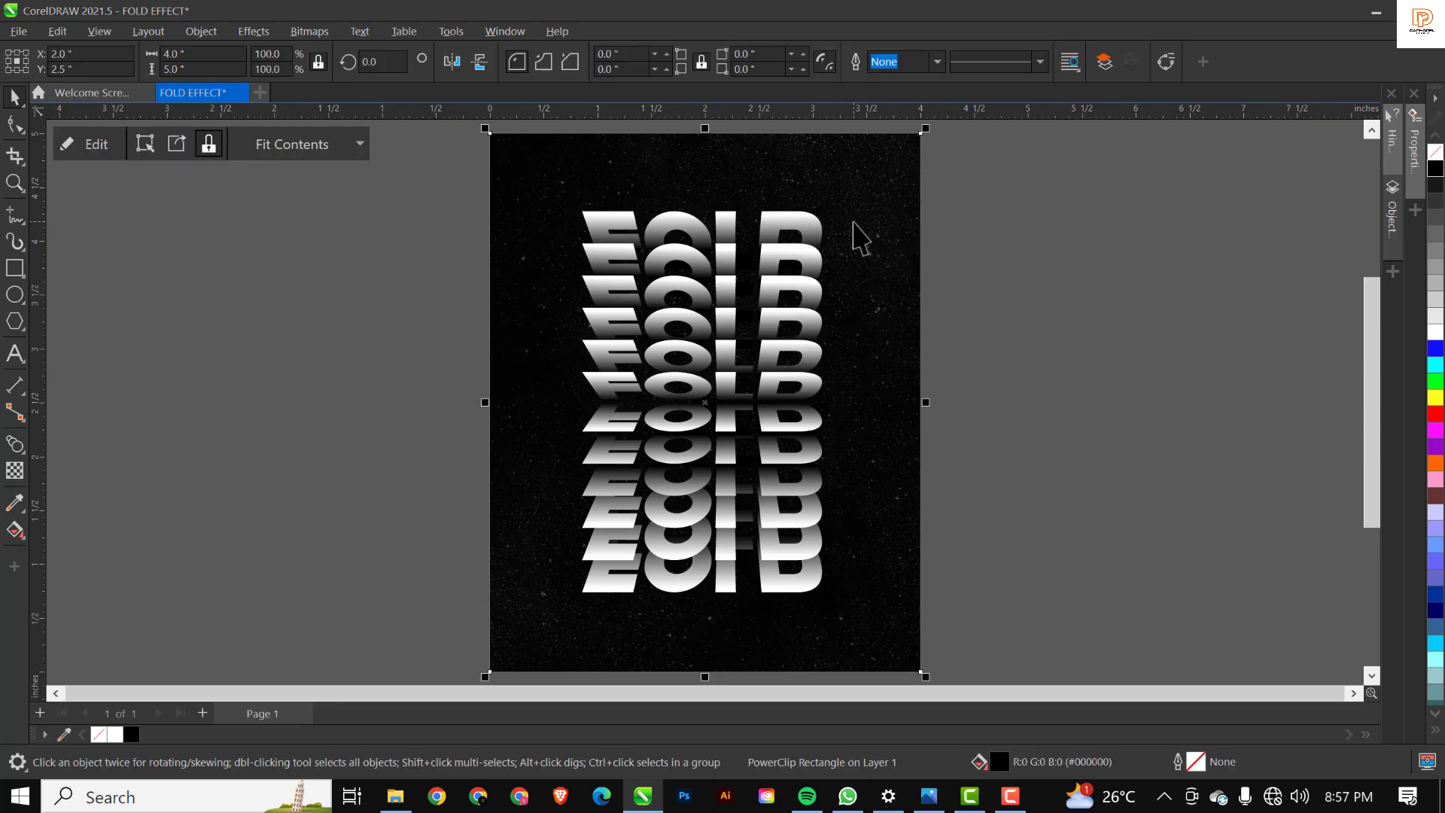